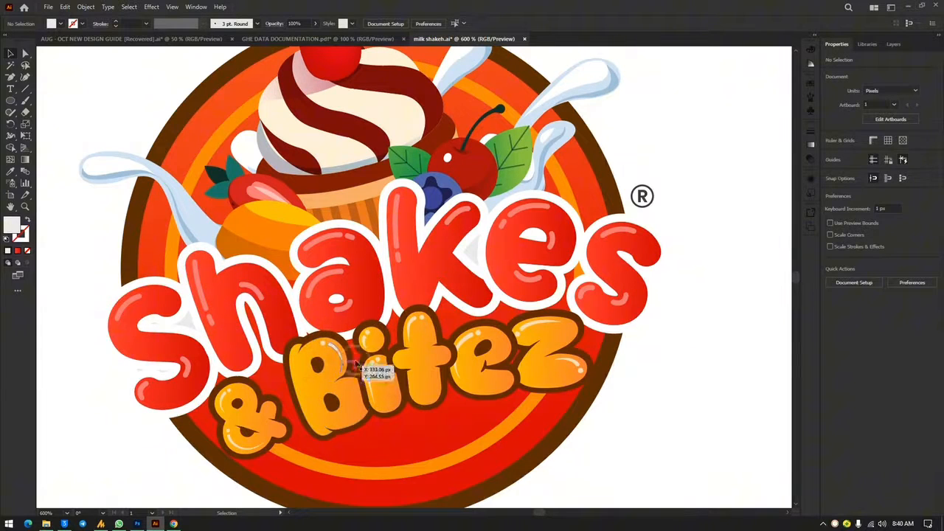
{"action": "key", "text": "a"}
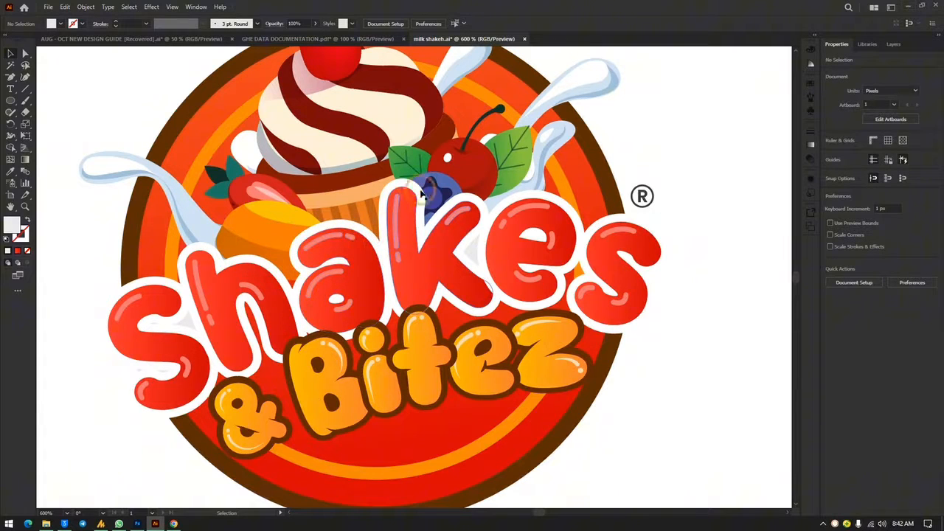
{"action": "key", "text": "a"}
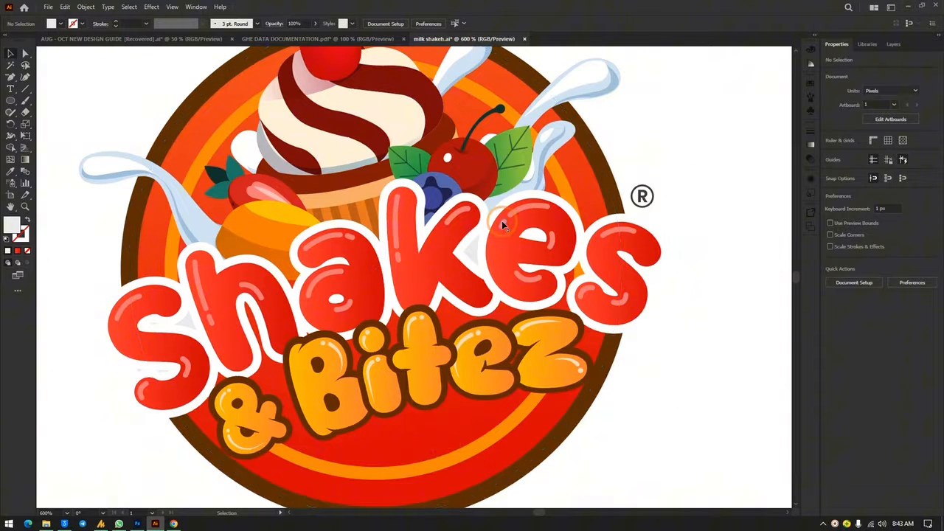
Move the light grey backing shape out from behind the Shakes lettering, and undo the move
{"action": "left_click", "coordinate": [542, 195]}
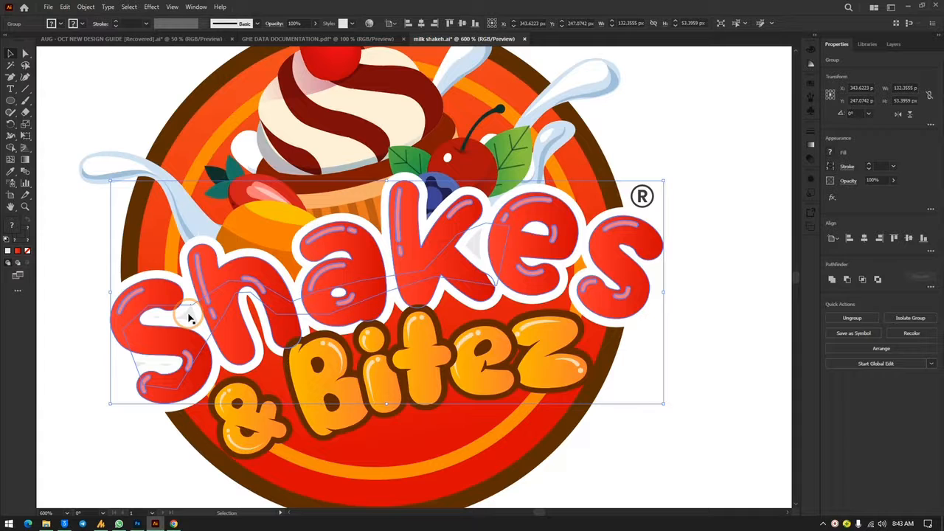
{"action": "left_click_drag", "start_coordinate": [189, 317], "coordinate": [266, 157]}
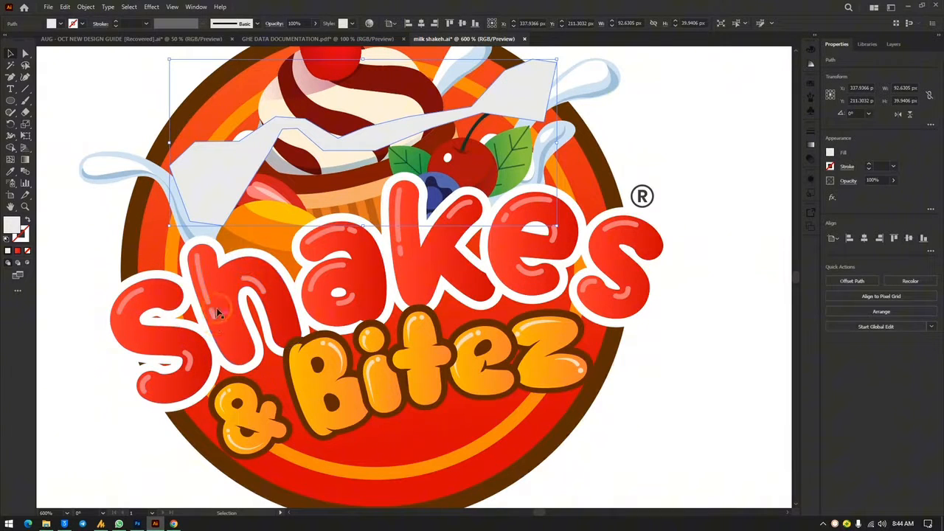
{"action": "key", "text": "a"}
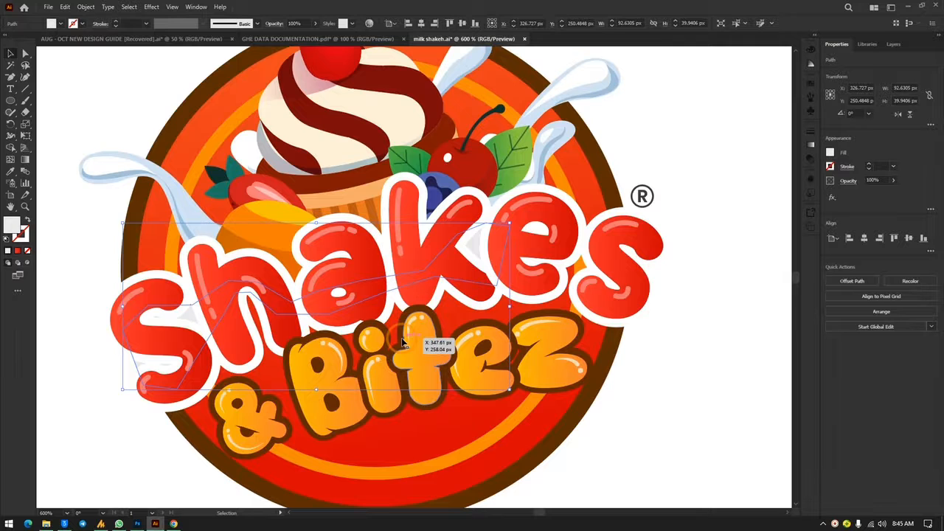
{"action": "key", "text": "a"}
Try moving the white ellipses out of the first two zeros of the black 3000, and undo the moves
{"action": "scroll", "coordinate": [421, 317], "scroll_direction": "right", "scroll_amount": 5}
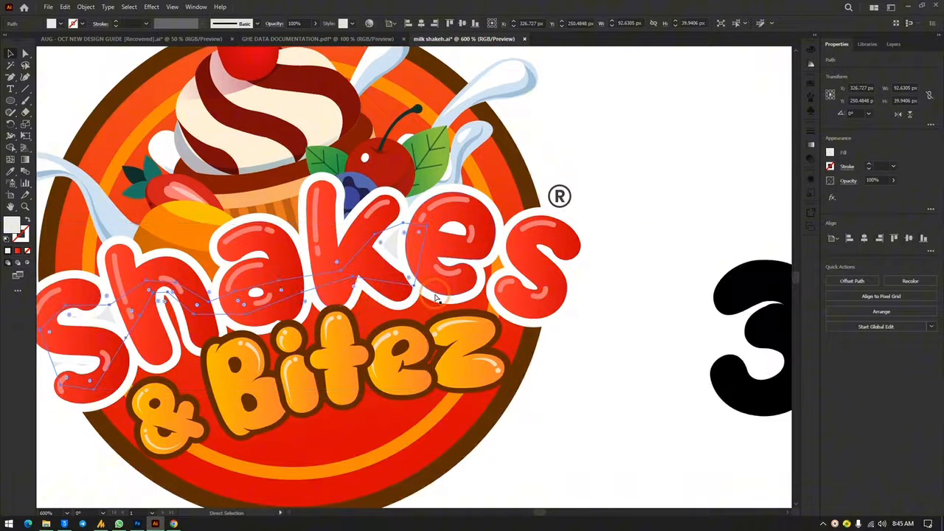
{"action": "scroll", "coordinate": [435, 295], "scroll_direction": "right", "scroll_amount": 12}
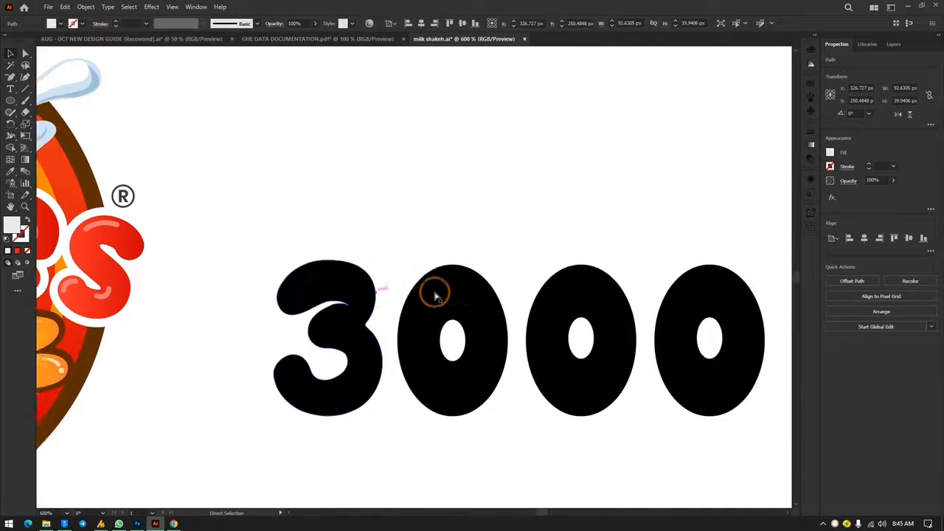
{"action": "key", "text": "v"}
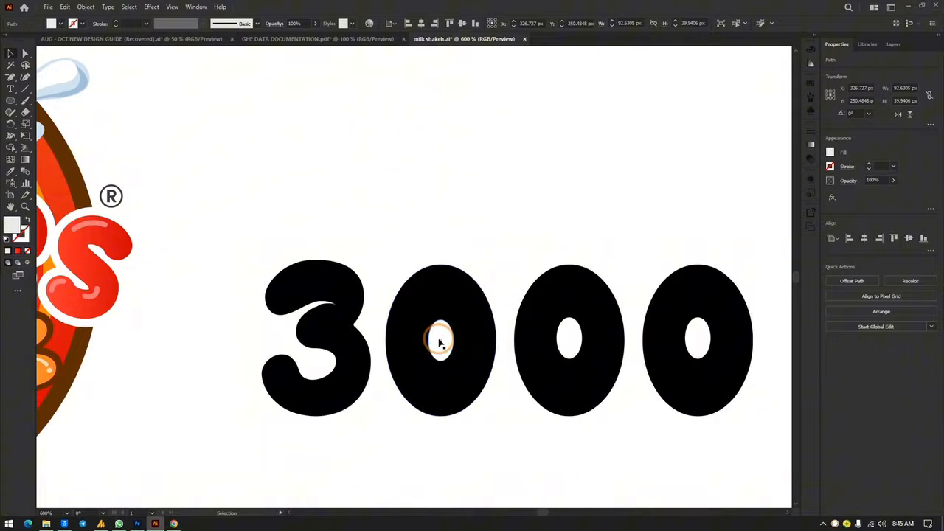
{"action": "left_click_drag", "start_coordinate": [439, 341], "coordinate": [529, 211]}
{"action": "left_click_drag", "start_coordinate": [572, 341], "coordinate": [590, 196]}
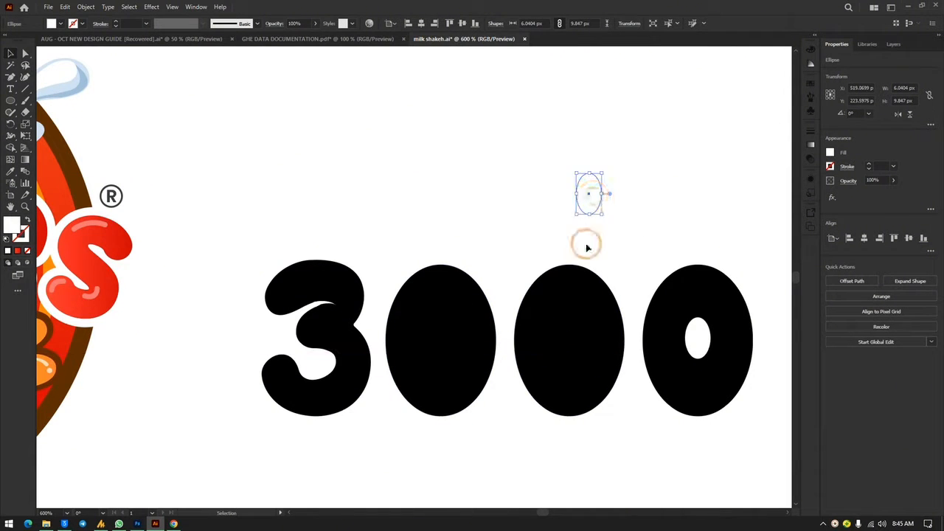
{"action": "key", "text": "ctrl+z"}
{"action": "key", "text": "ctrl+z"}
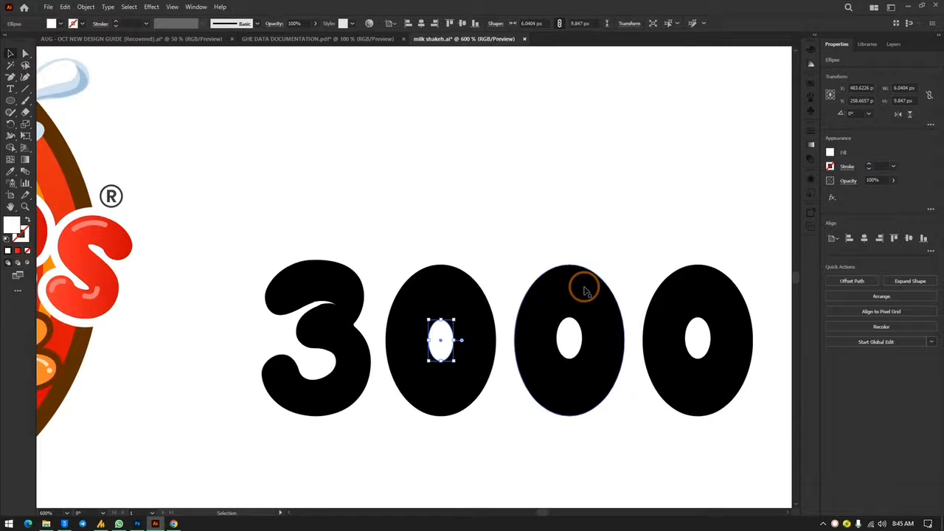
{"action": "left_click", "coordinate": [373, 307], "text": "ctrl"}
{"action": "left_click", "coordinate": [438, 341]}
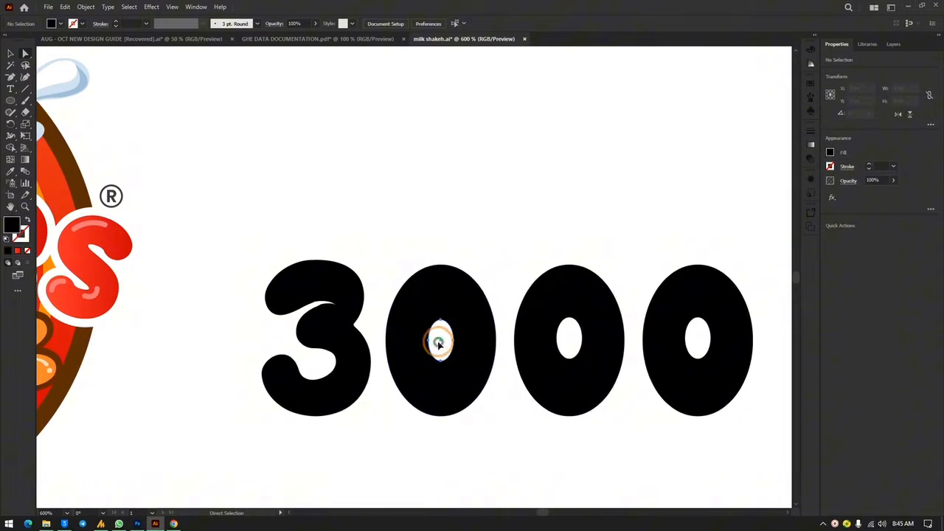
{"action": "left_click_drag", "start_coordinate": [442, 338], "coordinate": [523, 218]}
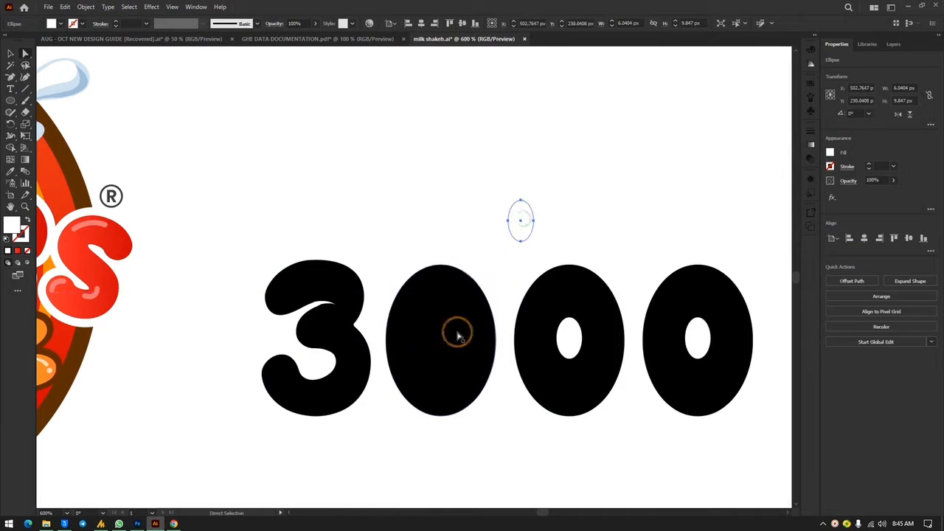
{"action": "key", "text": "ctrl+z"}
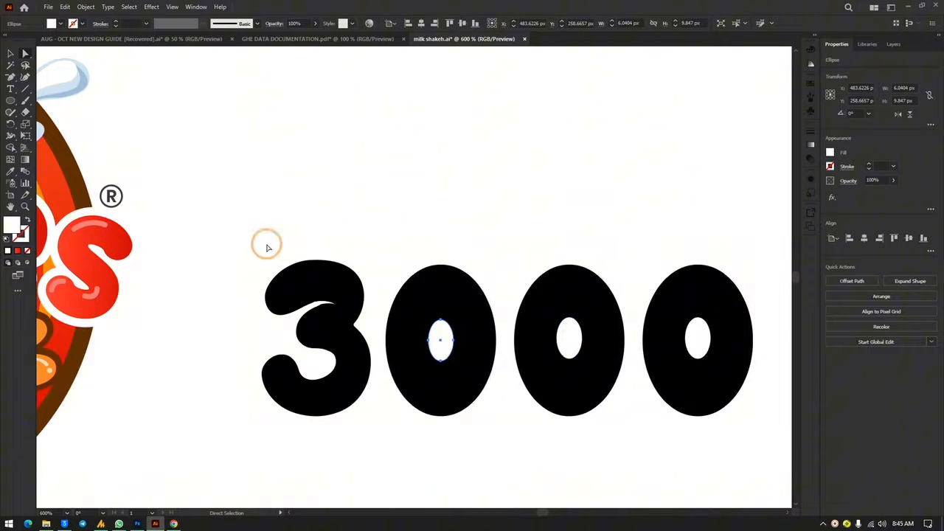
Select the whole 3000 artwork and cut the white ellipses out of its three zeros with the Shape Builder tool
{"action": "left_click_drag", "start_coordinate": [243, 228], "coordinate": [855, 487]}
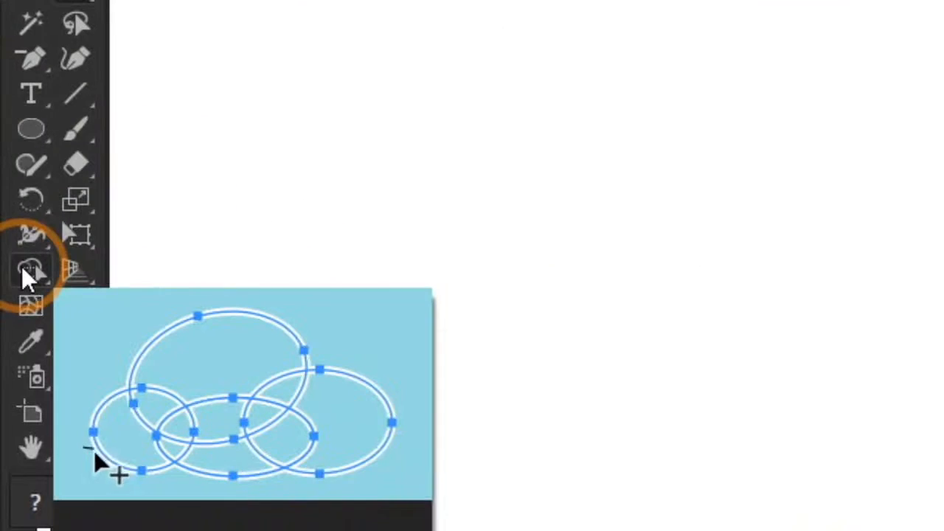
{"action": "left_click", "coordinate": [8, 148]}
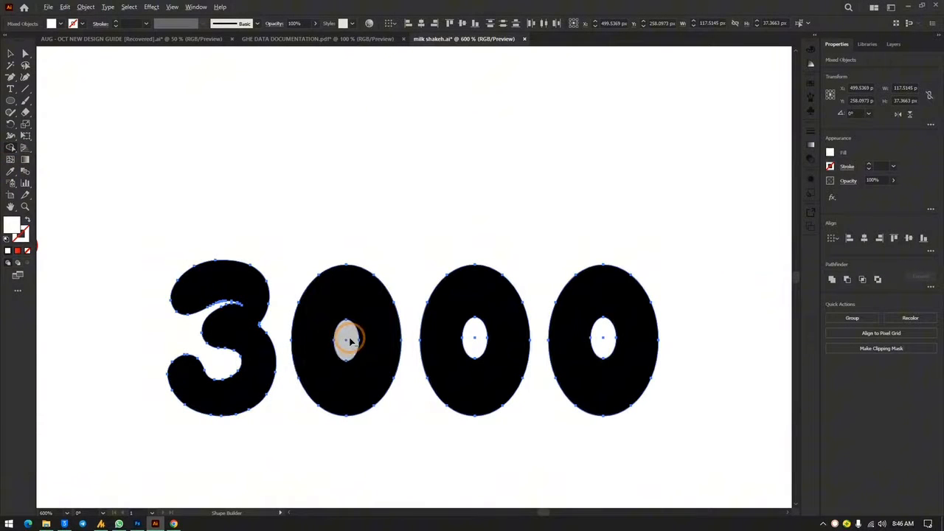
{"action": "left_click", "coordinate": [484, 337]}
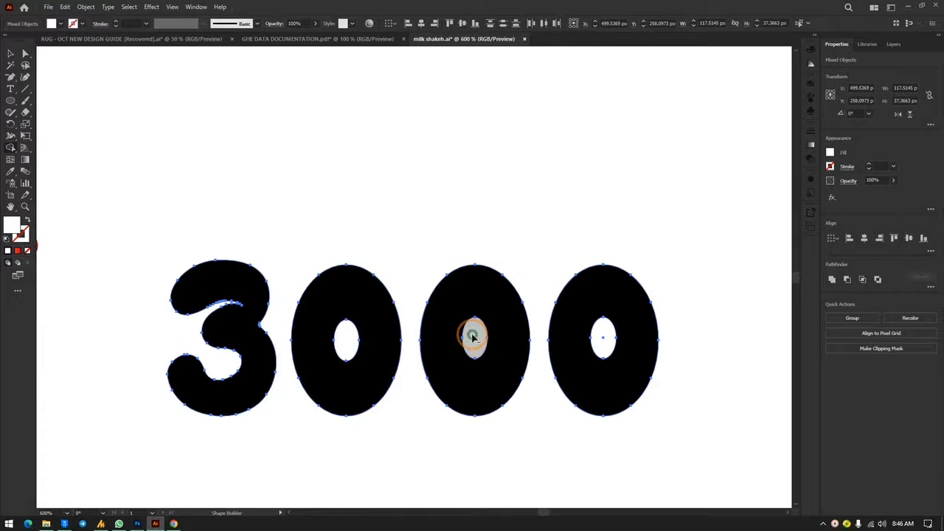
{"action": "left_click", "coordinate": [609, 331], "text": "alt"}
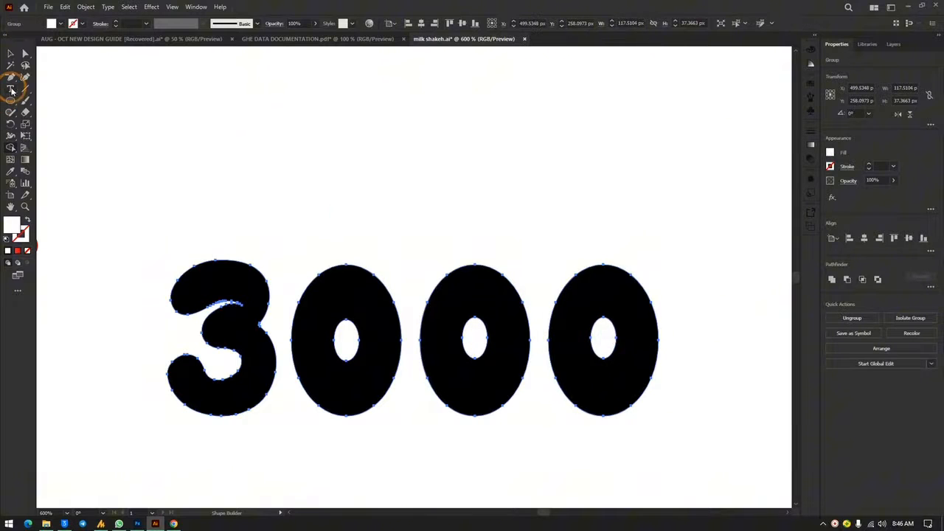
{"action": "left_click", "coordinate": [10, 54]}
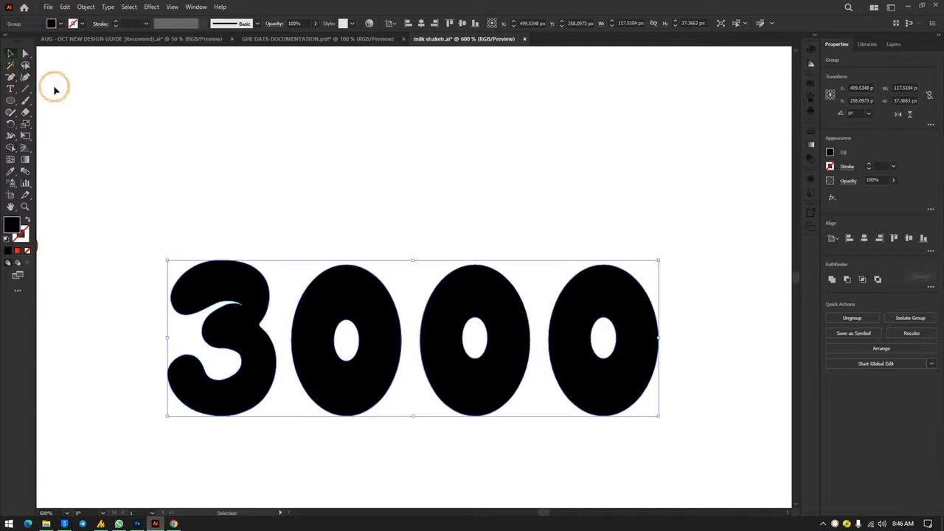
{"action": "left_click", "coordinate": [351, 182]}
Reposition the 3000 group on the canvas and place a duplicate of it directly below
{"action": "mouse_move", "coordinate": [364, 305]}
{"action": "left_mouse_down"}
{"action": "mouse_move", "coordinate": [354, 241]}
{"action": "mouse_move", "coordinate": [383, 244]}
{"action": "mouse_move", "coordinate": [369, 288]}
{"action": "mouse_move", "coordinate": [373, 268]}
{"action": "left_mouse_up"}
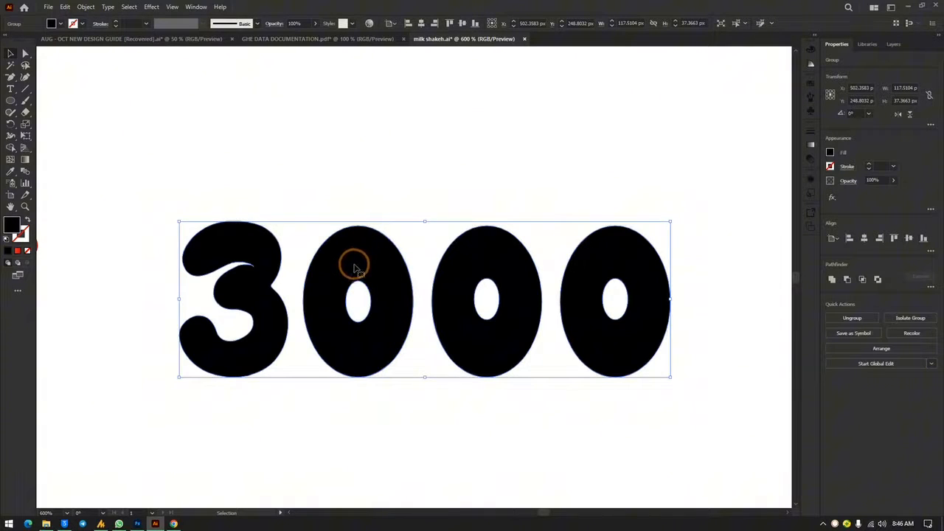
{"action": "left_click_drag", "start_coordinate": [352, 267], "coordinate": [348, 288]}
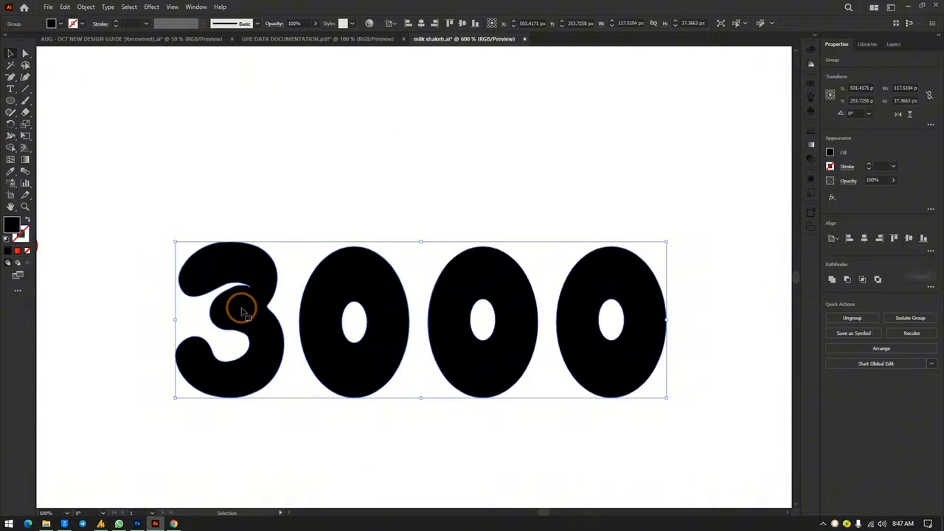
{"action": "left_click_drag", "start_coordinate": [250, 311], "coordinate": [240, 251]}
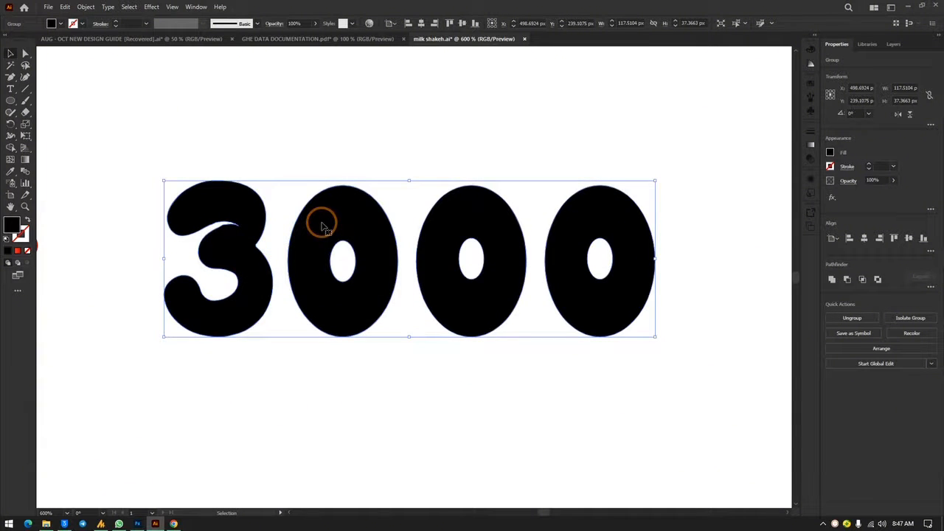
{"action": "left_click_drag", "start_coordinate": [324, 223], "coordinate": [314, 394]}
{"action": "left_click_drag", "start_coordinate": [288, 273], "coordinate": [293, 224]}
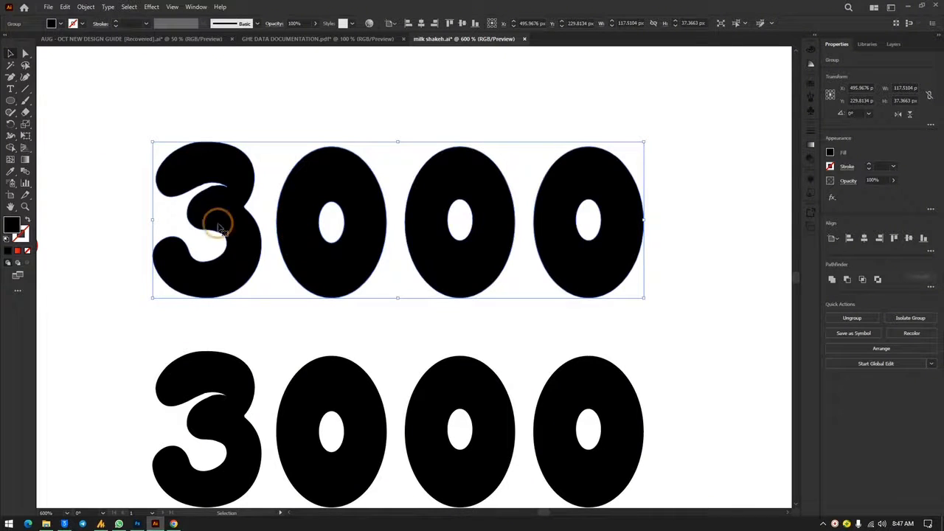
Erase the 3 and the last two zeros from the lower 3000, keeping only its first zero
{"action": "left_click", "coordinate": [335, 397]}
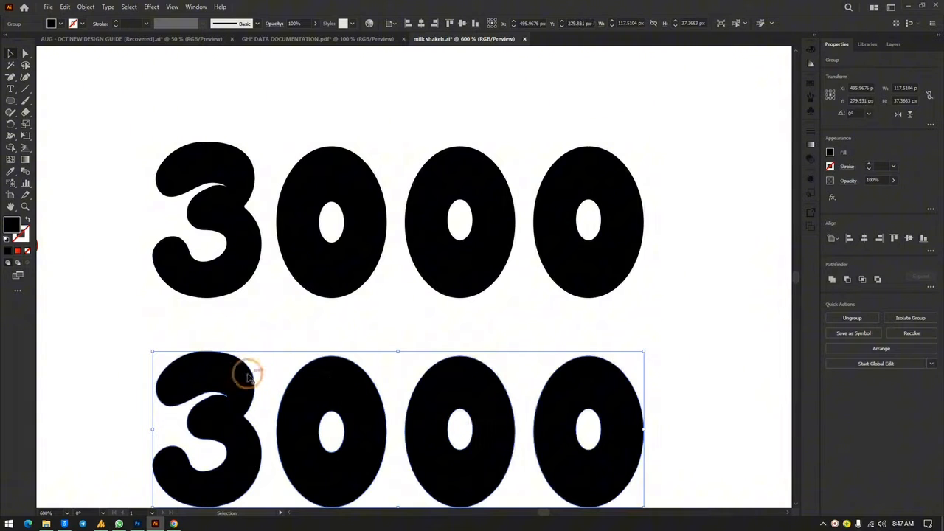
{"action": "scroll", "coordinate": [254, 313], "scroll_direction": "down", "scroll_amount": 1}
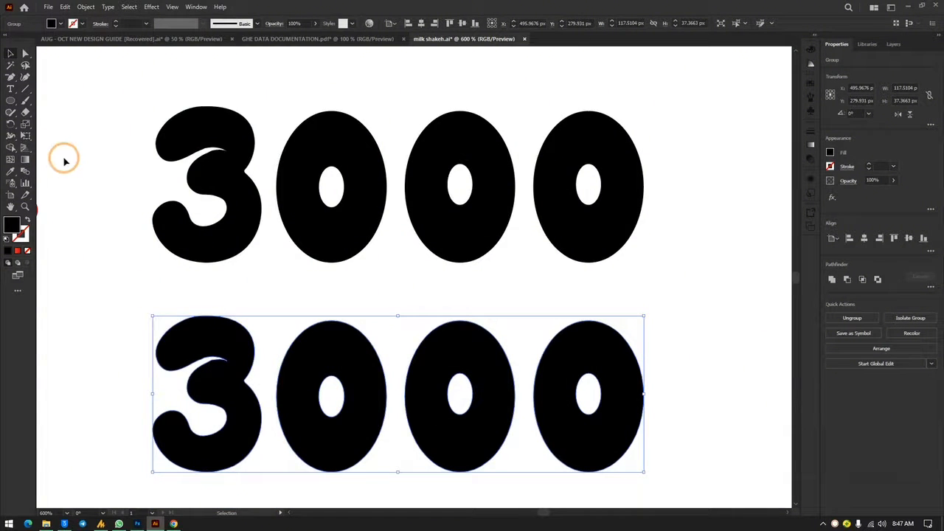
{"action": "left_click", "coordinate": [25, 112]}
{"action": "mouse_move", "coordinate": [183, 336]}
{"action": "left_mouse_down"}
{"action": "mouse_move", "coordinate": [228, 325]}
{"action": "mouse_move", "coordinate": [244, 343]}
{"action": "mouse_move", "coordinate": [244, 458]}
{"action": "mouse_move", "coordinate": [204, 478]}
{"action": "mouse_move", "coordinate": [172, 460]}
{"action": "mouse_move", "coordinate": [161, 433]}
{"action": "mouse_move", "coordinate": [240, 458]}
{"action": "mouse_move", "coordinate": [215, 350]}
{"action": "mouse_move", "coordinate": [176, 368]}
{"action": "mouse_move", "coordinate": [198, 368]}
{"action": "left_mouse_up"}
{"action": "mouse_move", "coordinate": [436, 302]}
{"action": "left_mouse_down"}
{"action": "mouse_move", "coordinate": [414, 392]}
{"action": "mouse_move", "coordinate": [455, 478]}
{"action": "mouse_move", "coordinate": [439, 412]}
{"action": "mouse_move", "coordinate": [439, 296]}
{"action": "mouse_move", "coordinate": [480, 456]}
{"action": "mouse_move", "coordinate": [473, 323]}
{"action": "mouse_move", "coordinate": [497, 340]}
{"action": "mouse_move", "coordinate": [516, 455]}
{"action": "mouse_move", "coordinate": [574, 379]}
{"action": "mouse_move", "coordinate": [539, 346]}
{"action": "mouse_move", "coordinate": [539, 487]}
{"action": "mouse_move", "coordinate": [584, 309]}
{"action": "mouse_move", "coordinate": [606, 396]}
{"action": "mouse_move", "coordinate": [639, 387]}
{"action": "mouse_move", "coordinate": [620, 332]}
{"action": "mouse_move", "coordinate": [609, 330]}
{"action": "mouse_move", "coordinate": [603, 434]}
{"action": "mouse_move", "coordinate": [573, 482]}
{"action": "left_mouse_up"}
{"action": "left_click", "coordinate": [10, 54]}
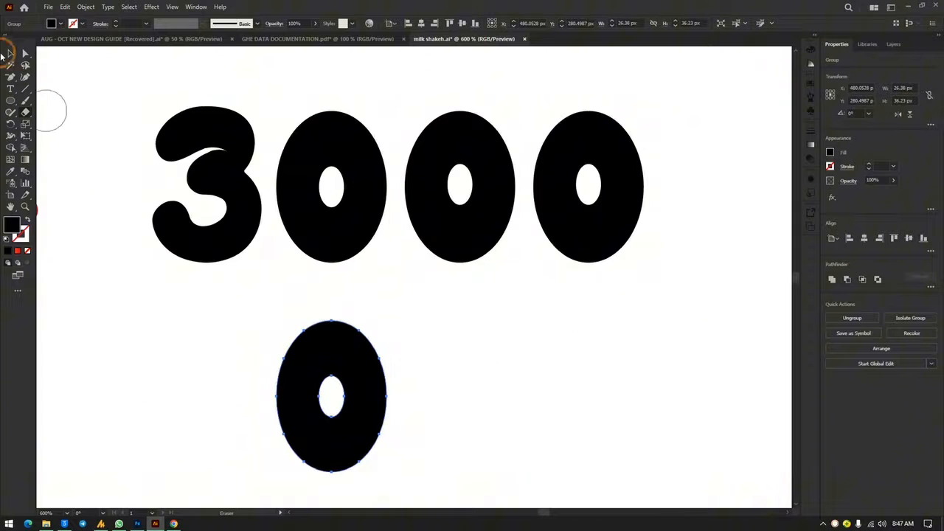
Erase all three zeros from the upper 3000 with the Eraser tool, keeping only the 3
{"action": "left_click", "coordinate": [228, 126]}
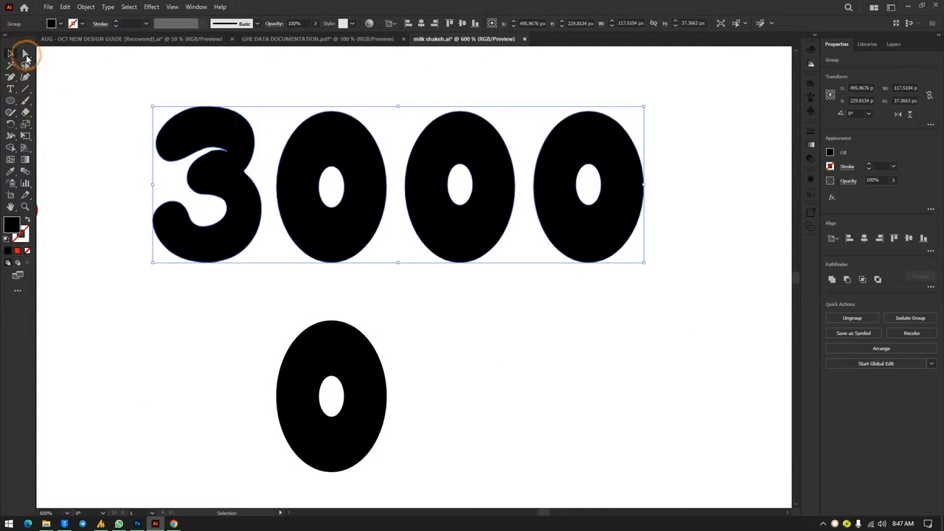
{"action": "left_click", "coordinate": [23, 125]}
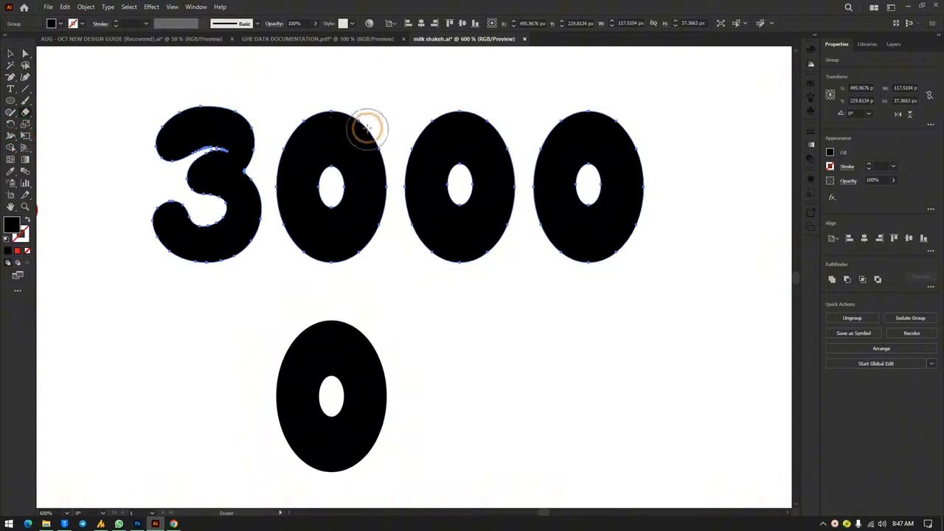
{"action": "mouse_move", "coordinate": [324, 100]}
{"action": "left_mouse_down"}
{"action": "mouse_move", "coordinate": [284, 195]}
{"action": "mouse_move", "coordinate": [285, 248]}
{"action": "mouse_move", "coordinate": [312, 211]}
{"action": "mouse_move", "coordinate": [322, 86]}
{"action": "mouse_move", "coordinate": [352, 167]}
{"action": "mouse_move", "coordinate": [386, 178]}
{"action": "mouse_move", "coordinate": [383, 289]}
{"action": "mouse_move", "coordinate": [336, 188]}
{"action": "mouse_move", "coordinate": [452, 59]}
{"action": "mouse_move", "coordinate": [432, 138]}
{"action": "mouse_move", "coordinate": [439, 166]}
{"action": "mouse_move", "coordinate": [399, 190]}
{"action": "mouse_move", "coordinate": [429, 213]}
{"action": "mouse_move", "coordinate": [462, 264]}
{"action": "mouse_move", "coordinate": [469, 189]}
{"action": "mouse_move", "coordinate": [491, 221]}
{"action": "mouse_move", "coordinate": [507, 291]}
{"action": "mouse_move", "coordinate": [544, 340]}
{"action": "mouse_move", "coordinate": [619, 253]}
{"action": "mouse_move", "coordinate": [572, 210]}
{"action": "mouse_move", "coordinate": [568, 259]}
{"action": "mouse_move", "coordinate": [566, 209]}
{"action": "mouse_move", "coordinate": [542, 252]}
{"action": "mouse_move", "coordinate": [547, 286]}
{"action": "mouse_move", "coordinate": [638, 175]}
{"action": "mouse_move", "coordinate": [640, 241]}
{"action": "mouse_move", "coordinate": [612, 237]}
{"action": "mouse_move", "coordinate": [600, 278]}
{"action": "left_mouse_up"}
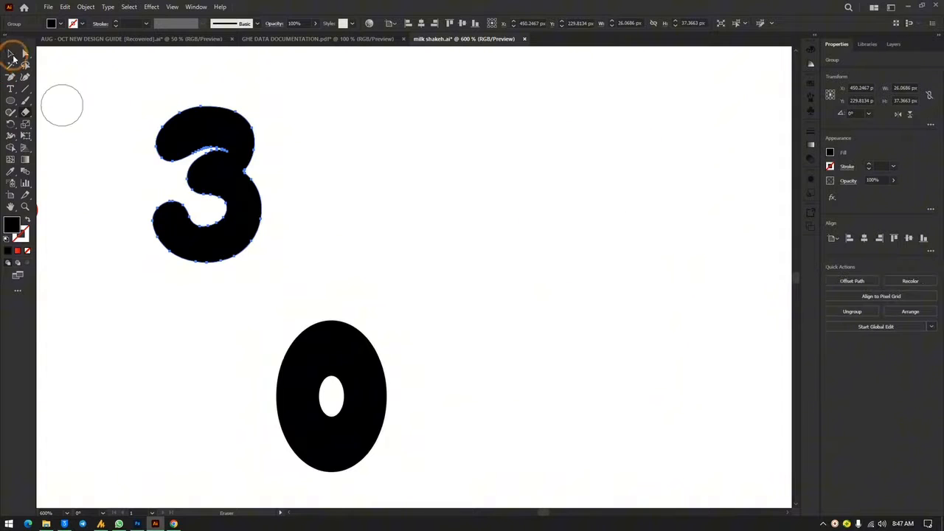
Move the remaining zero up beside the 3 to form the number 30
{"action": "left_click", "coordinate": [11, 53]}
{"action": "left_click_drag", "start_coordinate": [343, 354], "coordinate": [346, 151]}
{"action": "left_click", "coordinate": [460, 208]}
{"action": "left_click", "coordinate": [233, 188]}
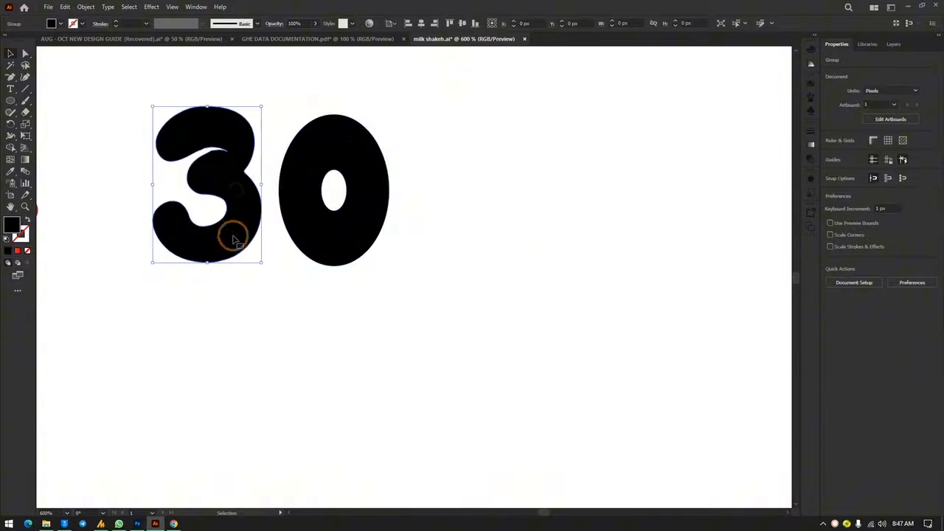
Duplicate the zero twice to the right of the 30, and delete both copies
{"action": "left_click", "coordinate": [301, 167]}
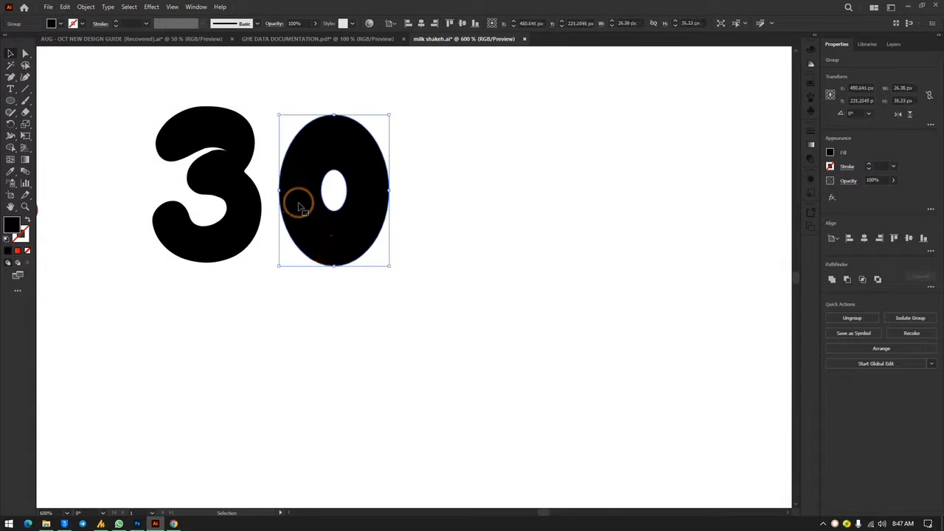
{"action": "left_click_drag", "start_coordinate": [306, 212], "coordinate": [539, 208]}
{"action": "left_click", "coordinate": [560, 225]}
{"action": "left_click_drag", "start_coordinate": [674, 93], "coordinate": [423, 316]}
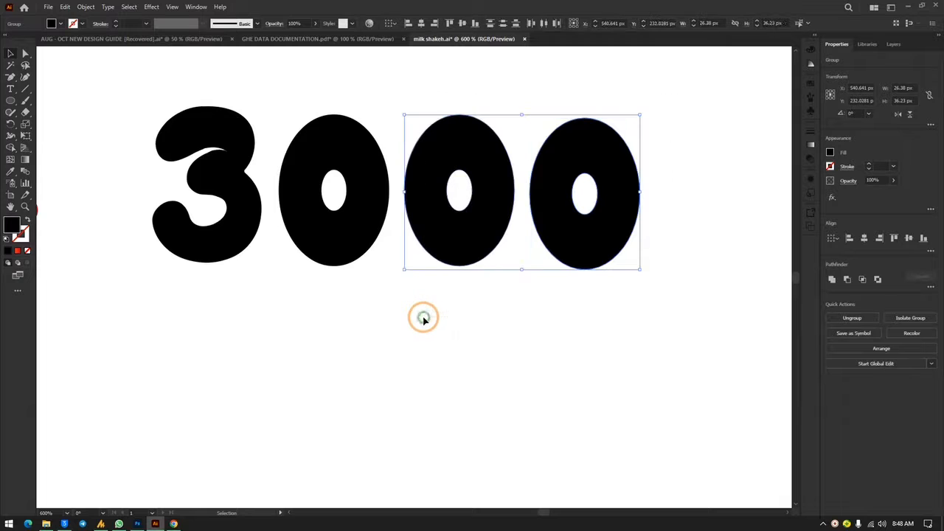
{"action": "key", "text": "Delete"}
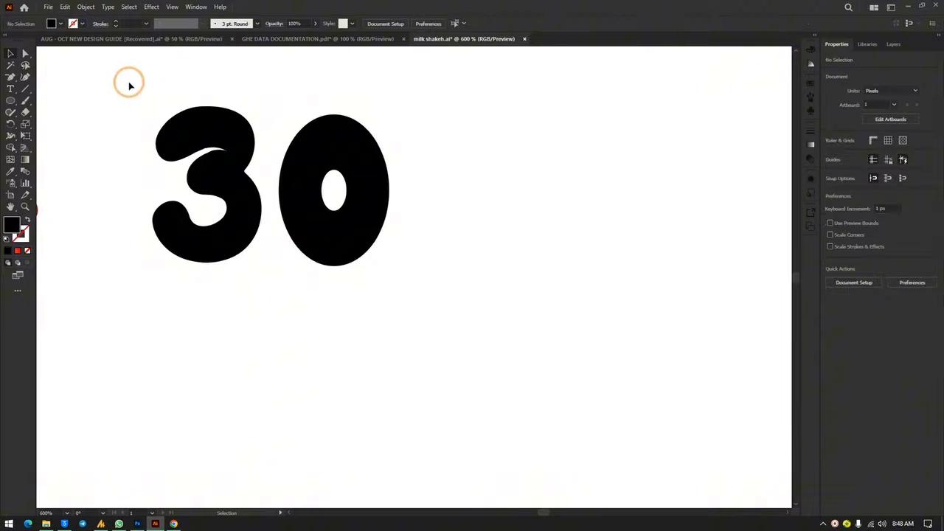
Select the 3 and the 0 together and move them to the empty area right of the Shakes & Bitez logo
{"action": "left_click_drag", "start_coordinate": [129, 84], "coordinate": [438, 328]}
{"action": "left_click_drag", "start_coordinate": [291, 208], "coordinate": [327, 258]}
{"action": "left_click", "coordinate": [484, 164]}
{"action": "left_click_drag", "start_coordinate": [465, 143], "coordinate": [320, 331]}
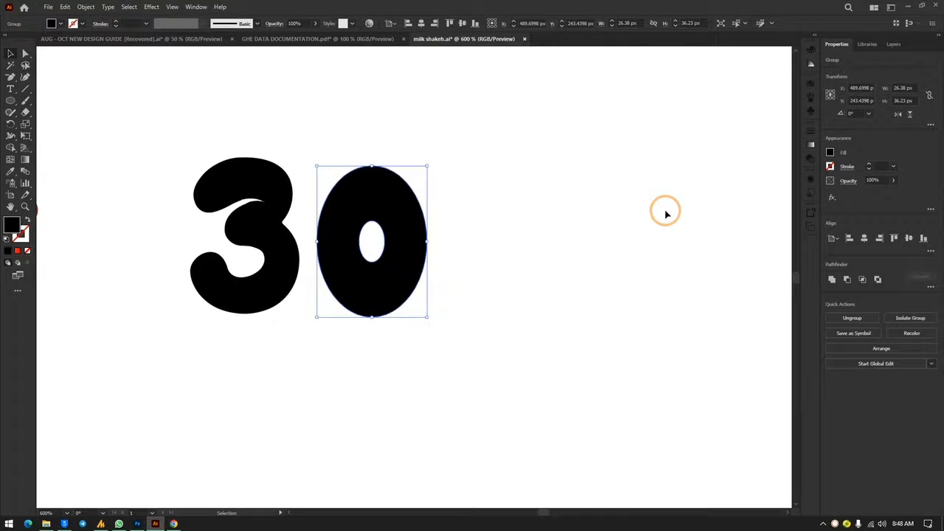
{"action": "left_click", "coordinate": [258, 192], "text": "shift"}
{"action": "key", "text": "ctrl+plus"}
{"action": "key", "text": "ctrl+plus"}
{"action": "key", "text": "ctrl+minus"}
{"action": "key", "text": "ctrl+minus"}
{"action": "key", "text": "ctrl+minus"}
{"action": "key", "text": "ctrl+minus"}
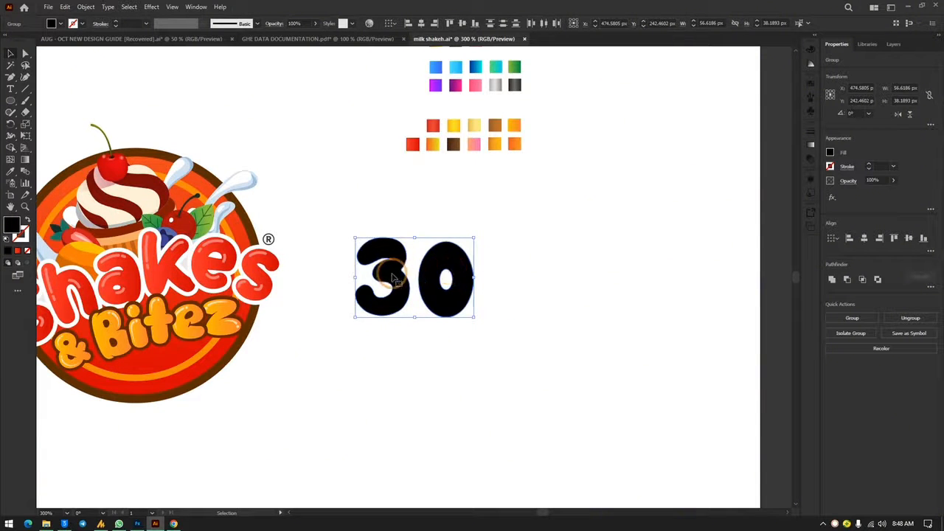
{"action": "left_click_drag", "start_coordinate": [395, 279], "coordinate": [450, 307]}
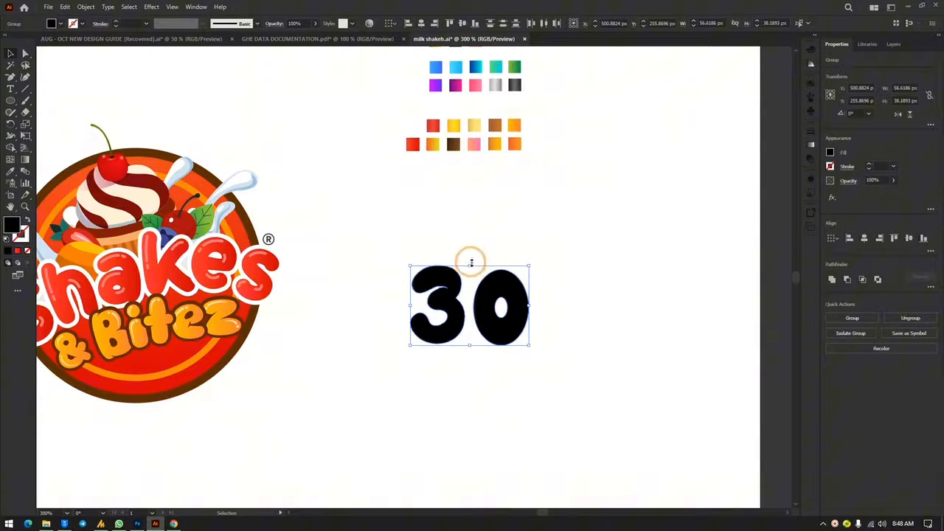
Draw a rounded rectangle about 174 by 89 px over the number 30 and send it to the back
{"action": "left_click_drag", "start_coordinate": [10, 89], "coordinate": [44, 111]}
{"action": "left_click_drag", "start_coordinate": [364, 229], "coordinate": [727, 413]}
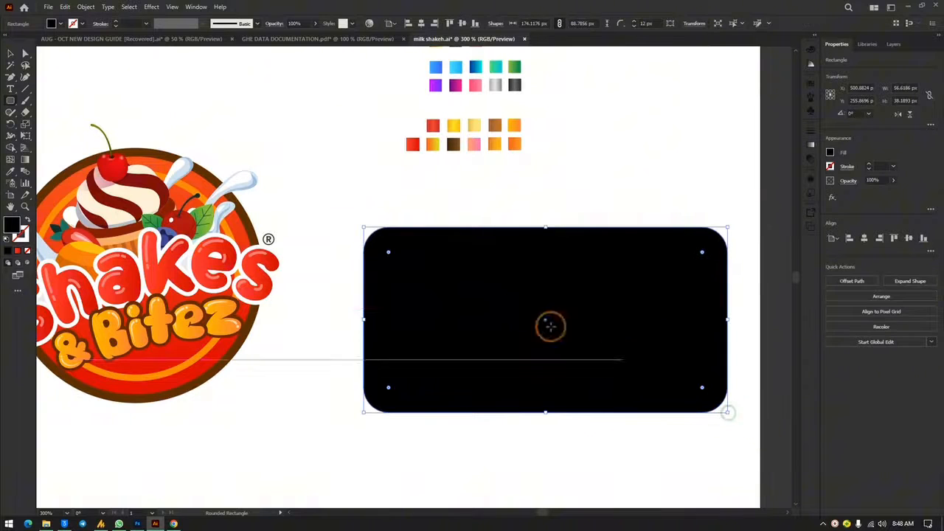
{"action": "right_click", "coordinate": [514, 289]}
{"action": "mouse_move", "coordinate": [574, 243]}
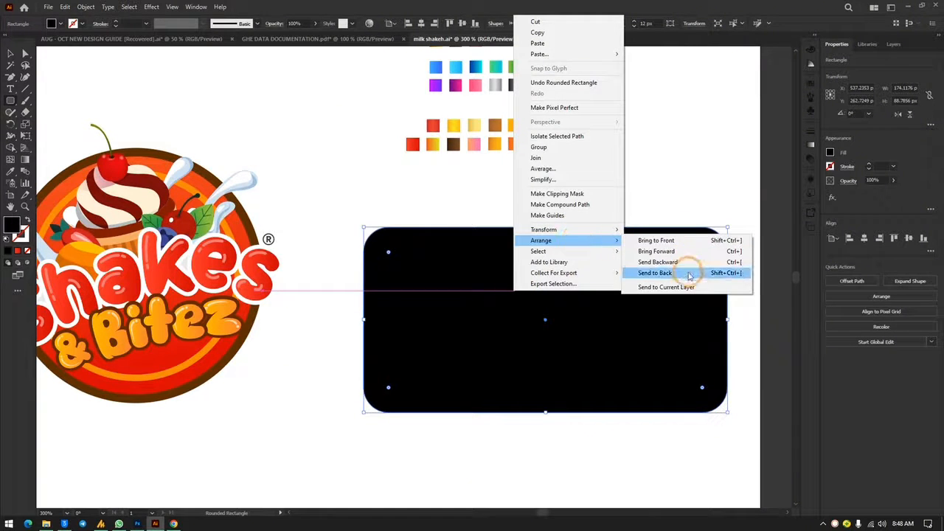
{"action": "left_click", "coordinate": [684, 274]}
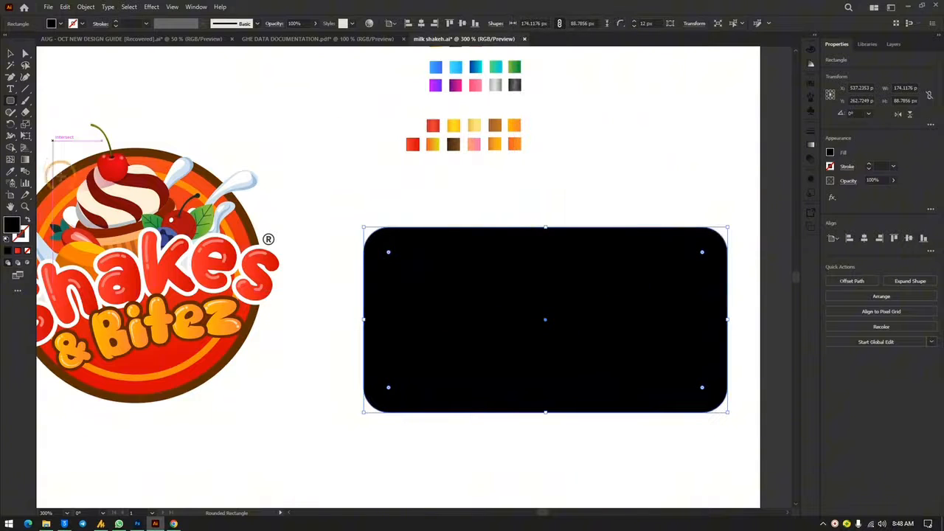
Fill the rounded rectangle with a light peach colour
{"action": "double_click", "coordinate": [11, 227]}
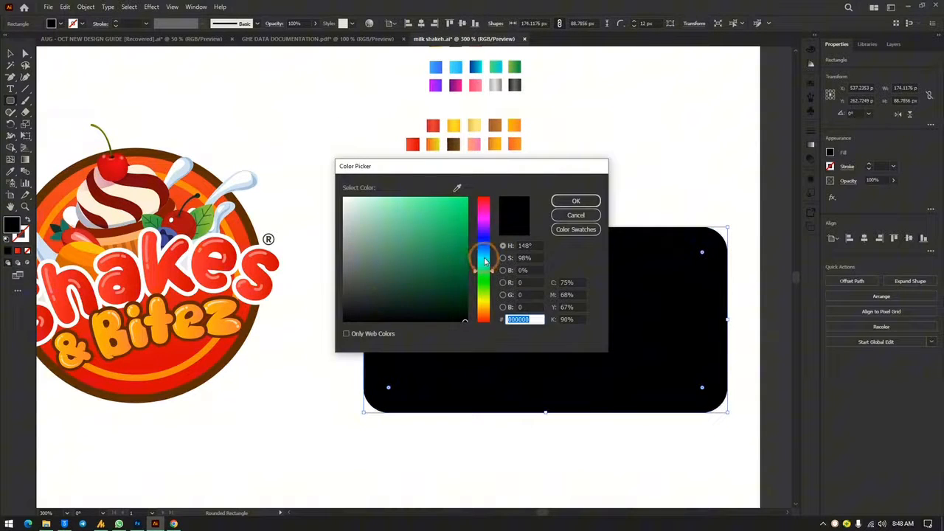
{"action": "left_click", "coordinate": [486, 320]}
{"action": "left_click_drag", "start_coordinate": [465, 284], "coordinate": [451, 256]}
{"action": "left_click", "coordinate": [459, 274]}
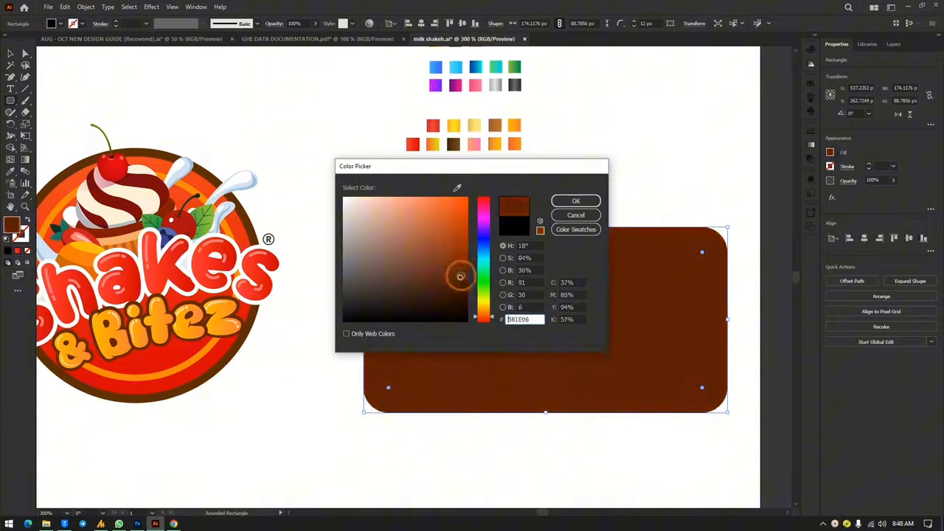
{"action": "left_click", "coordinate": [378, 205]}
{"action": "left_click_drag", "start_coordinate": [379, 205], "coordinate": [390, 211]}
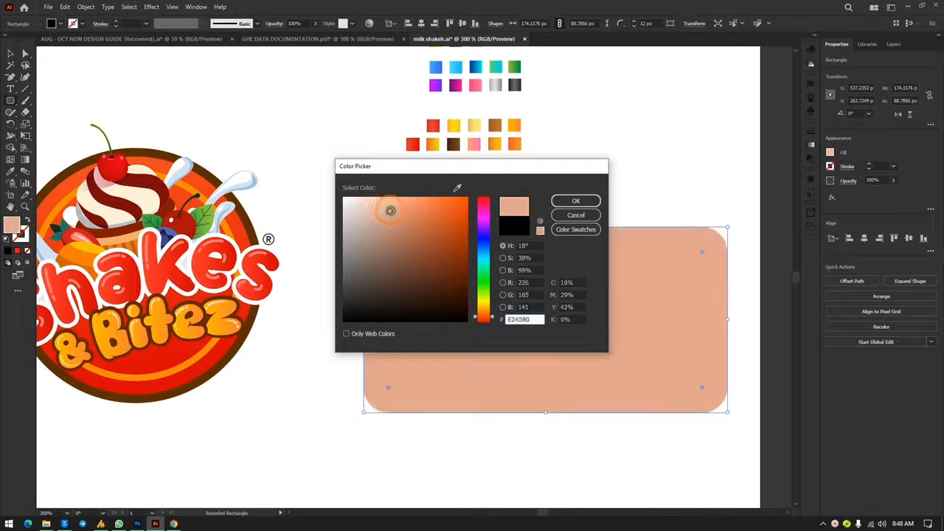
{"action": "left_click", "coordinate": [575, 201]}
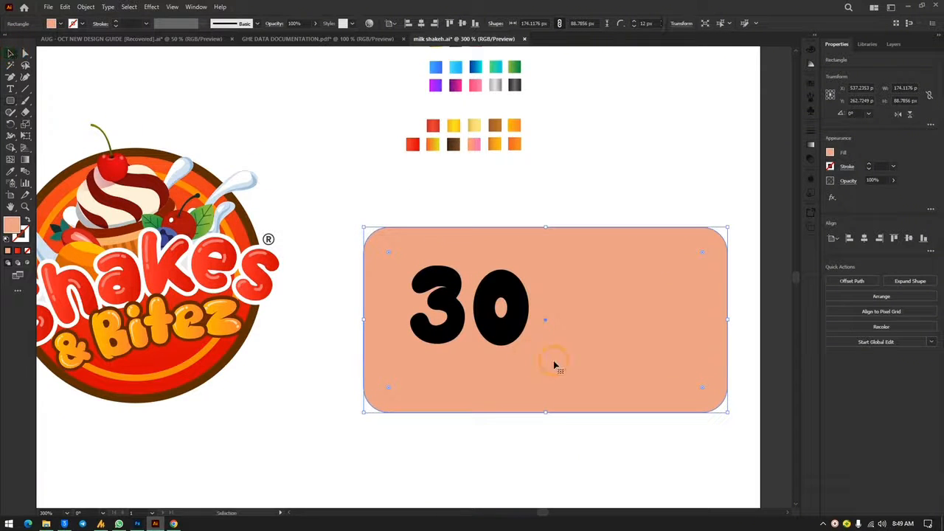
Shift the rounded rectangle slightly up and toward the logo, and fill it with a very light grey
{"action": "left_click_drag", "start_coordinate": [575, 270], "coordinate": [571, 251]}
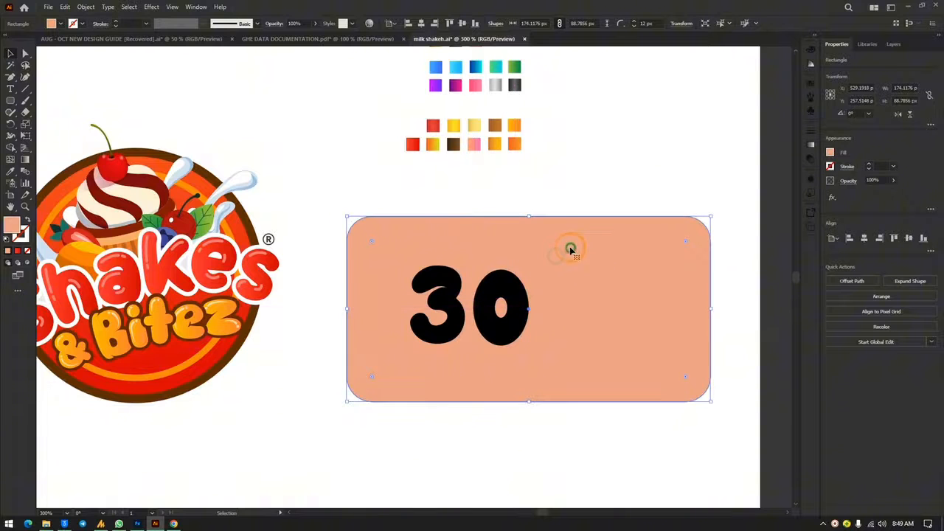
{"action": "double_click", "coordinate": [8, 230]}
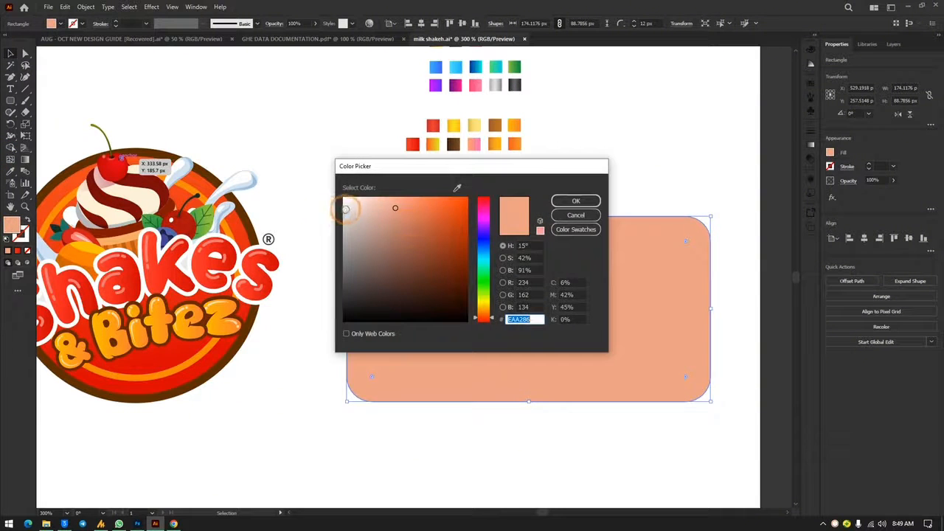
{"action": "left_click_drag", "start_coordinate": [345, 210], "coordinate": [334, 207]}
{"action": "left_click", "coordinate": [575, 200]}
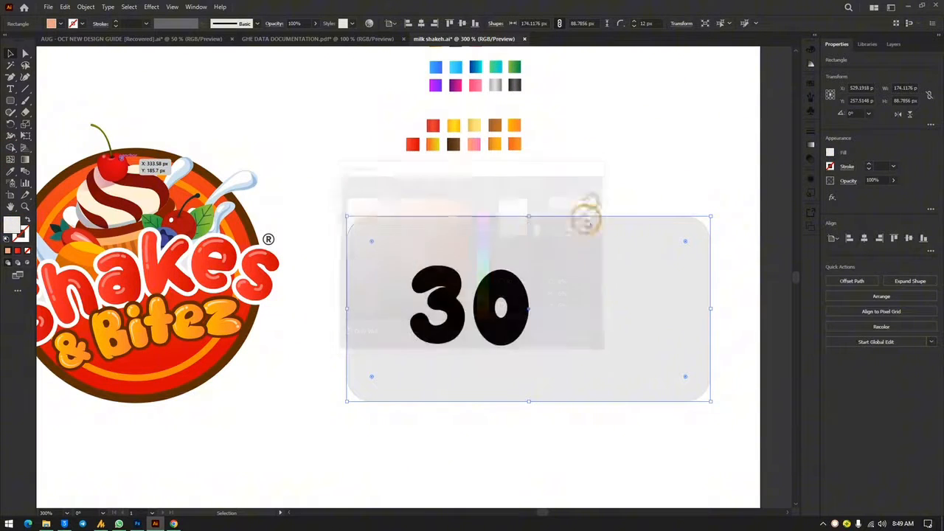
Reduce the grey rectangle's corner radius to about 6.3 px and lock the rectangle in place
{"action": "left_click", "coordinate": [632, 155]}
{"action": "left_click", "coordinate": [629, 270]}
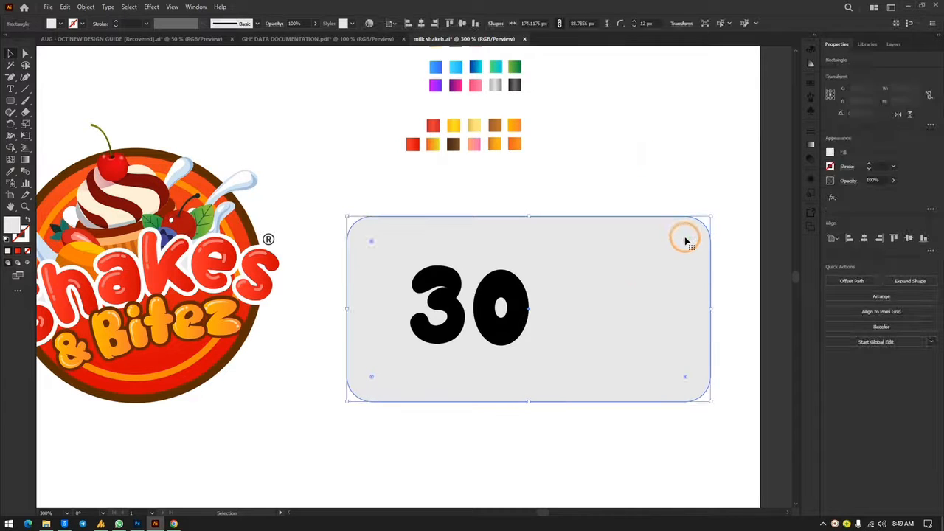
{"action": "mouse_move", "coordinate": [685, 241]}
{"action": "left_mouse_down"}
{"action": "mouse_move", "coordinate": [708, 221]}
{"action": "mouse_move", "coordinate": [699, 234]}
{"action": "left_mouse_up"}
{"action": "left_click", "coordinate": [663, 143]}
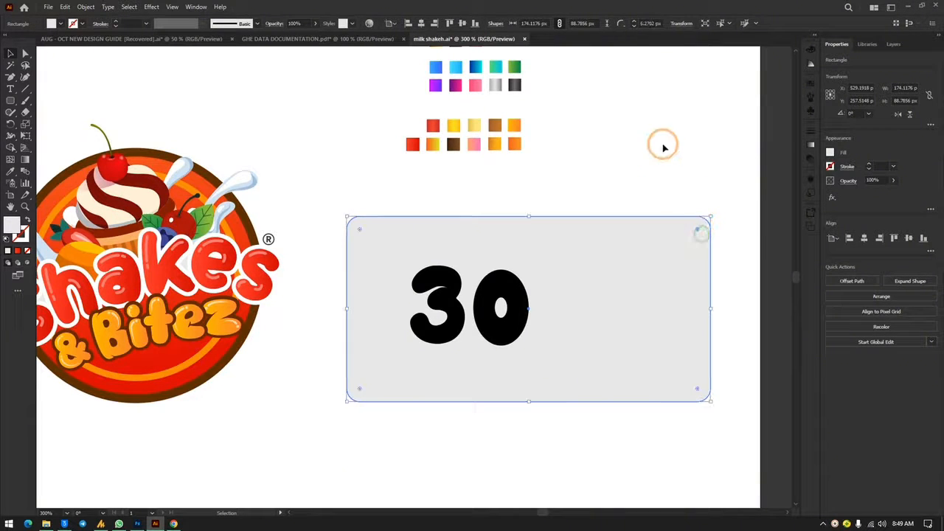
{"action": "left_click", "coordinate": [618, 287]}
{"action": "key", "text": "ctrl+2"}
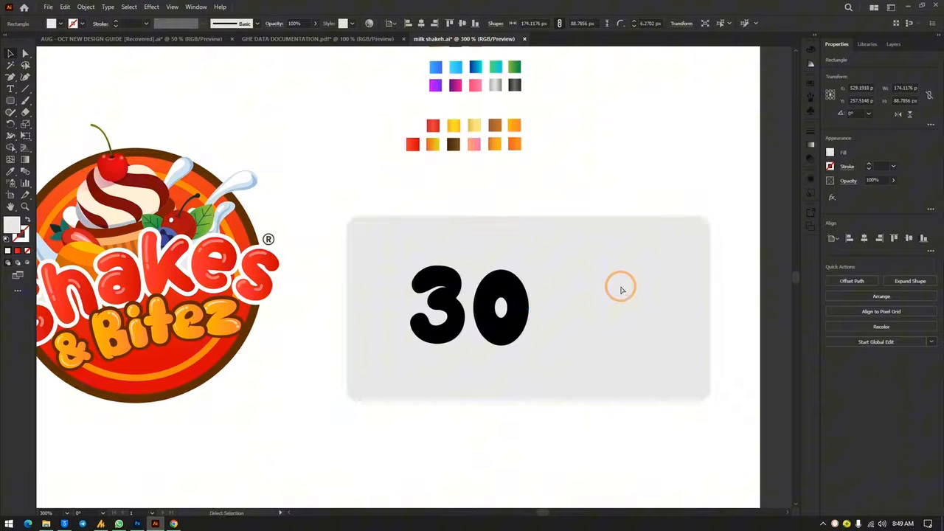
Nudge the zero up to align with the 3 and apply the darker orange gradient swatch to both digits with the Eyedropper
{"action": "key", "text": "ctrl+plus"}
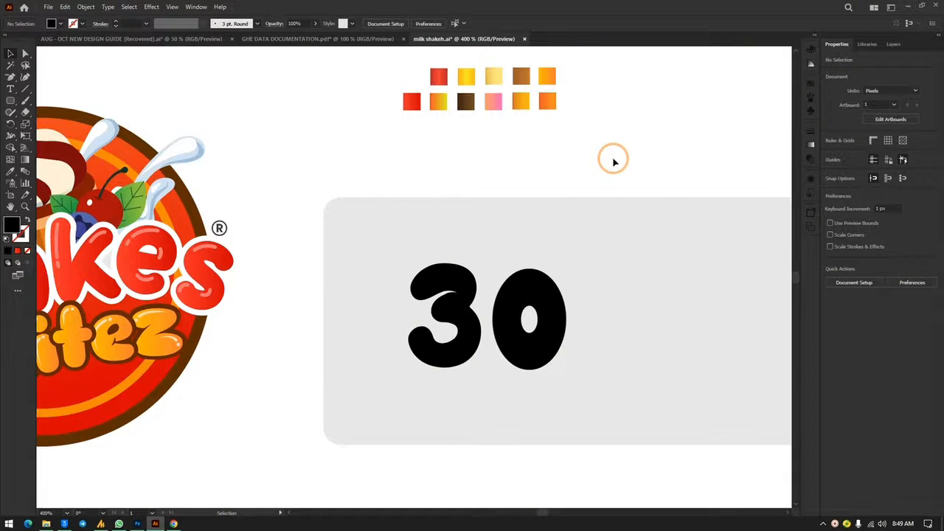
{"action": "mouse_move", "coordinate": [539, 293]}
{"action": "left_mouse_down"}
{"action": "mouse_move", "coordinate": [510, 286]}
{"action": "mouse_move", "coordinate": [499, 300]}
{"action": "mouse_move", "coordinate": [512, 285]}
{"action": "mouse_move", "coordinate": [521, 294]}
{"action": "mouse_move", "coordinate": [551, 293]}
{"action": "mouse_move", "coordinate": [541, 287]}
{"action": "left_mouse_up"}
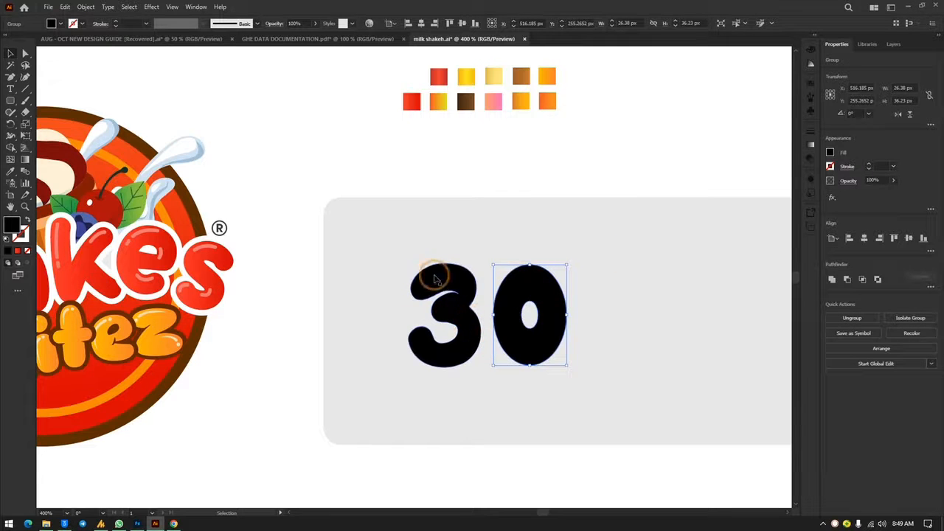
{"action": "left_click_drag", "start_coordinate": [381, 249], "coordinate": [604, 411]}
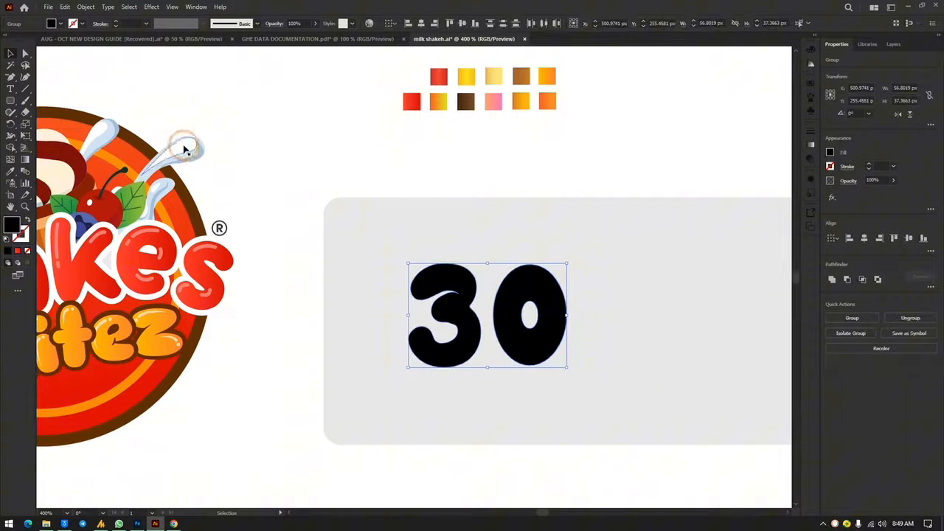
{"action": "left_click", "coordinate": [11, 174]}
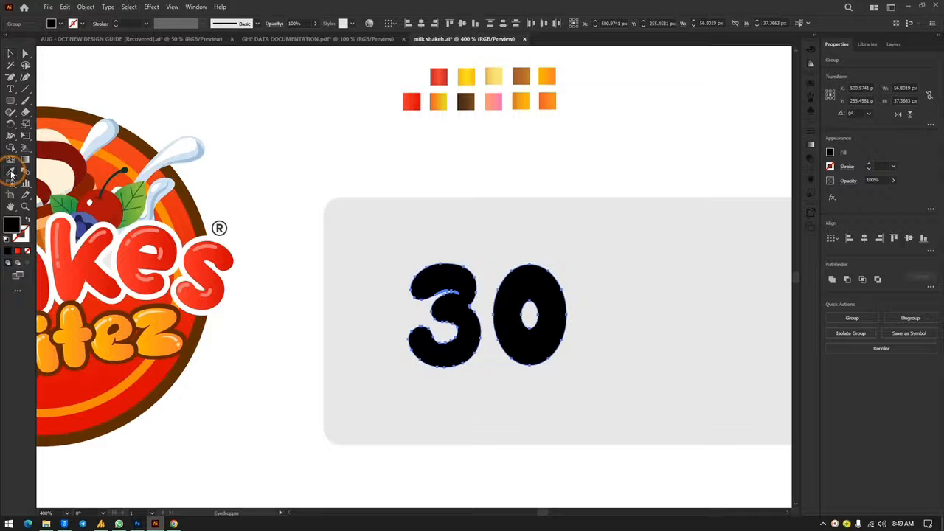
{"action": "left_click", "coordinate": [550, 75]}
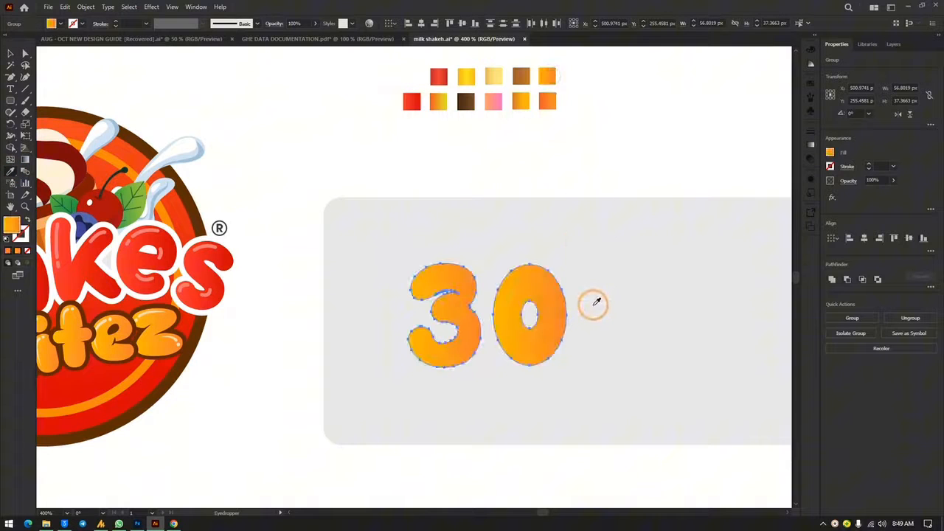
{"action": "left_click", "coordinate": [550, 103]}
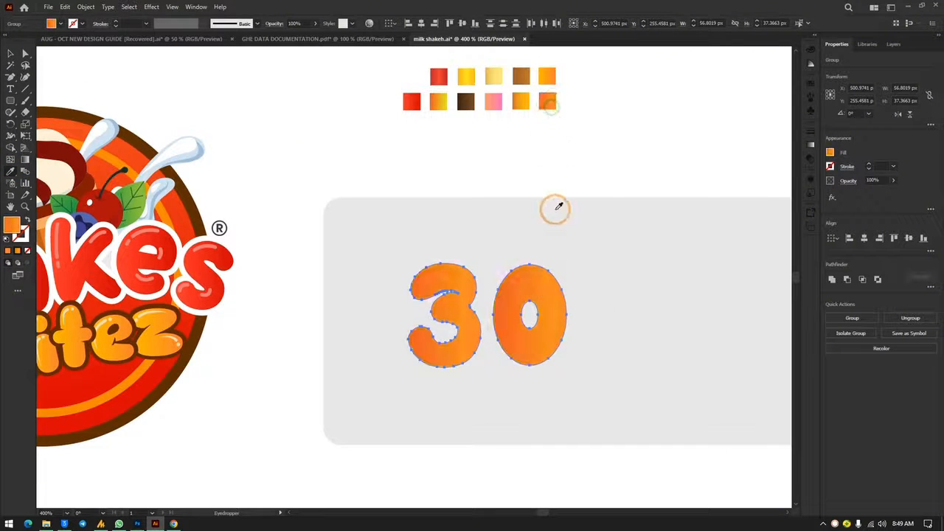
{"action": "left_click", "coordinate": [526, 154]}
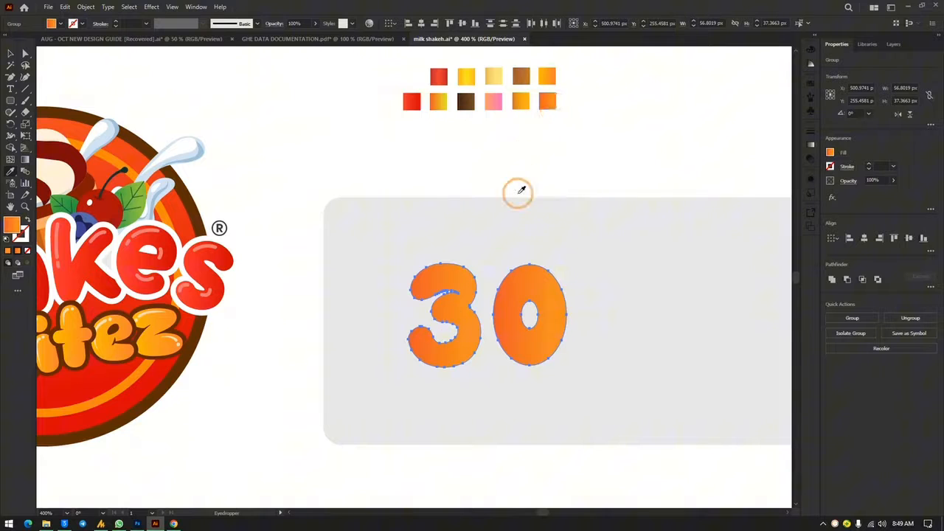
Try green, blue and dark brown gradient swatches on the 30, and reapply the darker orange gradient
{"action": "scroll", "coordinate": [519, 191], "scroll_direction": "up", "scroll_amount": 3}
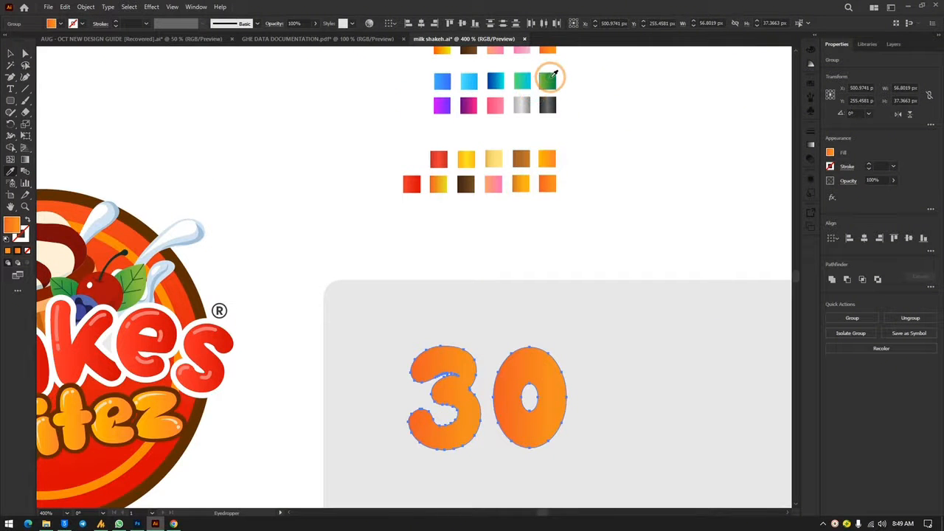
{"action": "left_click", "coordinate": [552, 78]}
{"action": "left_click", "coordinate": [473, 83]}
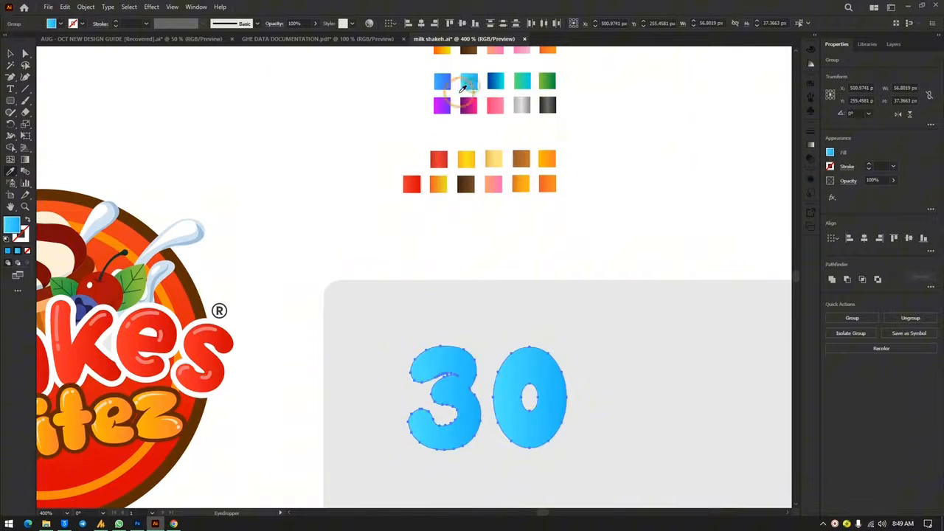
{"action": "left_click", "coordinate": [445, 84]}
{"action": "scroll", "coordinate": [499, 162], "scroll_direction": "up", "scroll_amount": 1}
{"action": "left_click", "coordinate": [548, 206]}
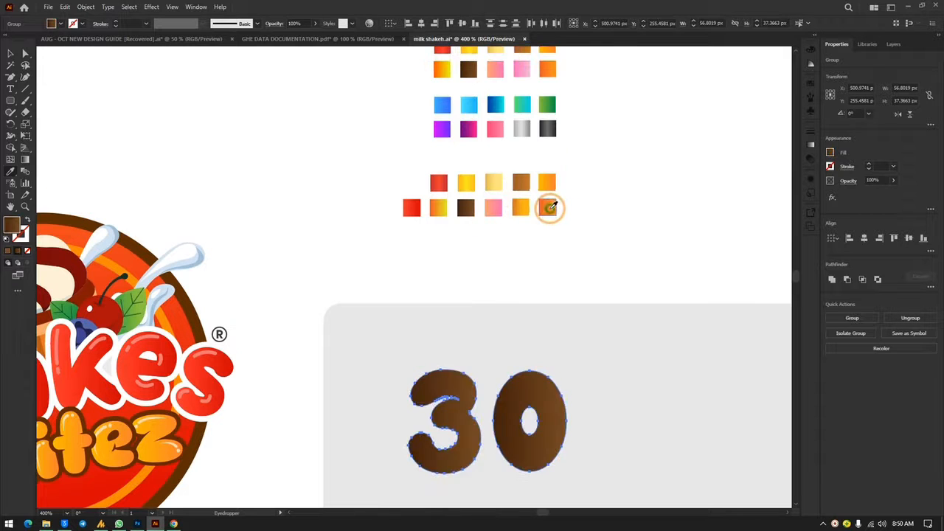
{"action": "scroll", "coordinate": [558, 310], "scroll_direction": "down", "scroll_amount": 6}
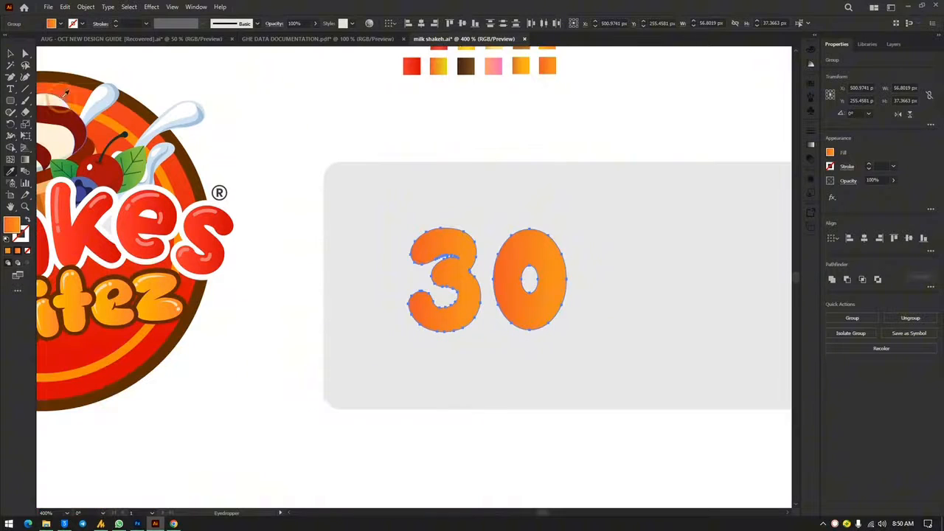
Select both digits with the Direct Selection tool and give them a black 4 pt stroke
{"action": "left_click", "coordinate": [26, 55]}
{"action": "left_click", "coordinate": [638, 361]}
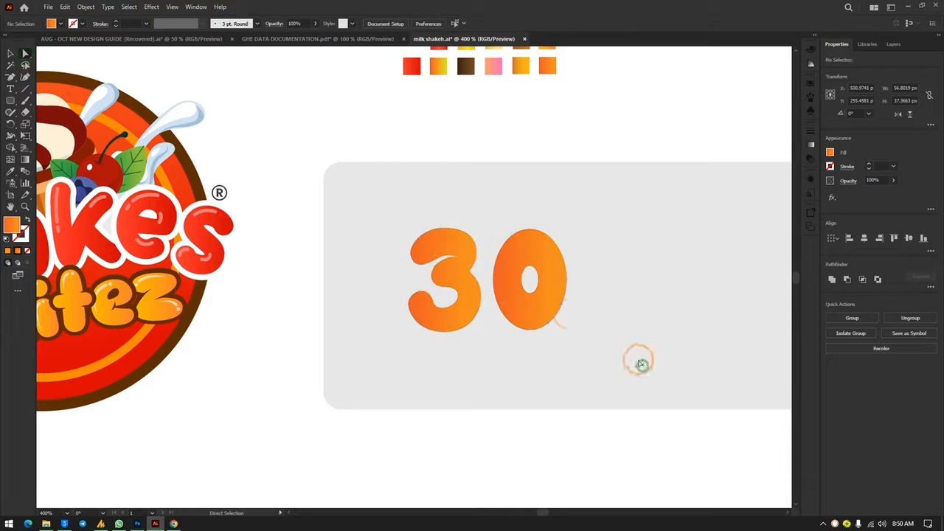
{"action": "left_click", "coordinate": [440, 246]}
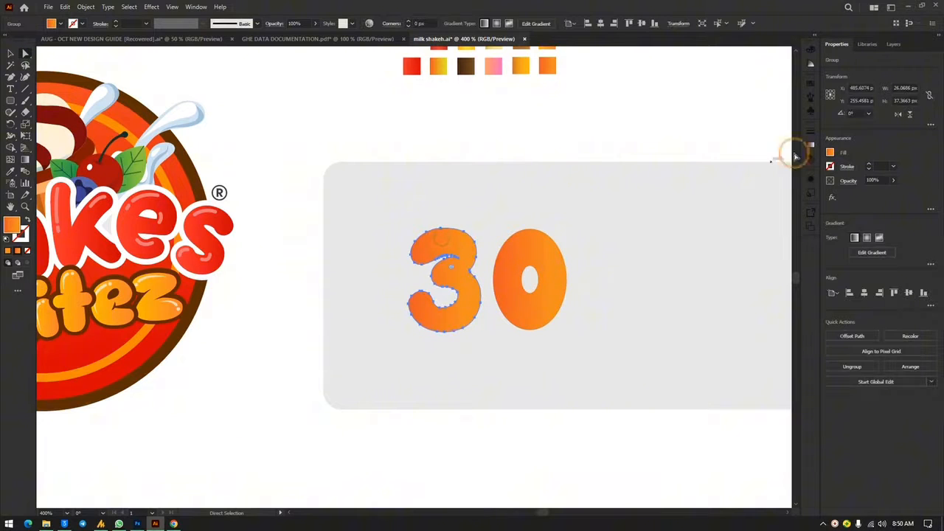
{"action": "left_click_drag", "start_coordinate": [345, 200], "coordinate": [594, 373]}
{"action": "left_click", "coordinate": [829, 166]}
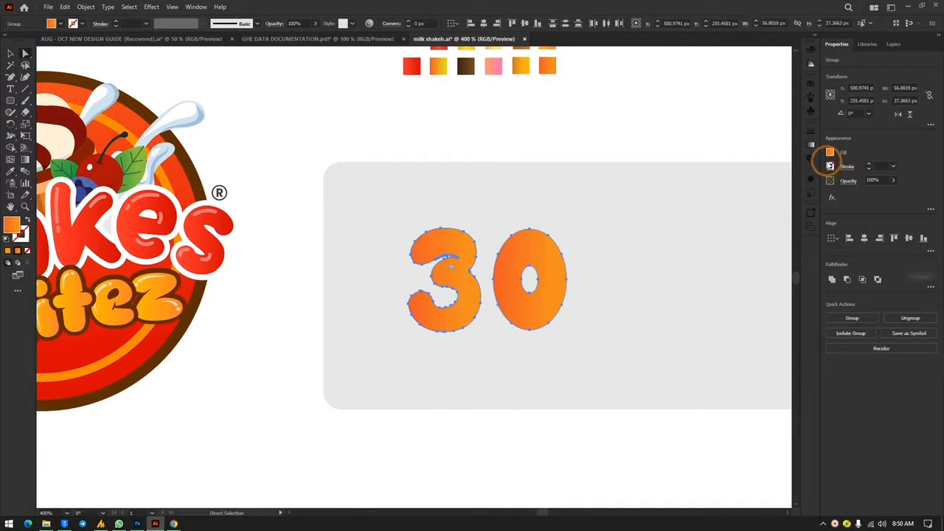
{"action": "left_click", "coordinate": [811, 134]}
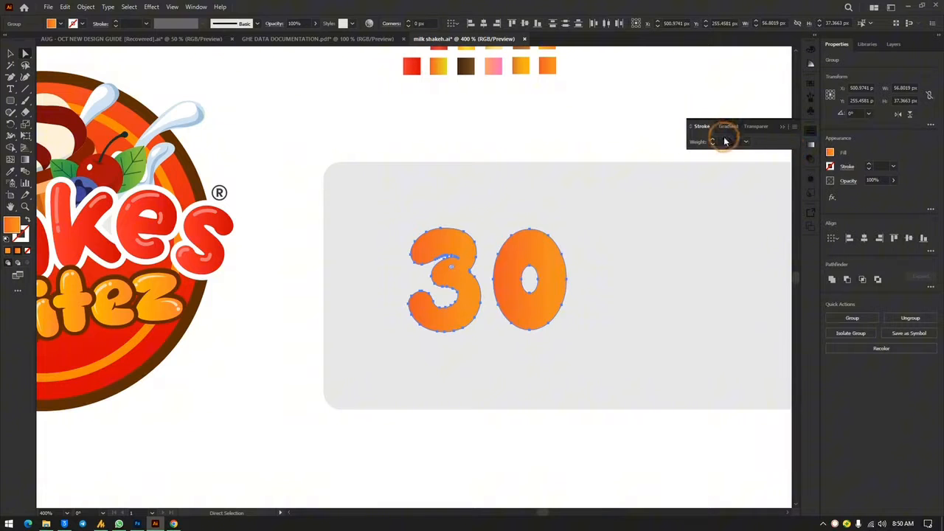
{"action": "scroll", "coordinate": [727, 142], "scroll_direction": "up", "scroll_amount": 4}
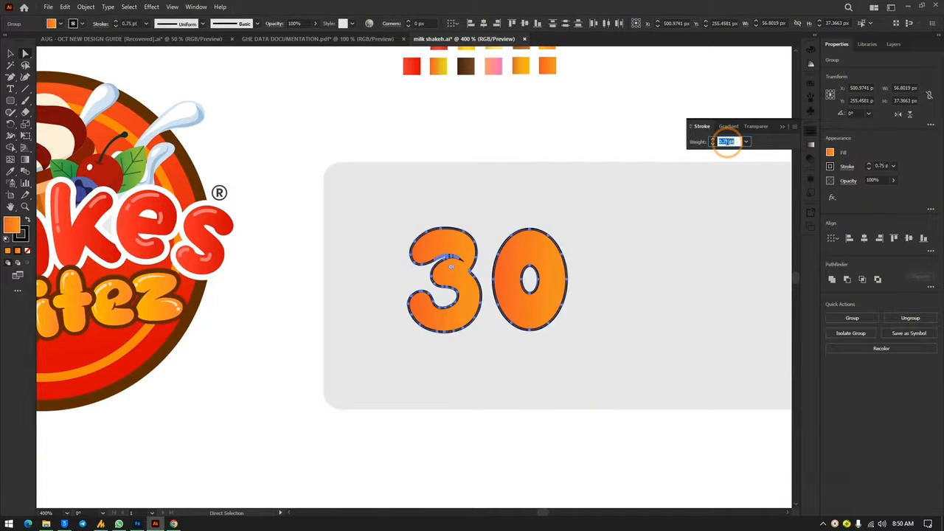
Show the full stroke options and give the digits' outlines round caps and round corner joins
{"action": "left_click", "coordinate": [793, 126]}
{"action": "left_click", "coordinate": [810, 131]}
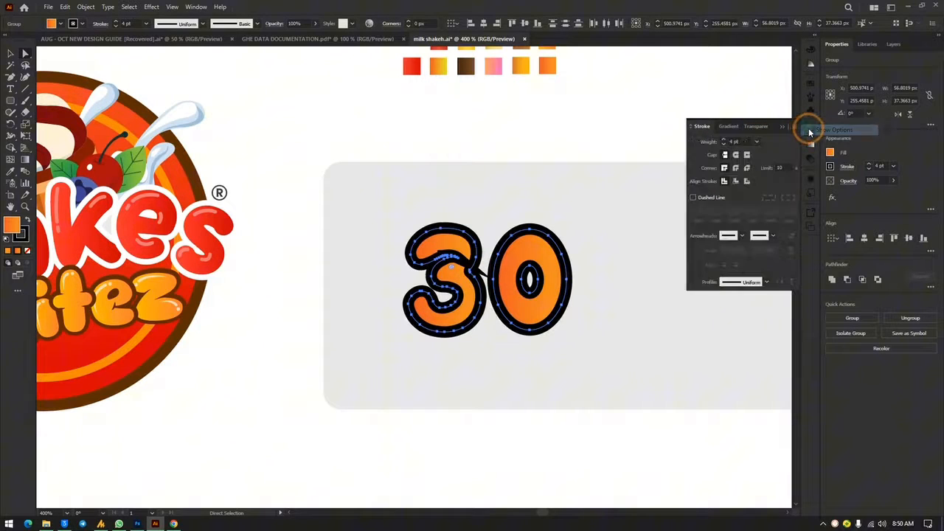
{"action": "left_click", "coordinate": [737, 169]}
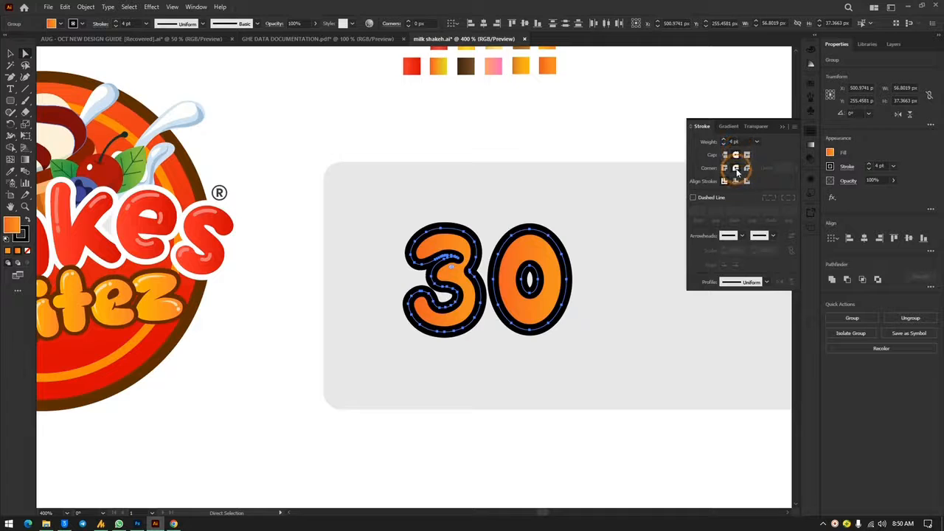
{"action": "left_click", "coordinate": [591, 342]}
{"action": "left_click_drag", "start_coordinate": [369, 217], "coordinate": [605, 376]}
{"action": "left_click", "coordinate": [632, 380]}
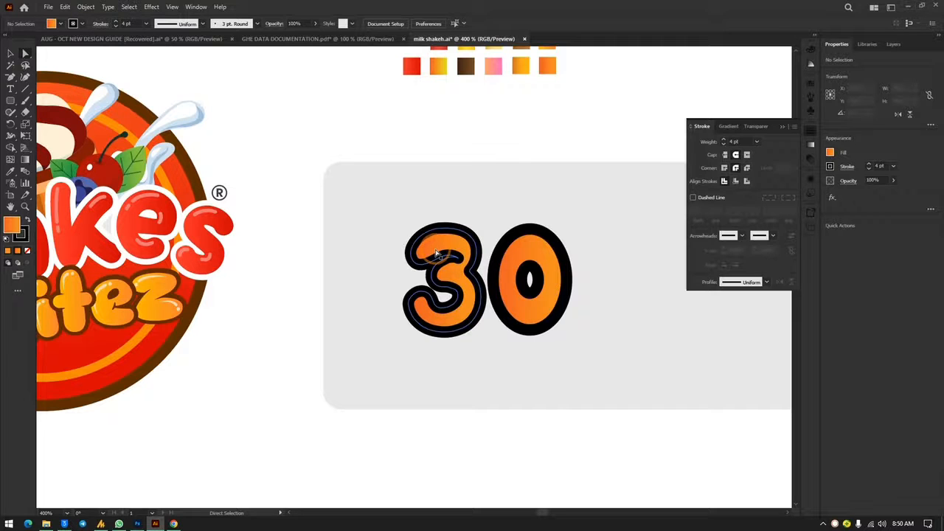
Align the stroke of both digits to the outside of their paths
{"action": "left_click_drag", "start_coordinate": [352, 202], "coordinate": [613, 449]}
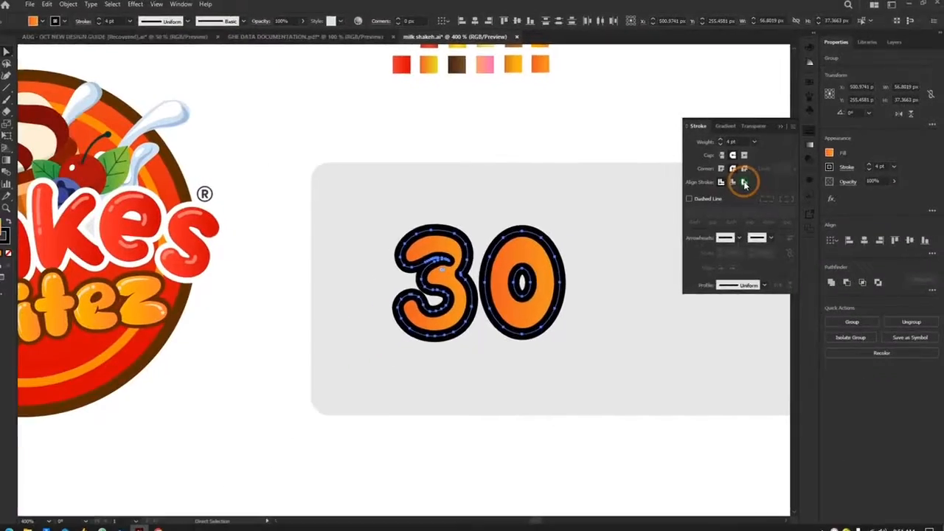
{"action": "left_click", "coordinate": [474, 266]}
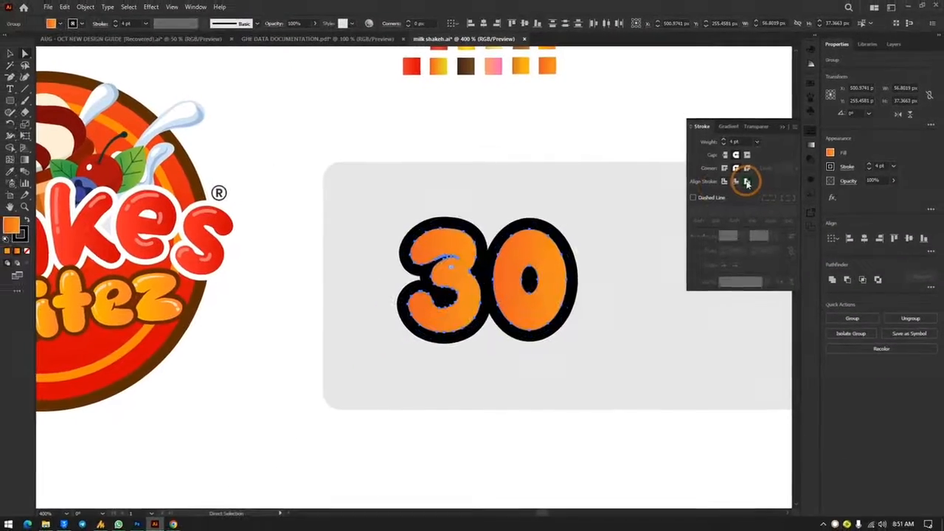
{"action": "left_click", "coordinate": [428, 201]}
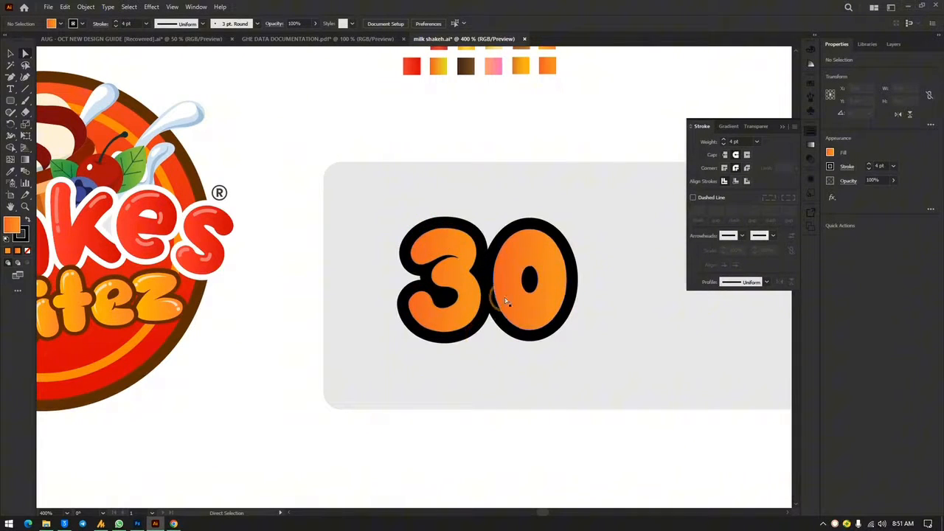
Move the 0 slightly to the right, away from the 3, and select both digits
{"action": "left_click", "coordinate": [781, 126]}
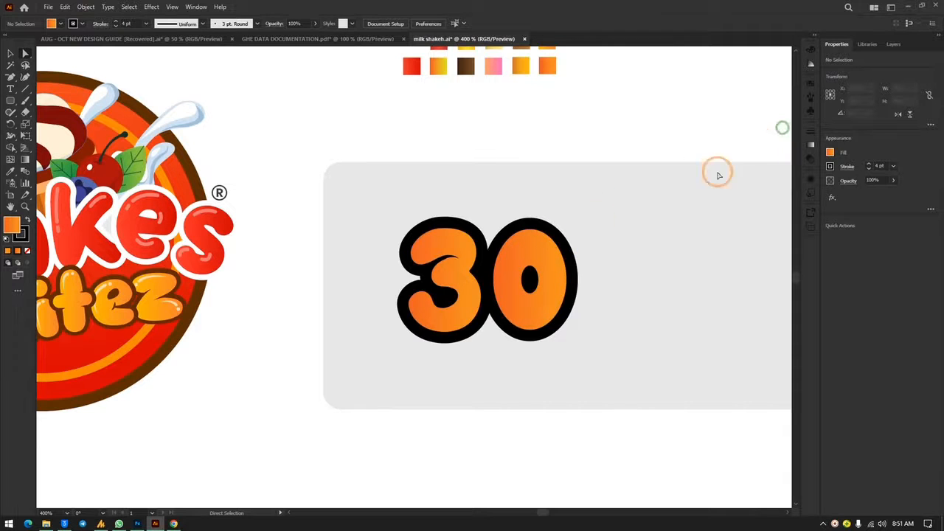
{"action": "mouse_move", "coordinate": [535, 257]}
{"action": "left_mouse_down"}
{"action": "mouse_move", "coordinate": [512, 255]}
{"action": "mouse_move", "coordinate": [546, 254]}
{"action": "left_mouse_up"}
{"action": "left_click", "coordinate": [450, 257], "text": "shift"}
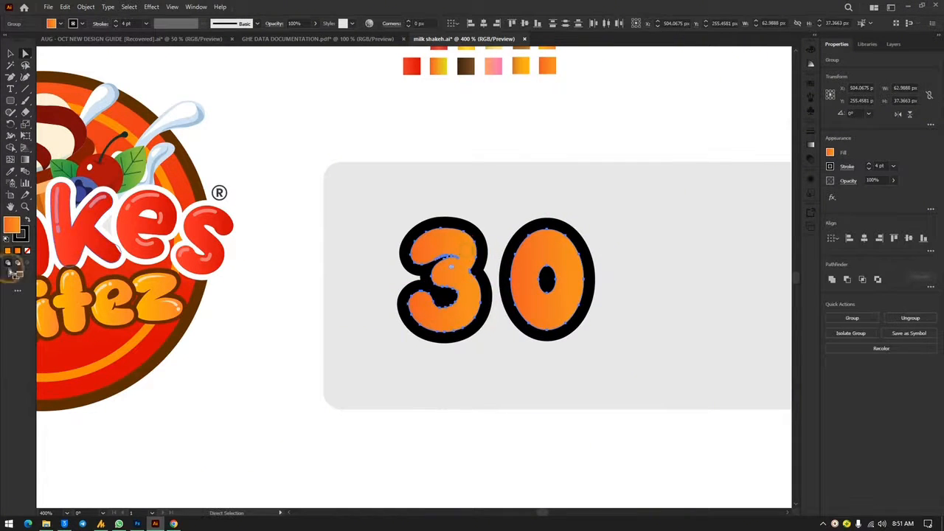
Recolor the stroke of both digits from the color picker to the dark brown 231500
{"action": "double_click", "coordinate": [21, 236]}
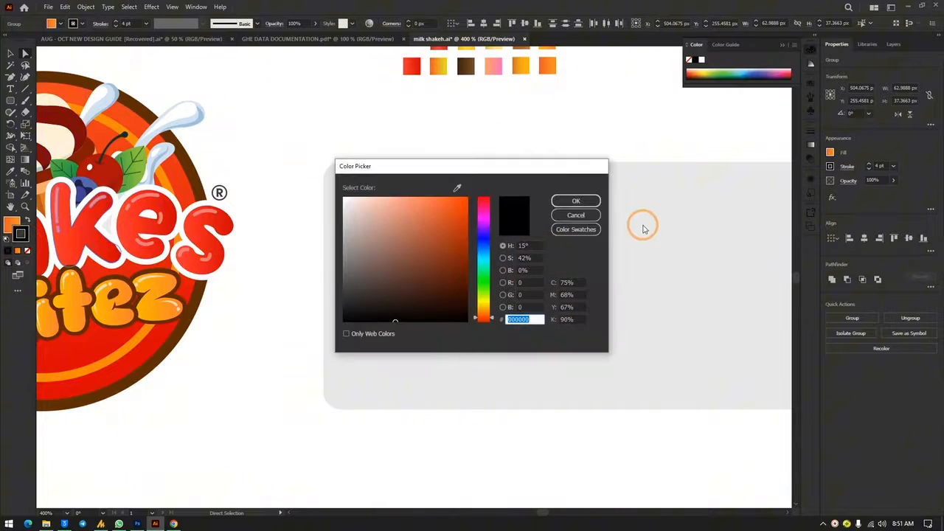
{"action": "left_click", "coordinate": [576, 200]}
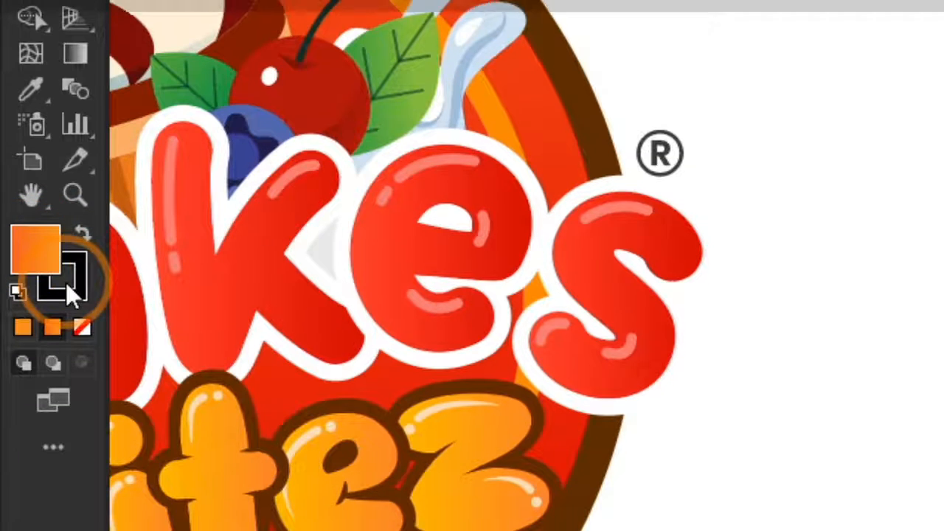
{"action": "left_click", "coordinate": [65, 282]}
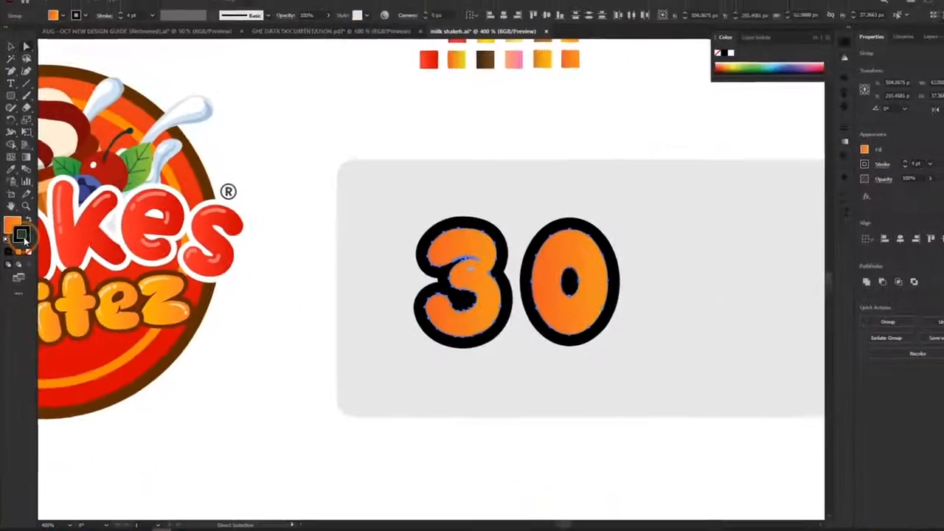
{"action": "double_click", "coordinate": [41, 267]}
{"action": "left_click_drag", "start_coordinate": [335, 238], "coordinate": [365, 213]}
{"action": "left_click_drag", "start_coordinate": [489, 328], "coordinate": [483, 309]}
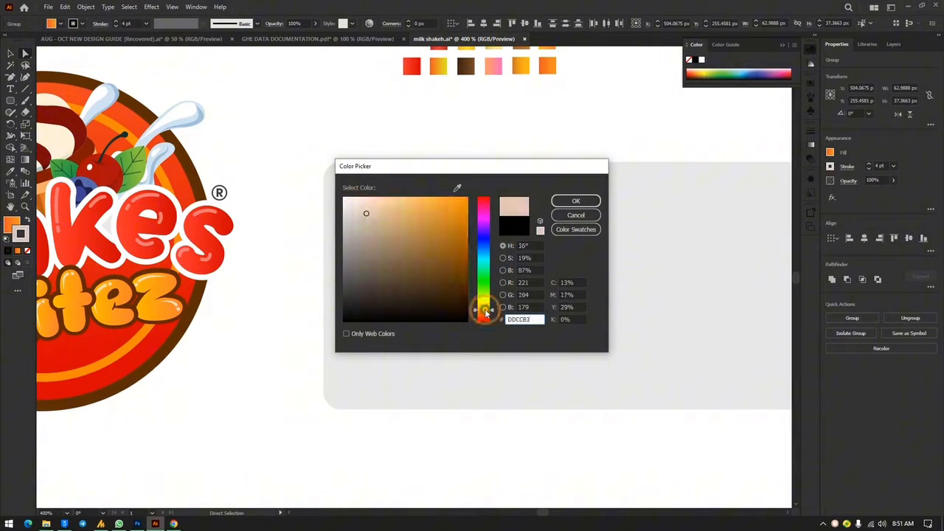
{"action": "left_click_drag", "start_coordinate": [432, 166], "coordinate": [669, 166]}
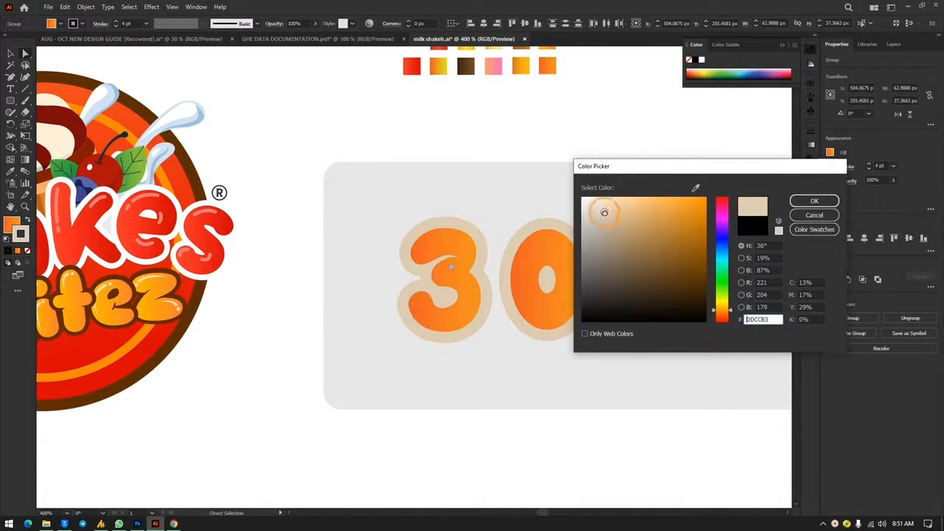
{"action": "mouse_move", "coordinate": [605, 212]}
{"action": "left_mouse_down"}
{"action": "mouse_move", "coordinate": [600, 194]}
{"action": "mouse_move", "coordinate": [605, 204]}
{"action": "mouse_move", "coordinate": [573, 188]}
{"action": "mouse_move", "coordinate": [597, 261]}
{"action": "mouse_move", "coordinate": [724, 304]}
{"action": "left_mouse_up"}
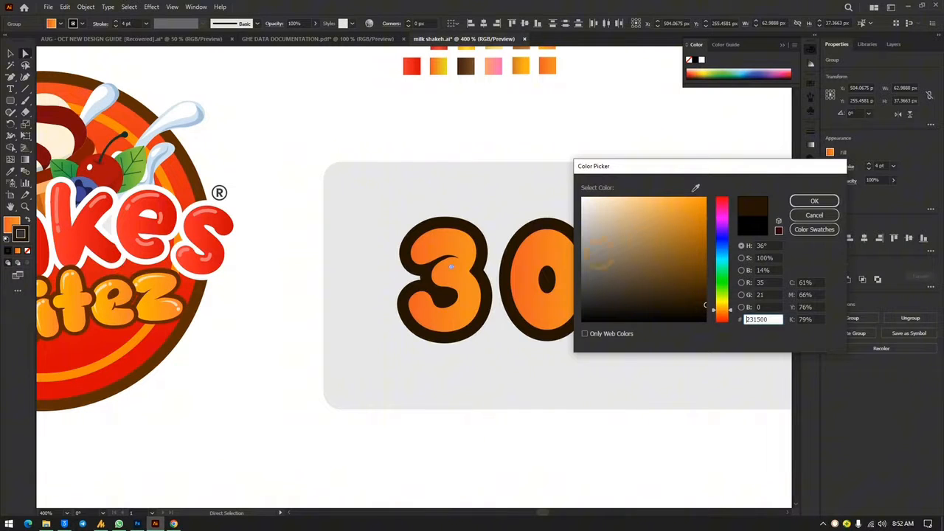
{"action": "left_click", "coordinate": [830, 204]}
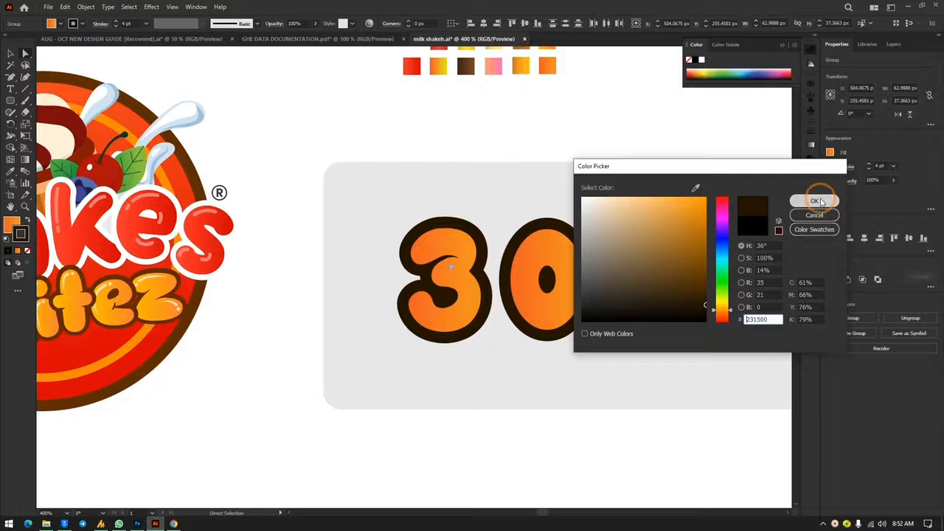
{"action": "left_click", "coordinate": [608, 205]}
{"action": "left_click", "coordinate": [337, 189]}
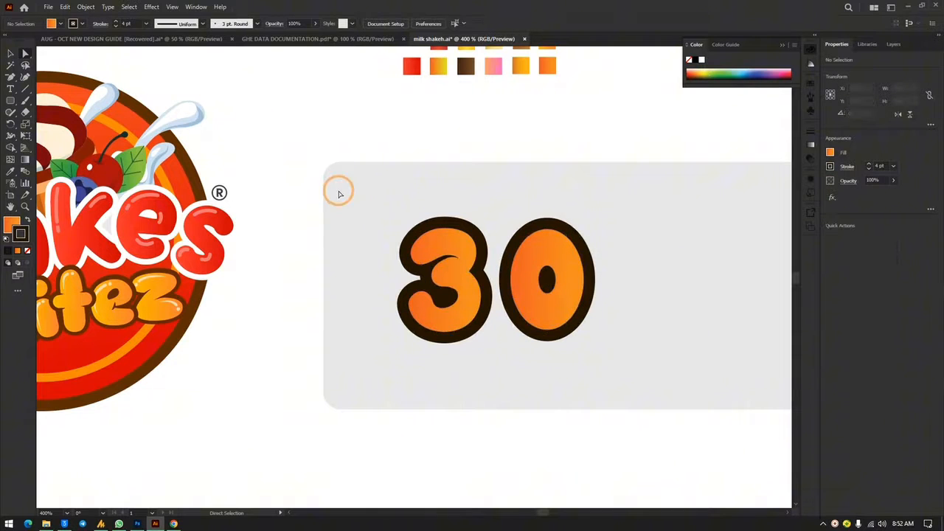
Adjust the stroke color of both digits to a redder, slightly lighter dark brown
{"action": "left_click", "coordinate": [628, 366]}
{"action": "double_click", "coordinate": [20, 233]}
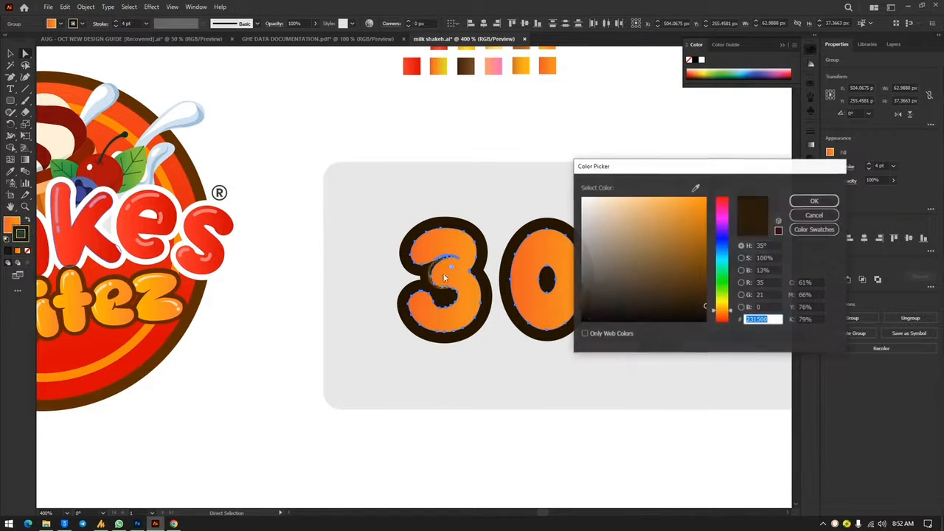
{"action": "left_click", "coordinate": [722, 316]}
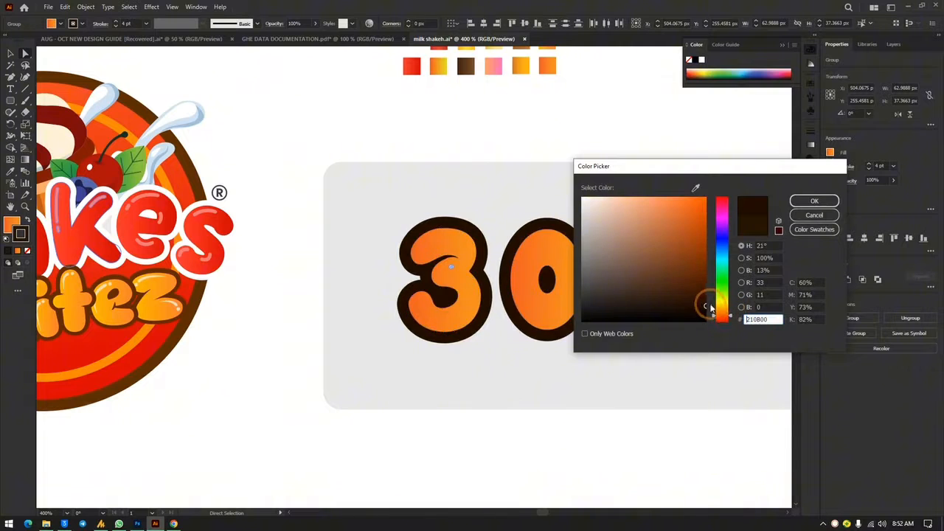
{"action": "left_click", "coordinate": [705, 295]}
{"action": "left_click_drag", "start_coordinate": [705, 296], "coordinate": [711, 298]}
{"action": "left_click", "coordinate": [811, 202]}
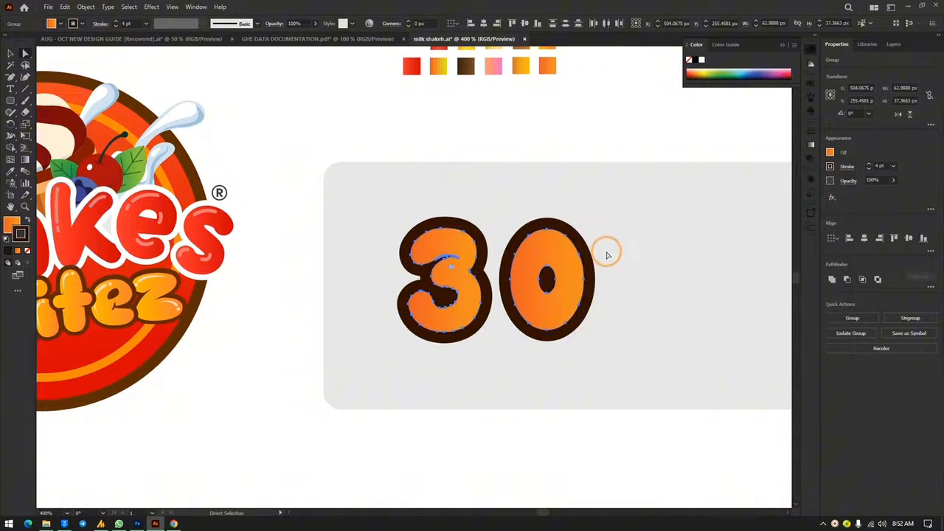
{"action": "left_click", "coordinate": [643, 247]}
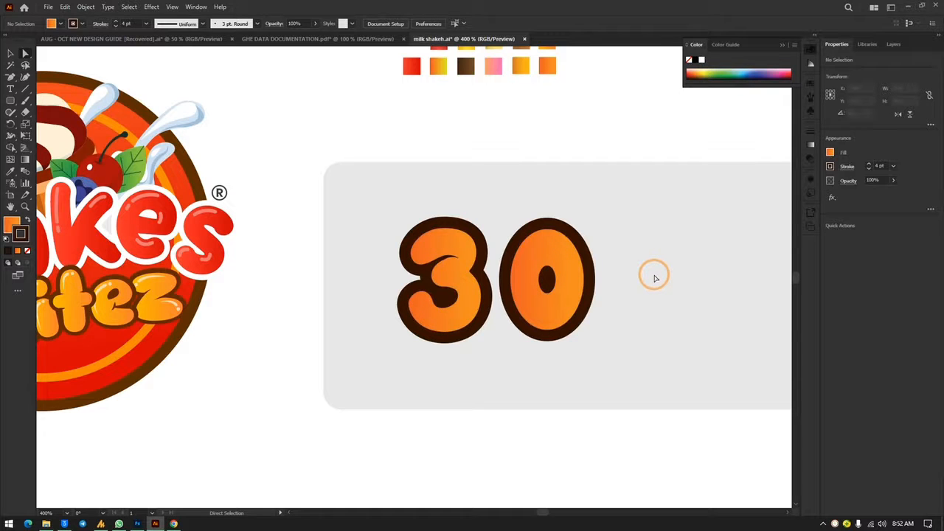
Move the 0 to the left so its outline overlaps the right side of the 3
{"action": "left_click_drag", "start_coordinate": [567, 257], "coordinate": [536, 259]}
{"action": "left_click", "coordinate": [657, 257]}
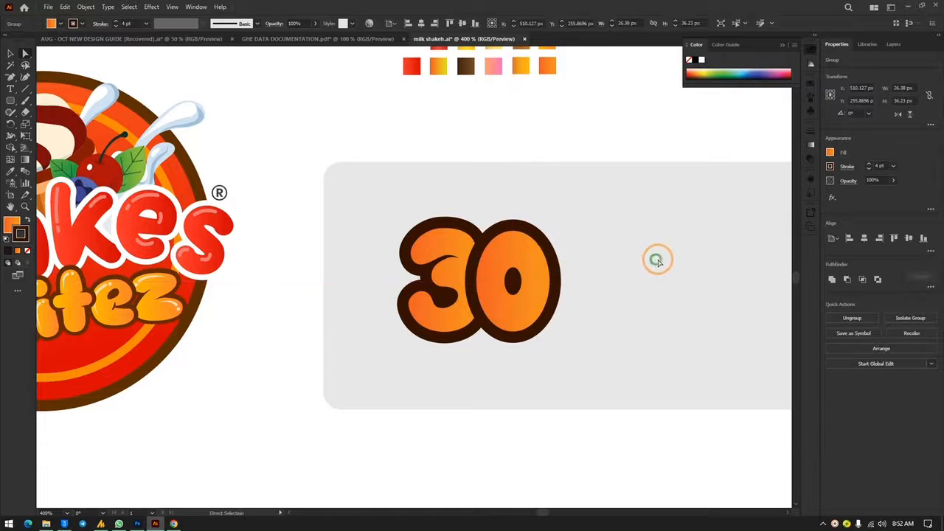
{"action": "left_click", "coordinate": [665, 278]}
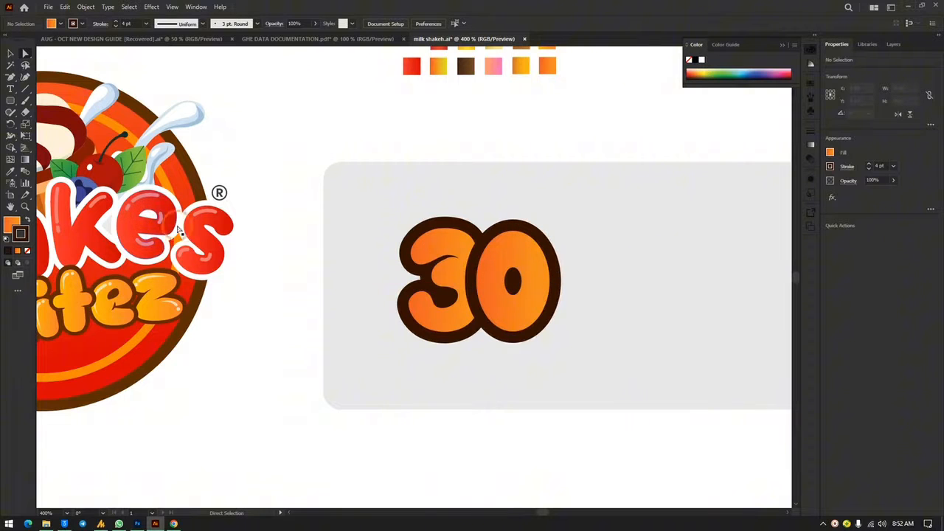
Try moving the pale filler shape out from behind the Shakes lettering, and undo the move
{"action": "left_click", "coordinate": [391, 301]}
{"action": "left_click", "coordinate": [529, 248]}
{"action": "left_click", "coordinate": [525, 271]}
{"action": "scroll", "coordinate": [523, 262], "scroll_direction": "left", "scroll_amount": 3}
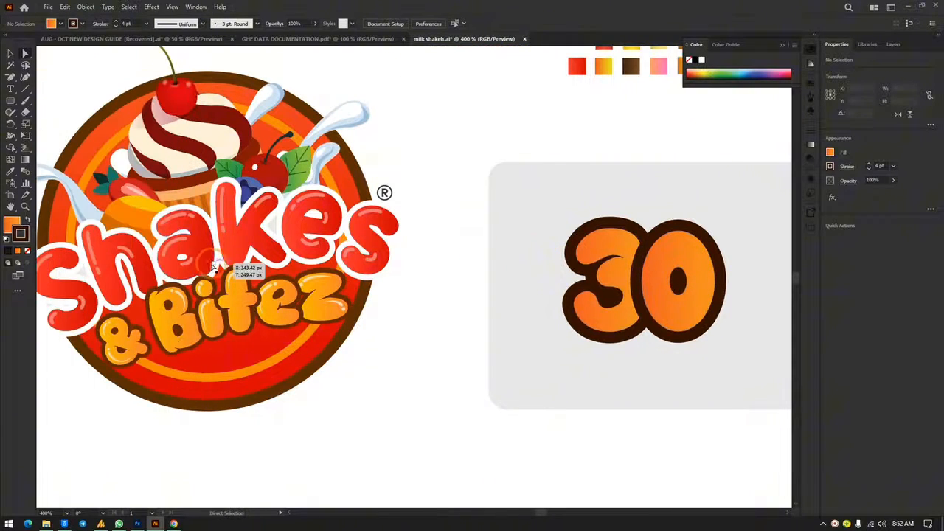
{"action": "left_click", "coordinate": [236, 76]}
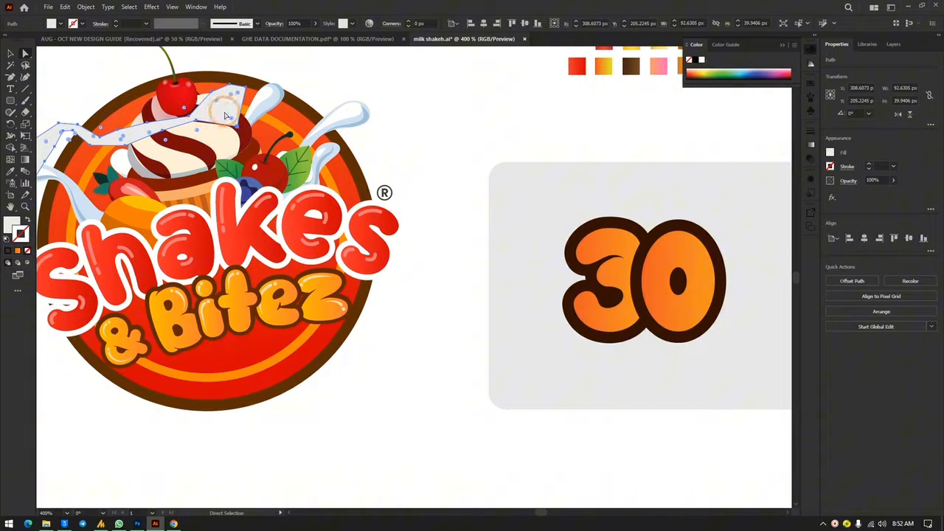
{"action": "key", "text": "ctrl"}
Reduce the stroke weight of the 0 to 2 pt, leaving a gap inside its hole
{"action": "scroll", "coordinate": [634, 287], "scroll_direction": "right", "scroll_amount": 2}
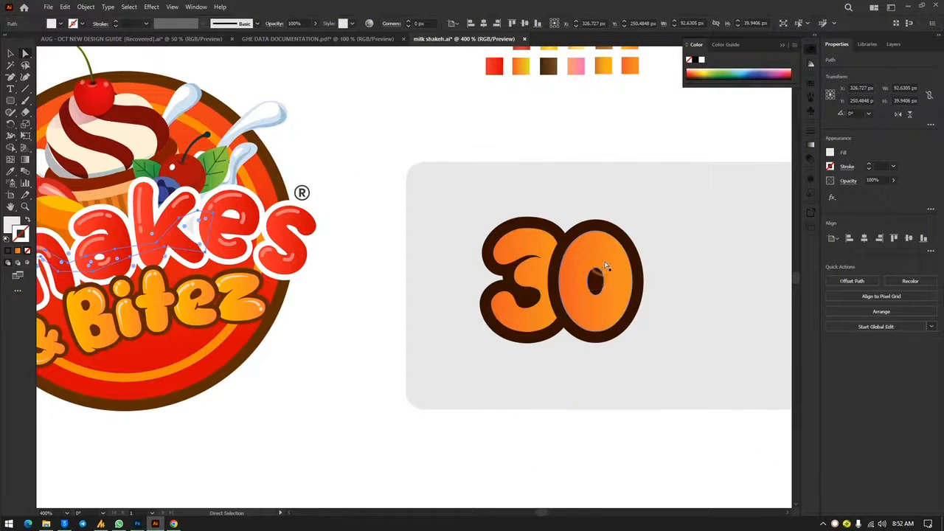
{"action": "left_click", "coordinate": [605, 265]}
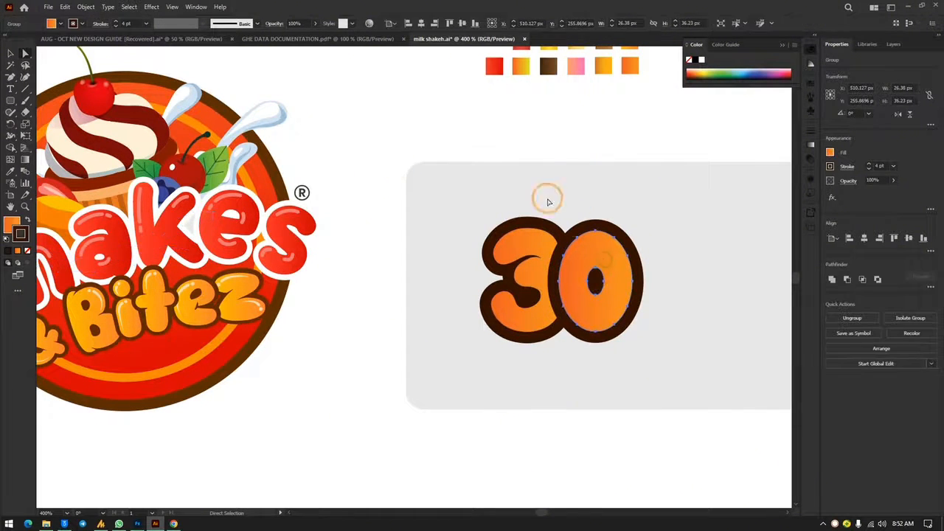
{"action": "left_click", "coordinate": [809, 131]}
{"action": "left_click", "coordinate": [734, 141]}
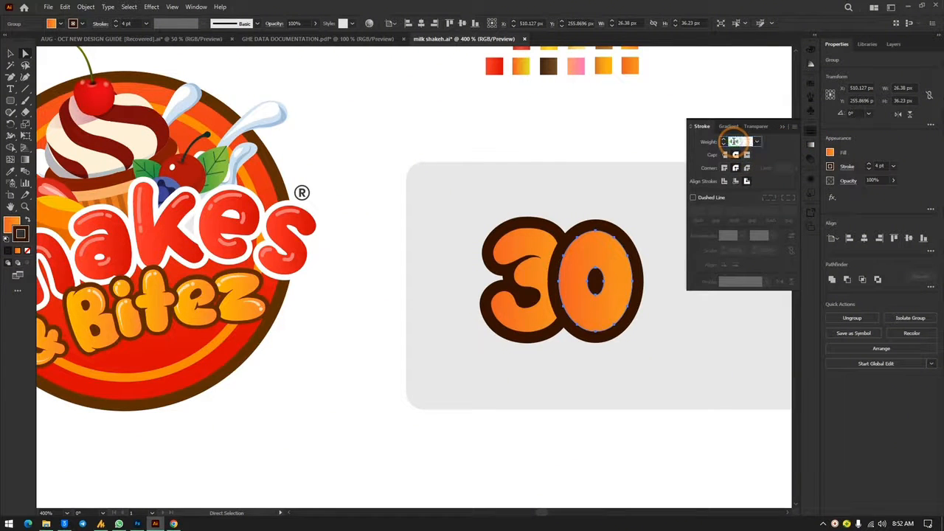
{"action": "key", "text": "Down"}
{"action": "key", "text": "Down"}
{"action": "key", "text": "Down"}
{"action": "key", "text": "Up"}
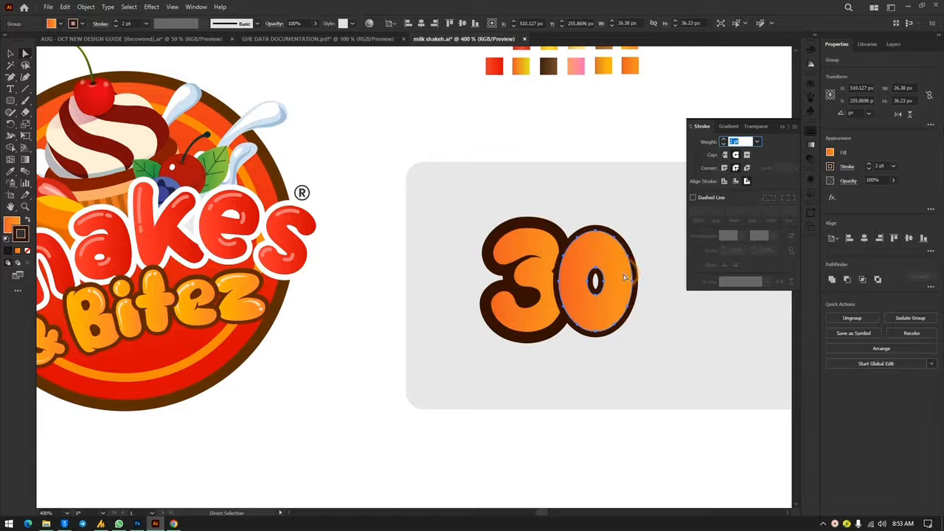
Draw a round shape about 15 px wide over the 0's hole with the Rounded Rectangle tool, filled dark brown with a black stroke
{"action": "left_click", "coordinate": [11, 100]}
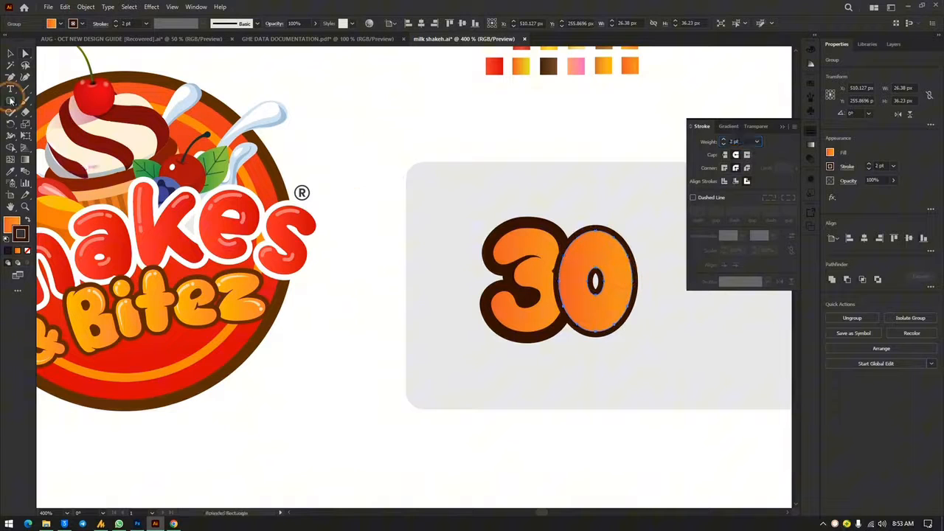
{"action": "left_click_drag", "start_coordinate": [574, 259], "coordinate": [616, 303]}
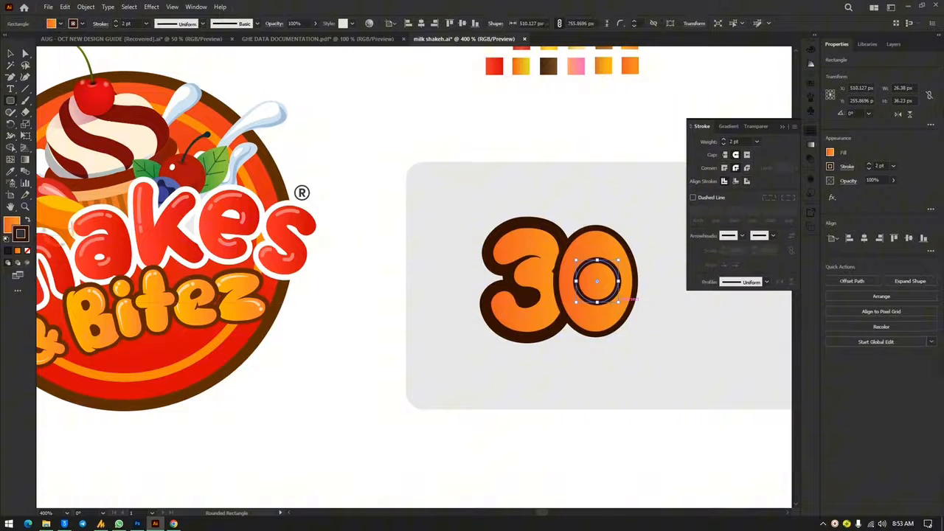
{"action": "left_click", "coordinate": [27, 222]}
{"action": "double_click", "coordinate": [24, 235]}
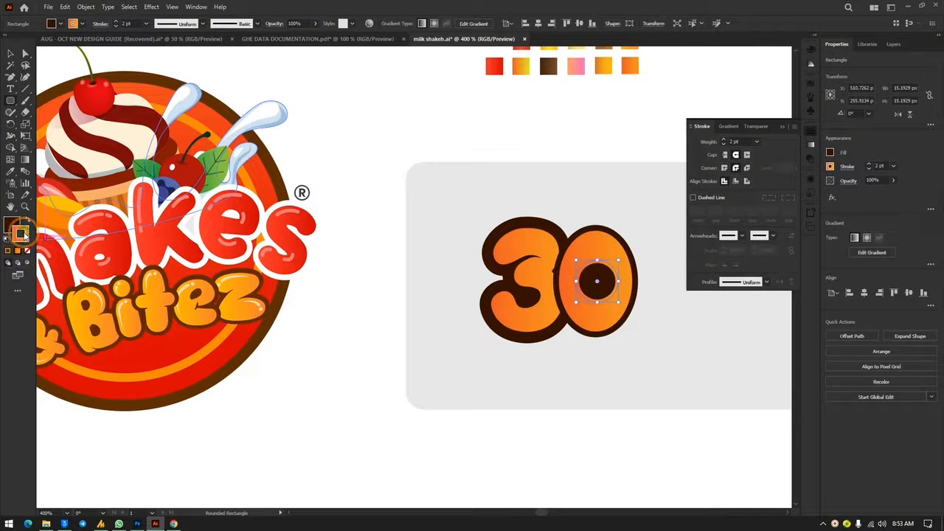
{"action": "key", "text": "Return"}
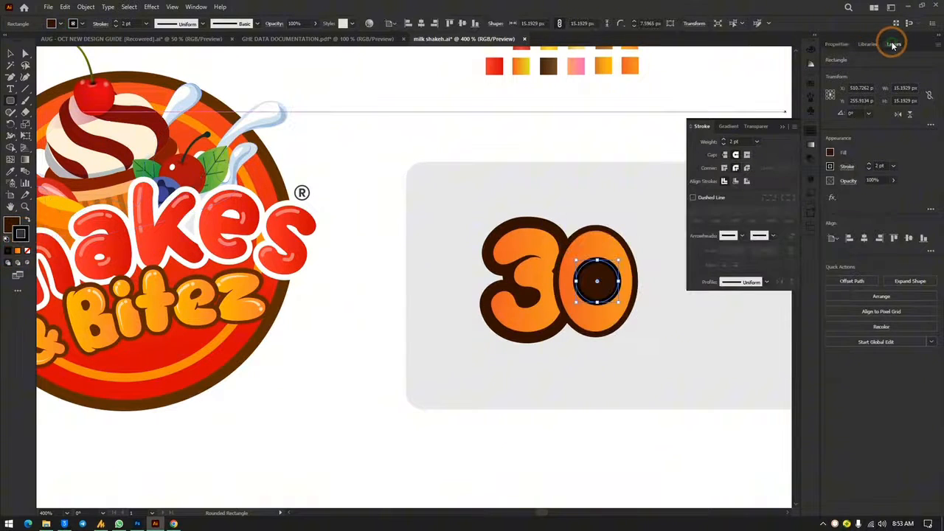
Move the dark round shape below the 3 group in the layer order to fill the 0's hole, and delete it
{"action": "left_click", "coordinate": [892, 44]}
{"action": "mouse_move", "coordinate": [898, 103]}
{"action": "left_mouse_down"}
{"action": "mouse_move", "coordinate": [899, 245]}
{"action": "mouse_move", "coordinate": [893, 102]}
{"action": "left_mouse_up"}
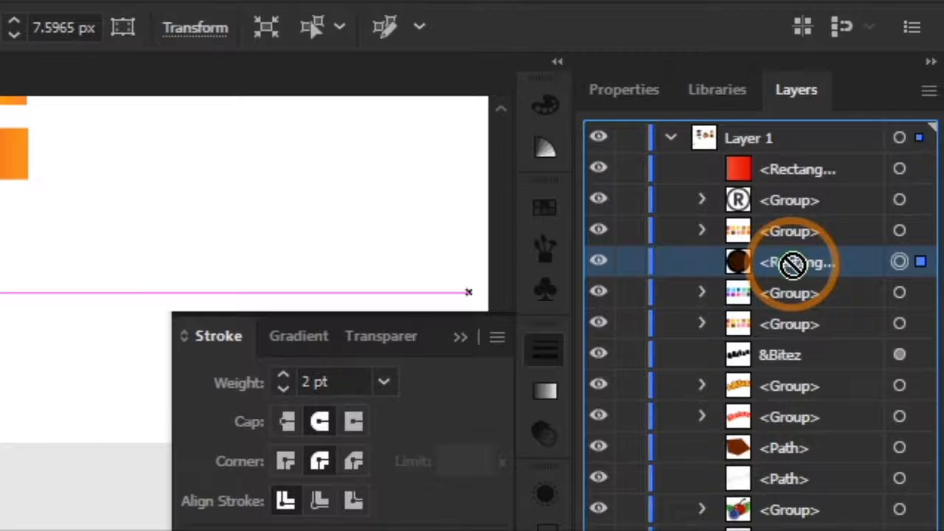
{"action": "mouse_move", "coordinate": [793, 266]}
{"action": "left_mouse_down"}
{"action": "mouse_move", "coordinate": [807, 341]}
{"action": "mouse_move", "coordinate": [810, 270]}
{"action": "left_mouse_up"}
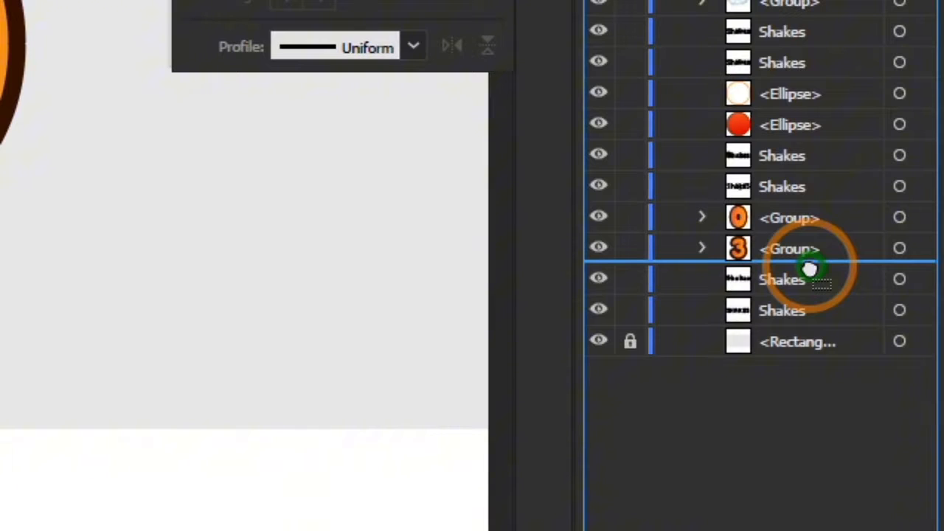
{"action": "left_click_drag", "start_coordinate": [809, 270], "coordinate": [809, 310]}
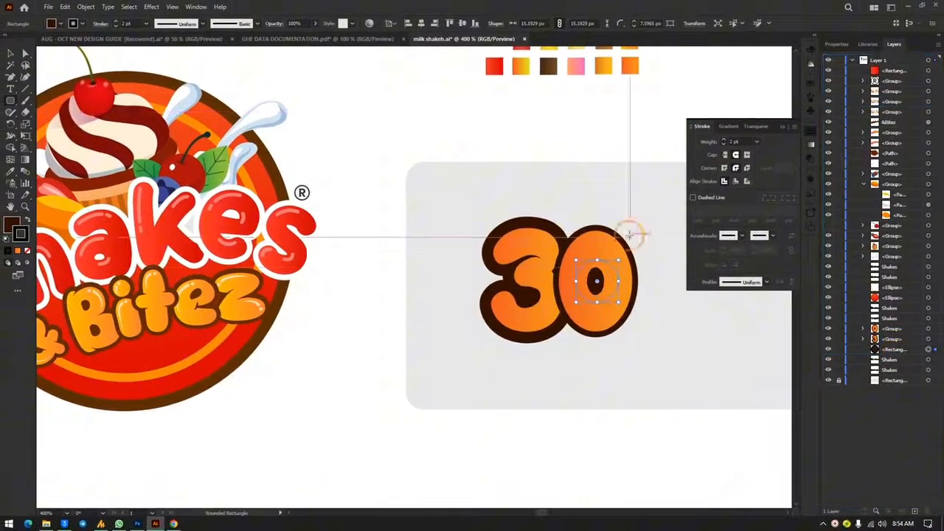
{"action": "left_click", "coordinate": [6, 53]}
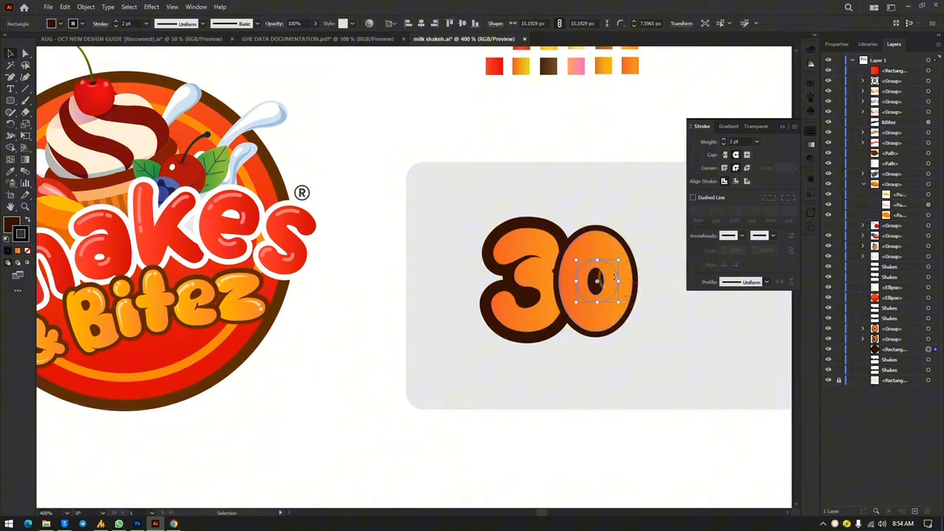
{"action": "key", "text": "Delete"}
Select the 0 and set its outside-aligned stroke weight to 4 pt
{"action": "left_click", "coordinate": [597, 242]}
{"action": "left_click", "coordinate": [746, 181]}
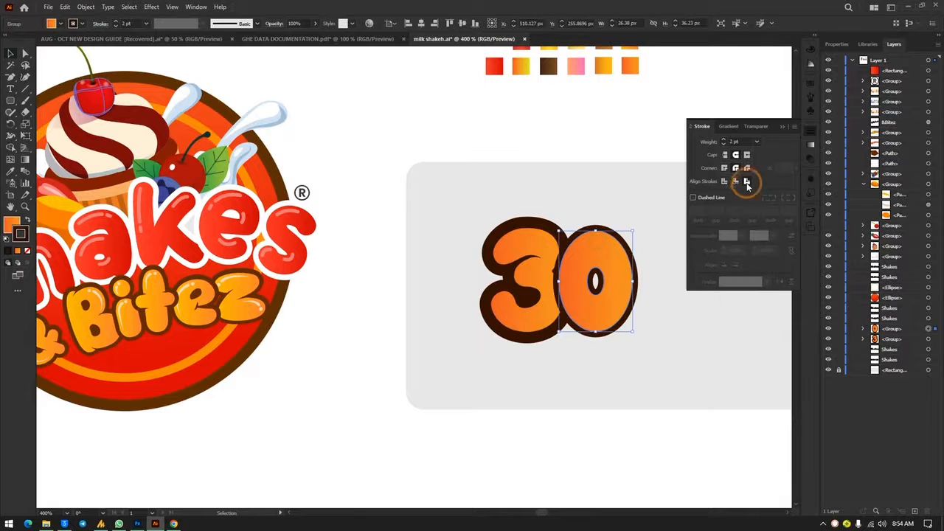
{"action": "left_click", "coordinate": [734, 141]}
{"action": "key", "text": "Up"}
{"action": "key", "text": "Up"}
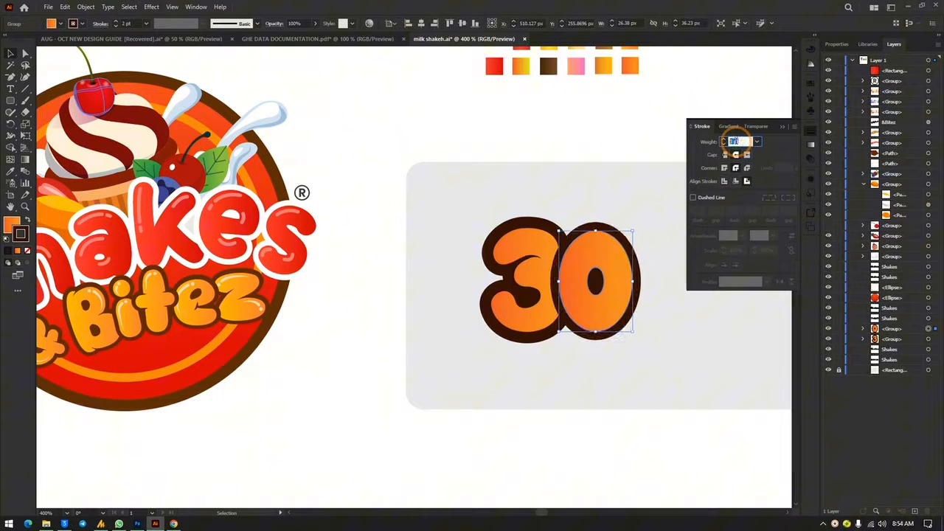
{"action": "left_click", "coordinate": [619, 193]}
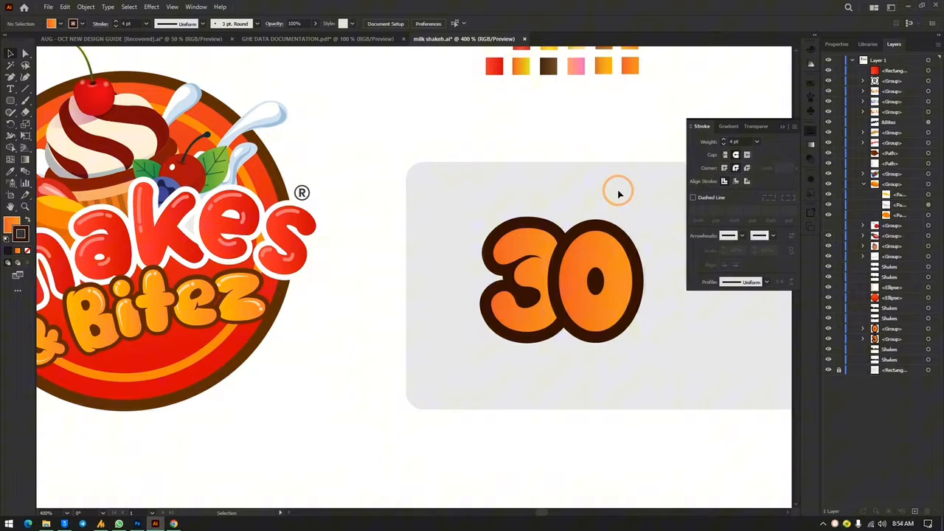
Select the 3 and the 0 together and check their shared stroke cap, corner and alignment settings
{"action": "left_click", "coordinate": [607, 249]}
{"action": "left_click", "coordinate": [632, 165]}
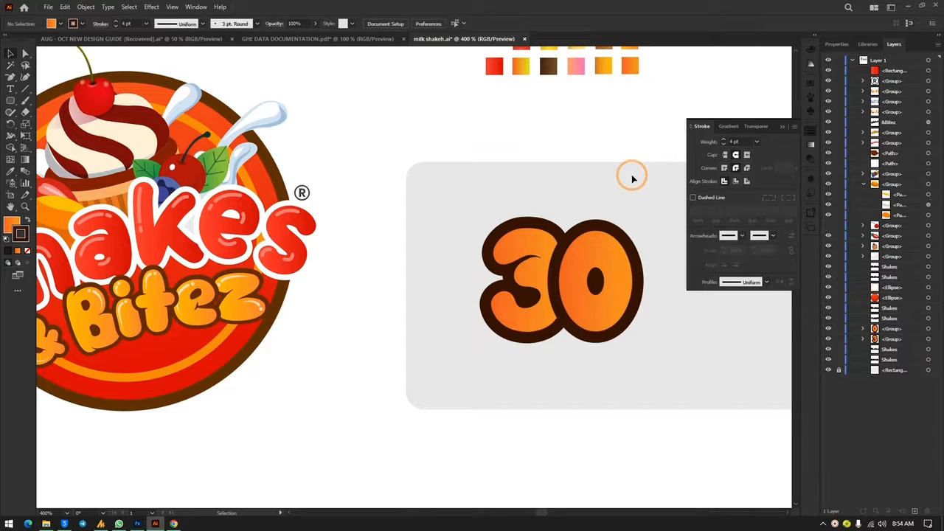
{"action": "left_click_drag", "start_coordinate": [437, 177], "coordinate": [693, 388]}
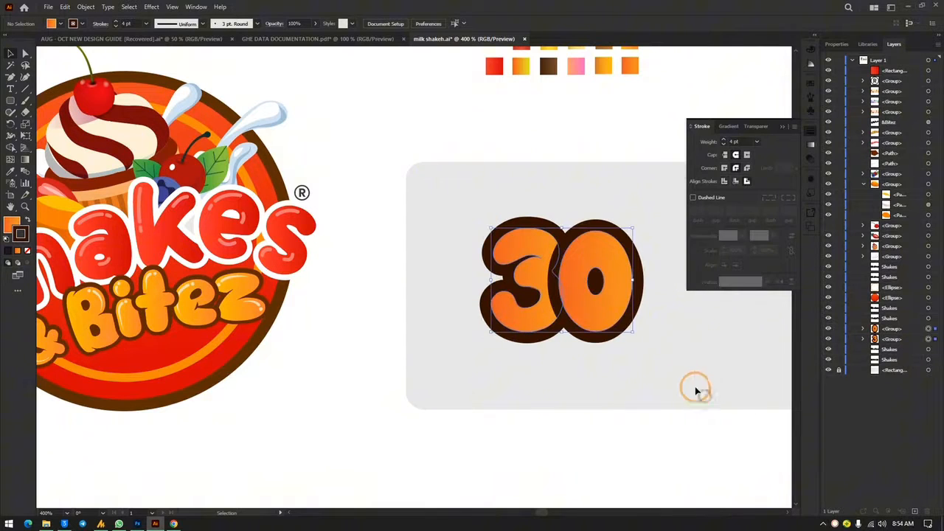
{"action": "left_click", "coordinate": [735, 156]}
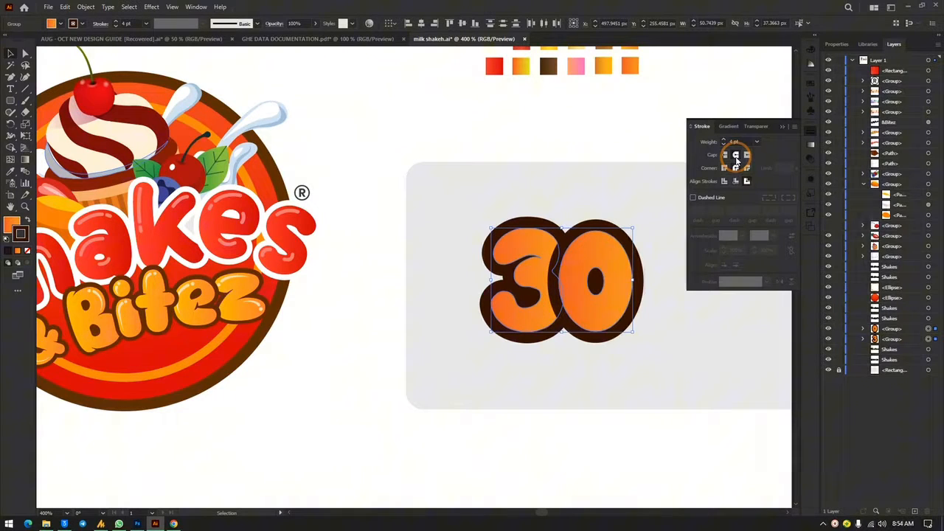
{"action": "left_click", "coordinate": [786, 122]}
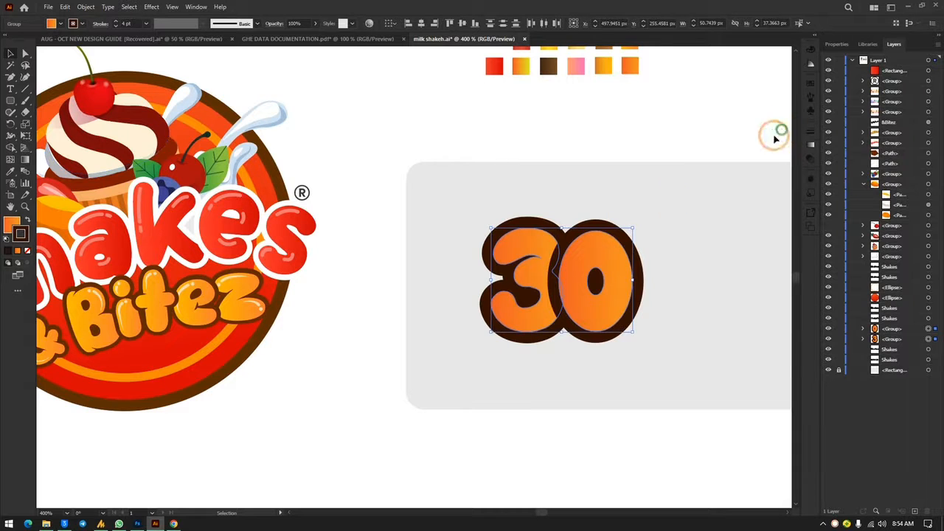
{"action": "left_click", "coordinate": [661, 245]}
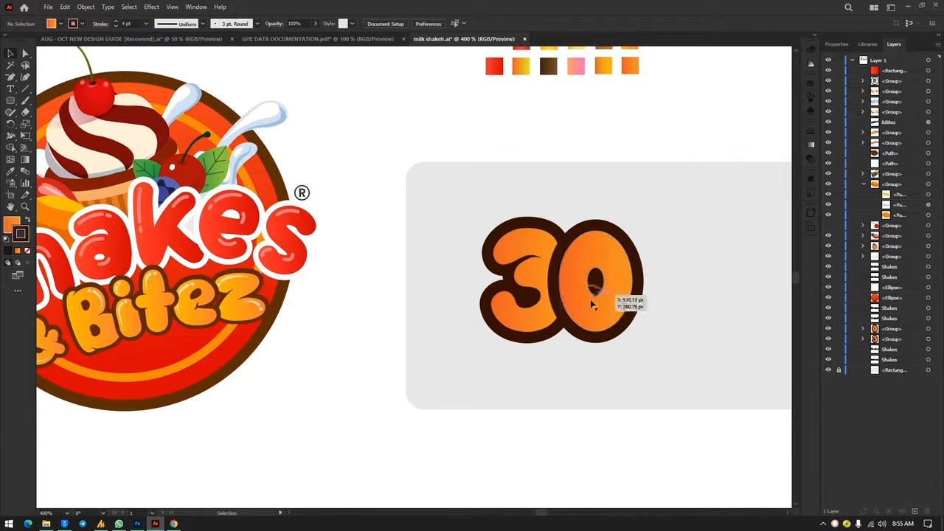
Draw a horizontal line about 10 px long above the 0 with the Line Segment tool
{"action": "scroll", "coordinate": [587, 302], "scroll_direction": "up", "scroll_amount": 5}
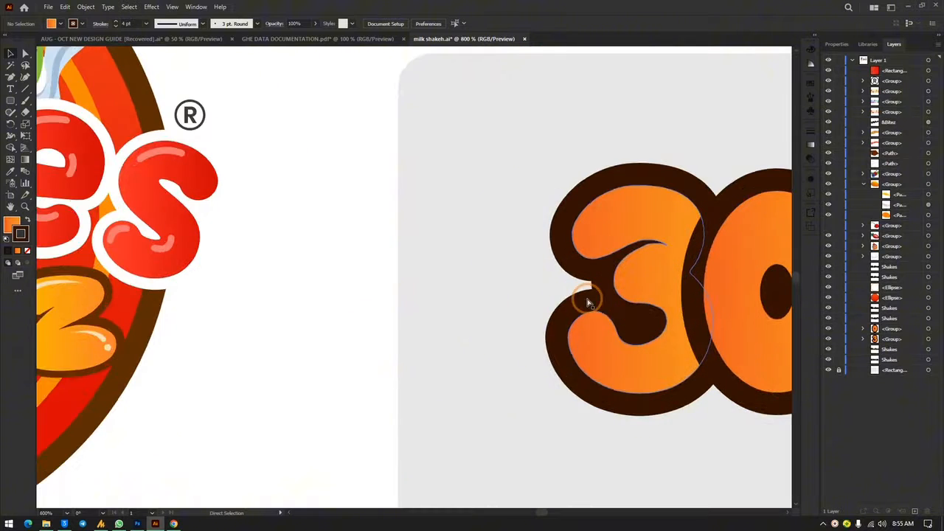
{"action": "scroll", "coordinate": [588, 300], "scroll_direction": "right", "scroll_amount": 2}
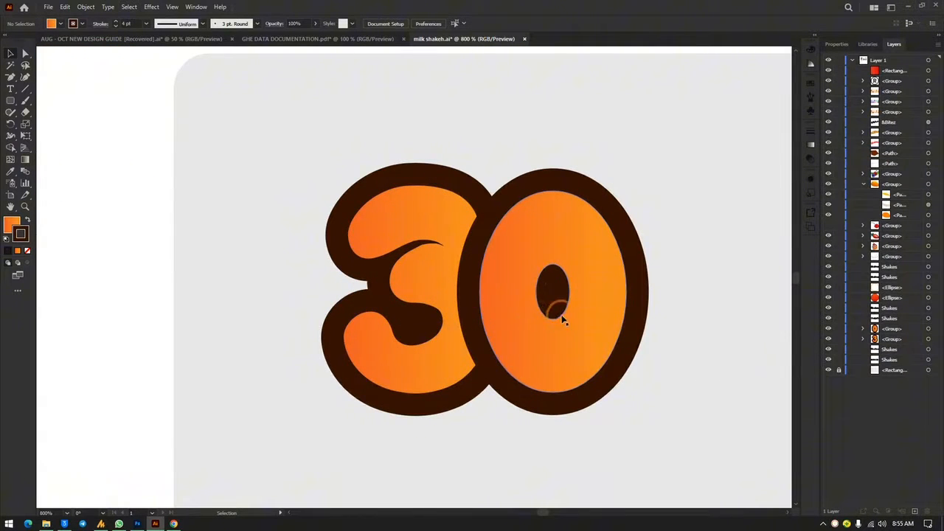
{"action": "left_click", "coordinate": [25, 88]}
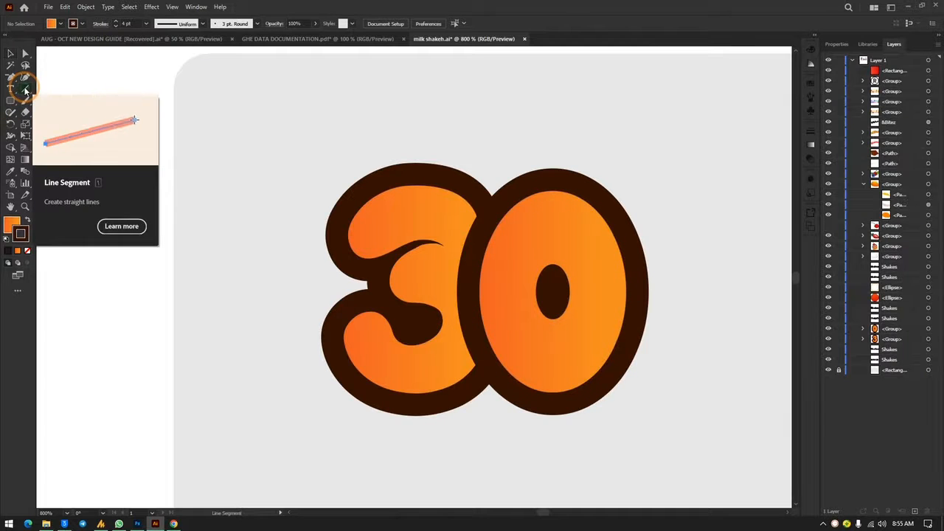
{"action": "left_click_drag", "start_coordinate": [512, 120], "coordinate": [574, 125]}
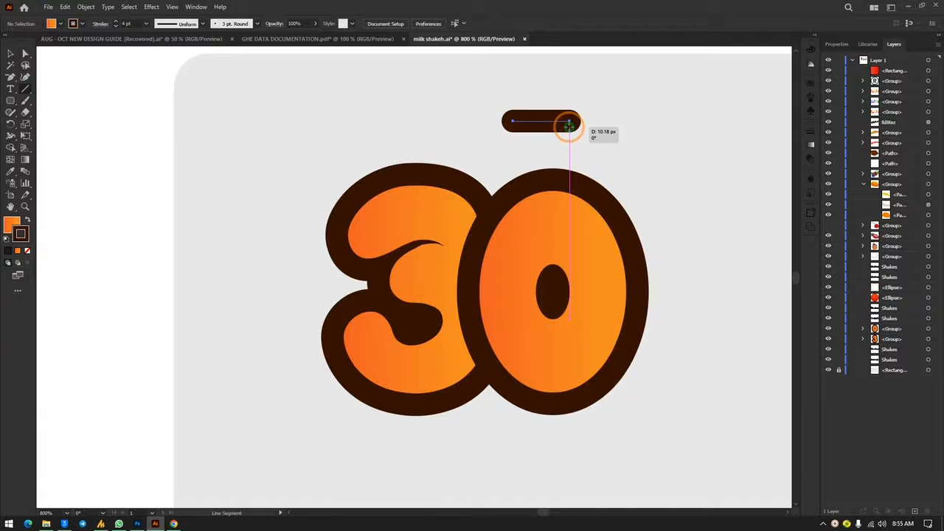
{"action": "left_click_drag", "start_coordinate": [569, 126], "coordinate": [568, 124]}
Give the line above the 0 a butt cap and the tapered Width Profile 1
{"action": "left_click", "coordinate": [806, 133]}
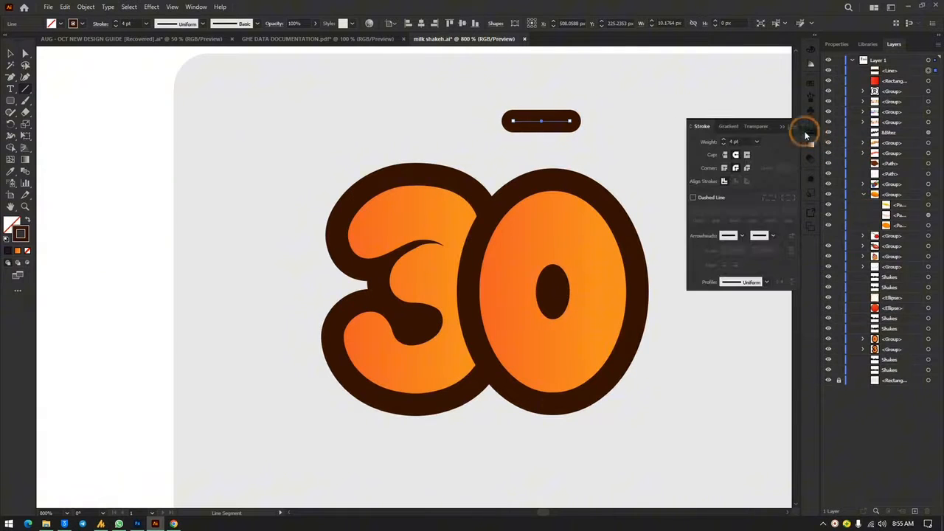
{"action": "left_click", "coordinate": [725, 155]}
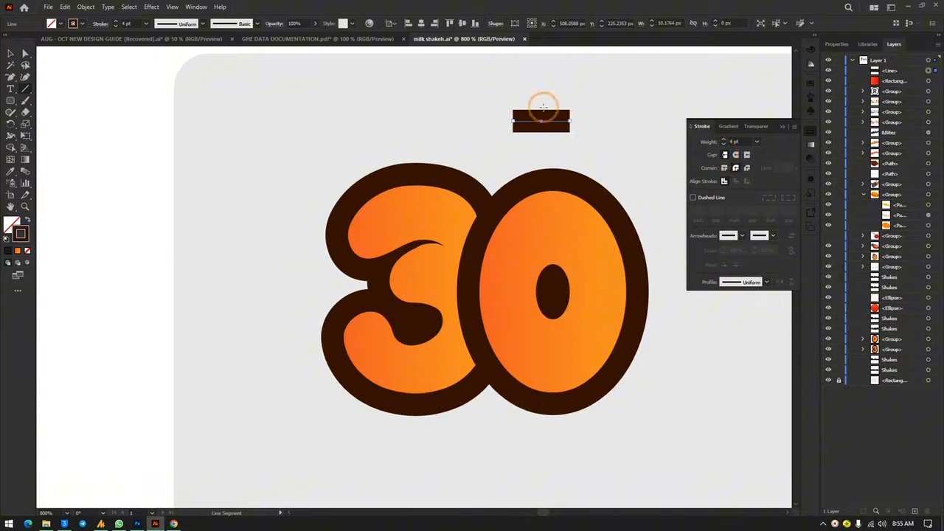
{"action": "left_click", "coordinate": [767, 283]}
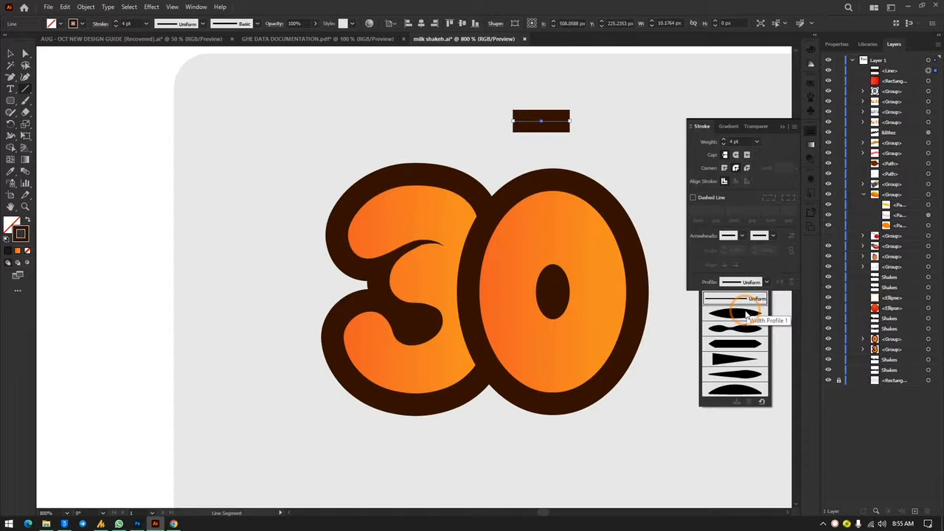
{"action": "left_click", "coordinate": [749, 314]}
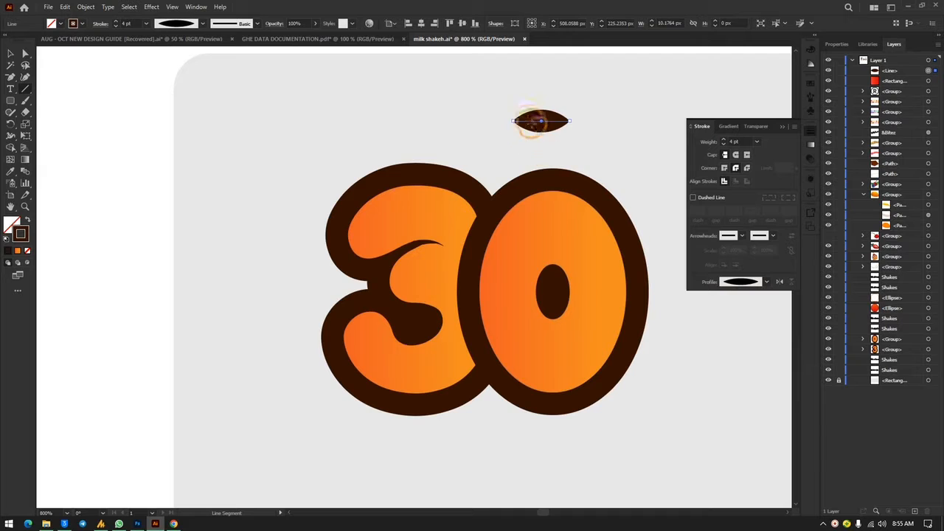
Bend the tapered line's middle downward with the Curvature tool and move it onto the bottom of the 0's hole
{"action": "left_click", "coordinate": [25, 77]}
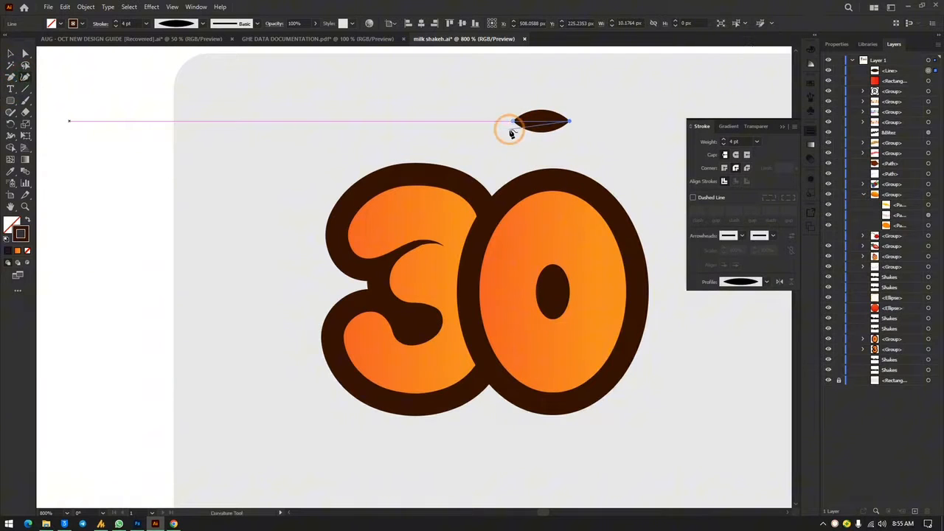
{"action": "left_click_drag", "start_coordinate": [539, 120], "coordinate": [540, 127]}
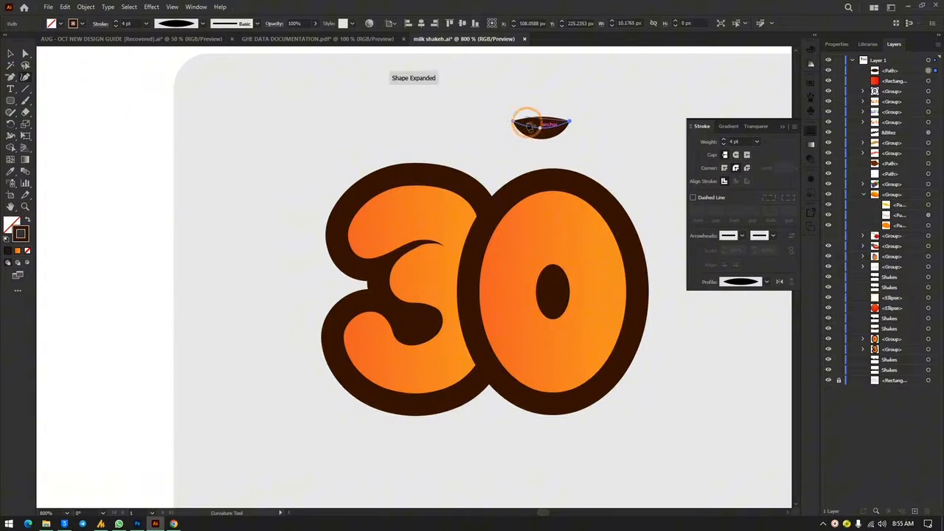
{"action": "left_click", "coordinate": [14, 63]}
{"action": "left_click", "coordinate": [369, 120]}
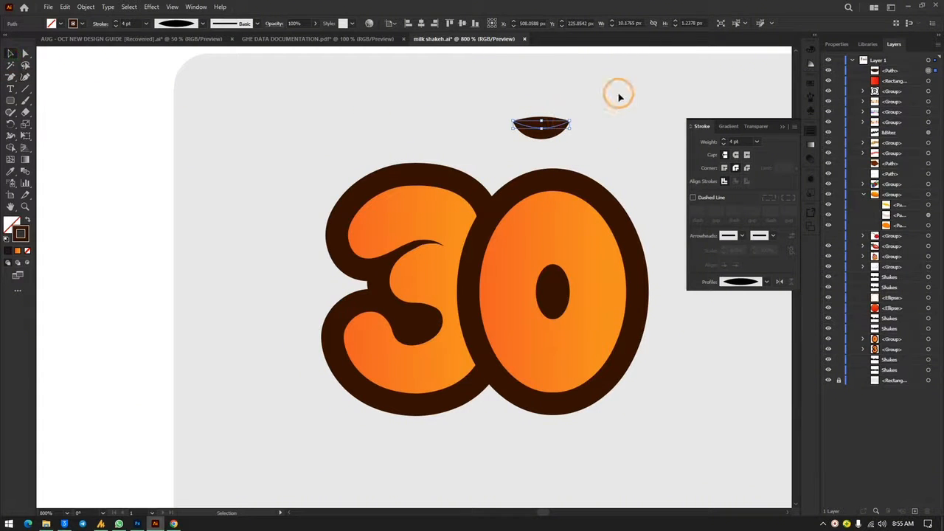
{"action": "mouse_move", "coordinate": [544, 132]}
{"action": "left_mouse_down"}
{"action": "mouse_move", "coordinate": [565, 274]}
{"action": "mouse_move", "coordinate": [553, 313]}
{"action": "left_mouse_up"}
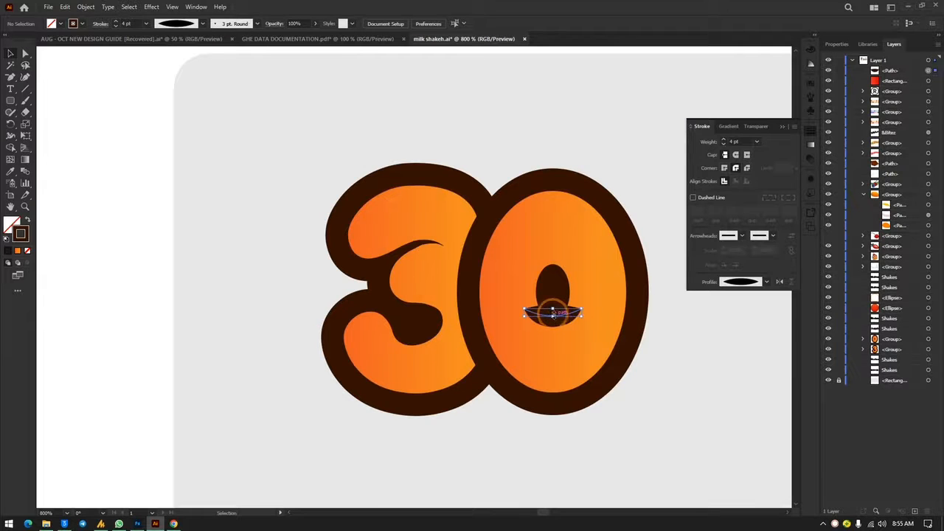
Set the stroke weight of the curved line under the 0's hole to 1.5 pt
{"action": "left_click", "coordinate": [734, 141]}
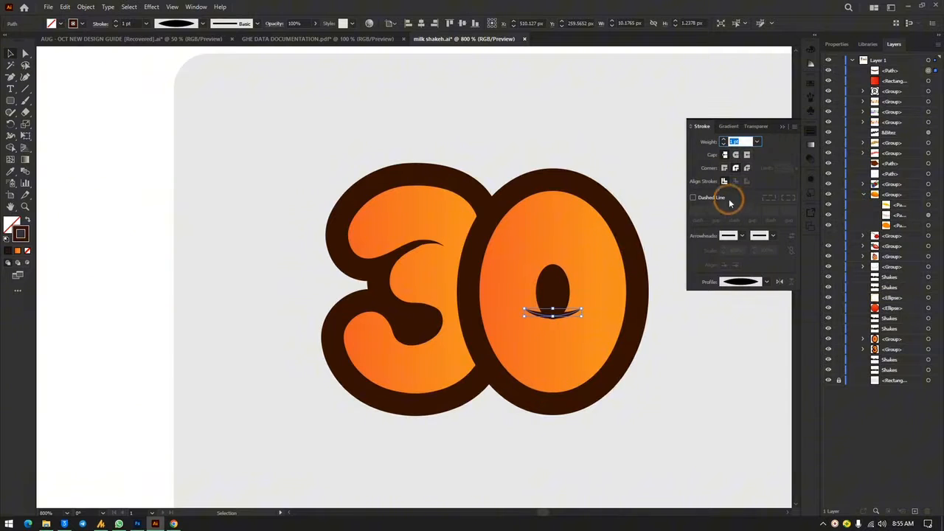
{"action": "left_click", "coordinate": [725, 168]}
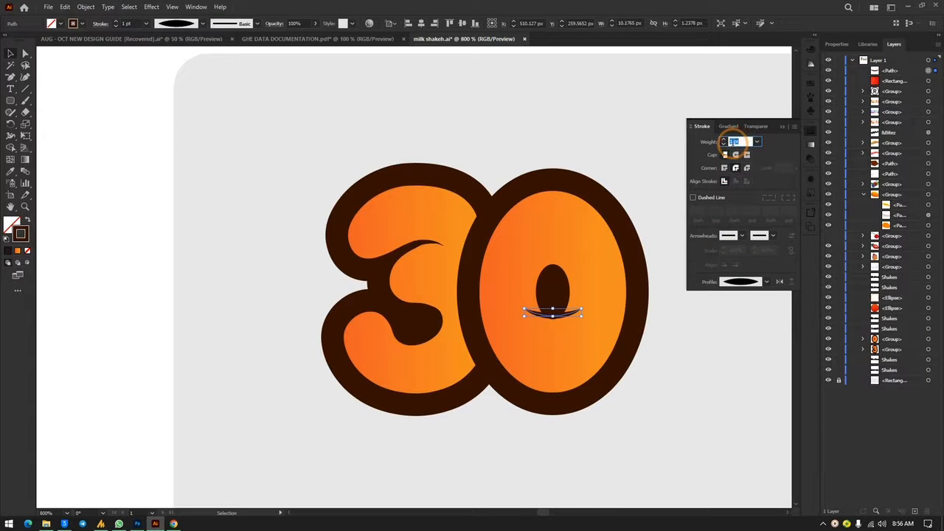
{"action": "left_click", "coordinate": [747, 182]}
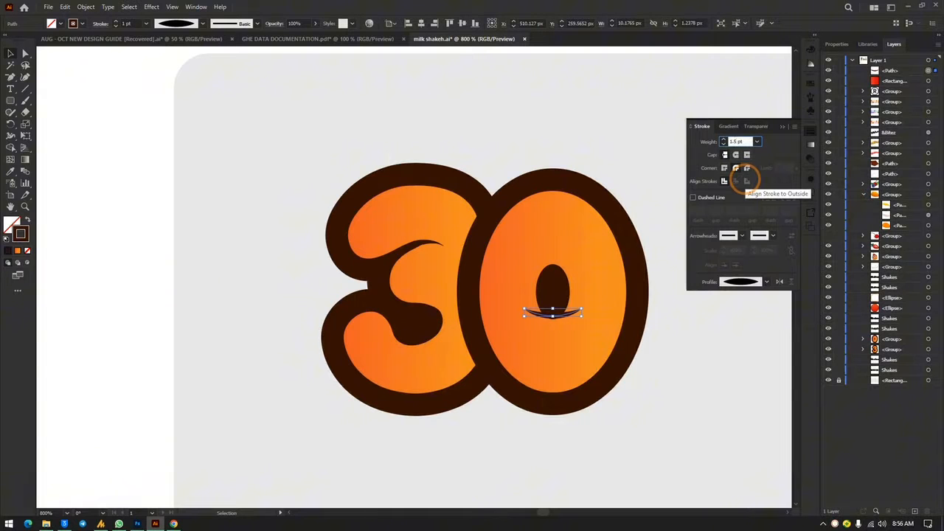
{"action": "key", "text": "Return"}
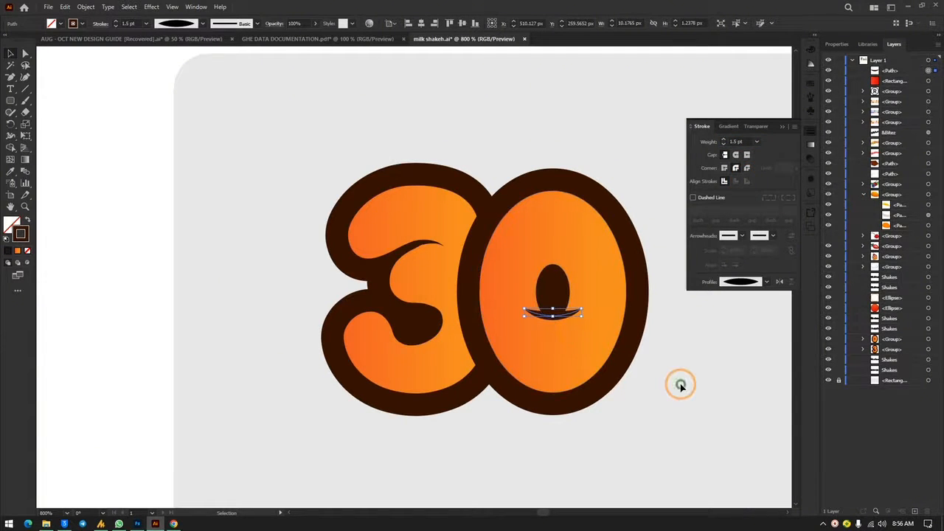
{"action": "left_click", "coordinate": [680, 385]}
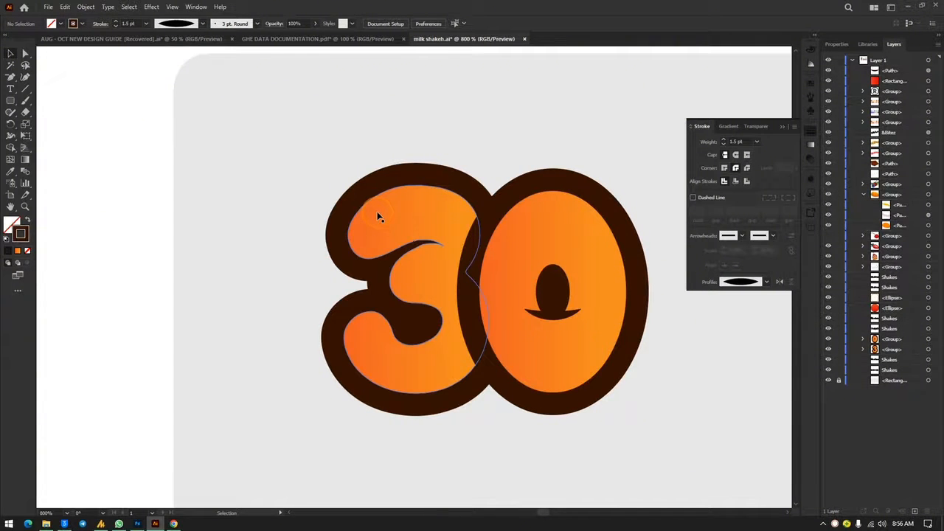
Draw a circle about 2 px wide, filled dark brown without a stroke, and place it on the 3's upper-left curve
{"action": "left_click_drag", "start_coordinate": [10, 101], "coordinate": [40, 124]}
{"action": "left_click_drag", "start_coordinate": [295, 124], "coordinate": [300, 130]}
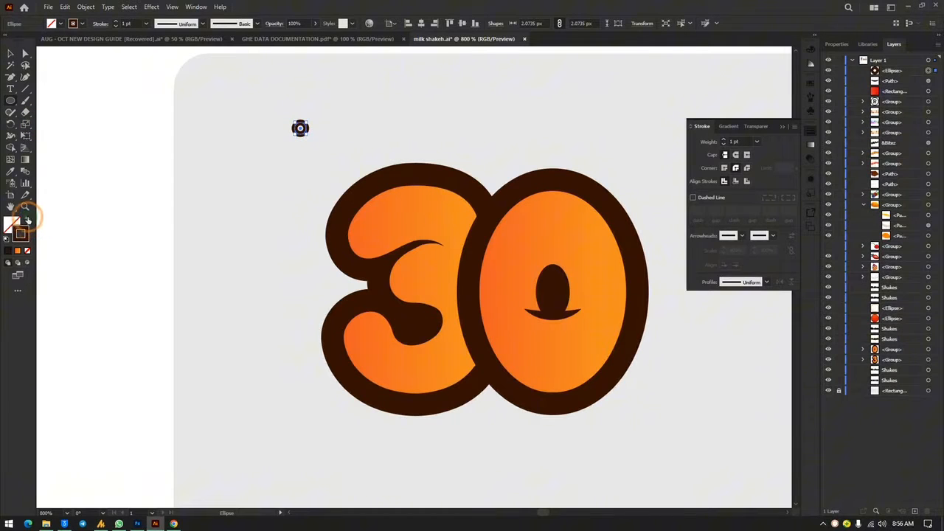
{"action": "left_click", "coordinate": [28, 220]}
{"action": "left_click", "coordinate": [10, 53]}
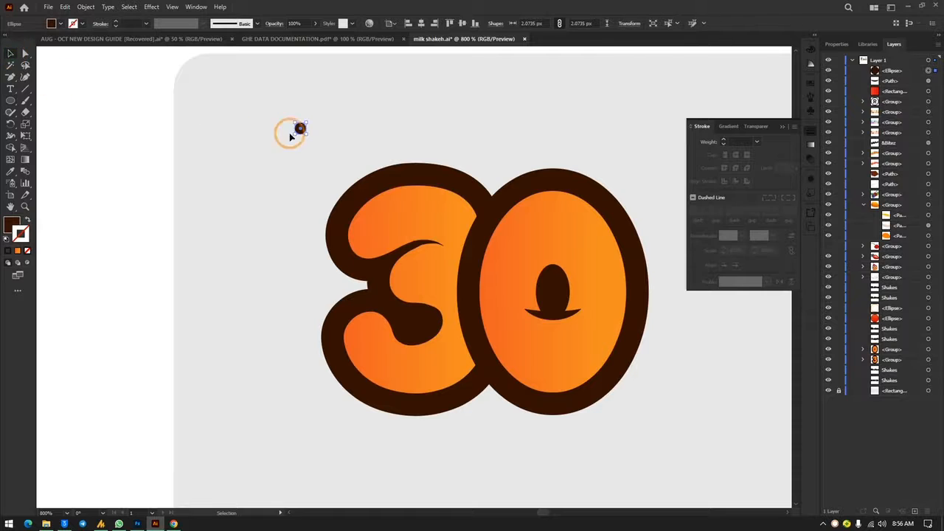
{"action": "left_click_drag", "start_coordinate": [299, 129], "coordinate": [381, 209]}
Draw a horizontal line about 16 px long above the 3 with a 1 pt dark brown stroke and round caps
{"action": "left_click", "coordinate": [25, 89]}
{"action": "mouse_move", "coordinate": [354, 96]}
{"action": "left_mouse_down"}
{"action": "mouse_move", "coordinate": [458, 95]}
{"action": "mouse_move", "coordinate": [443, 96]}
{"action": "left_mouse_up"}
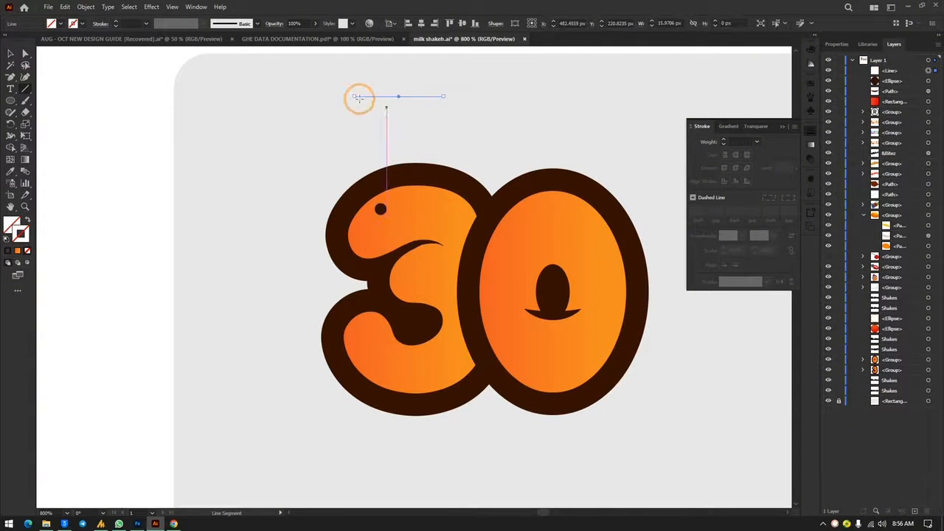
{"action": "left_click", "coordinate": [737, 143]}
{"action": "scroll", "coordinate": [734, 140], "scroll_direction": "up", "scroll_amount": 5}
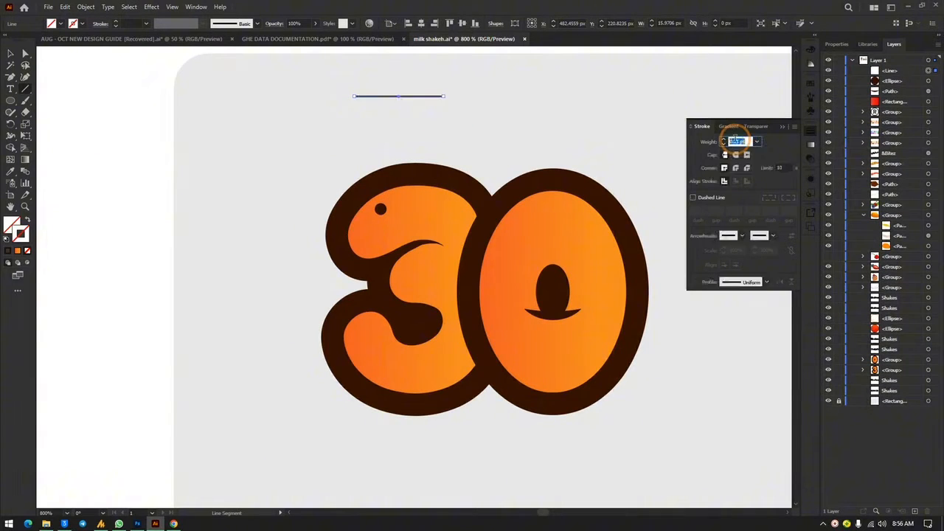
{"action": "key", "text": "Down"}
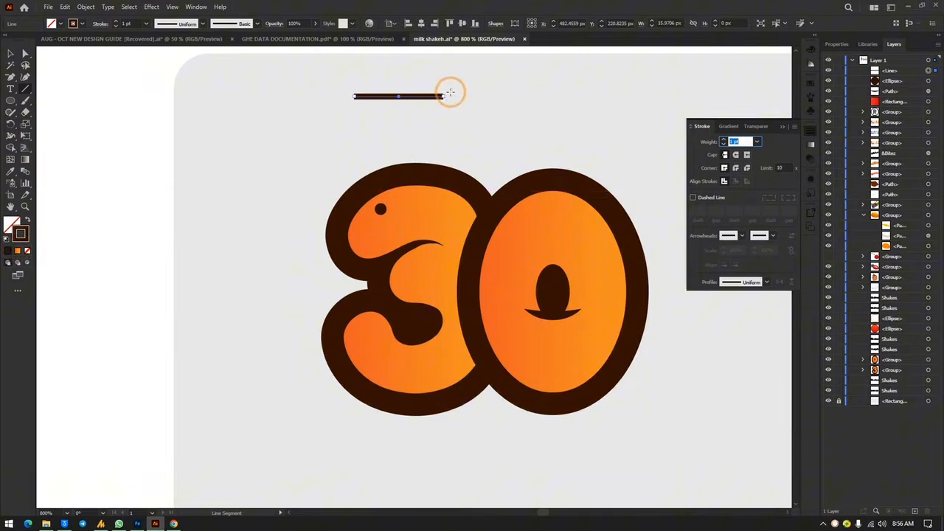
{"action": "left_click", "coordinate": [735, 156]}
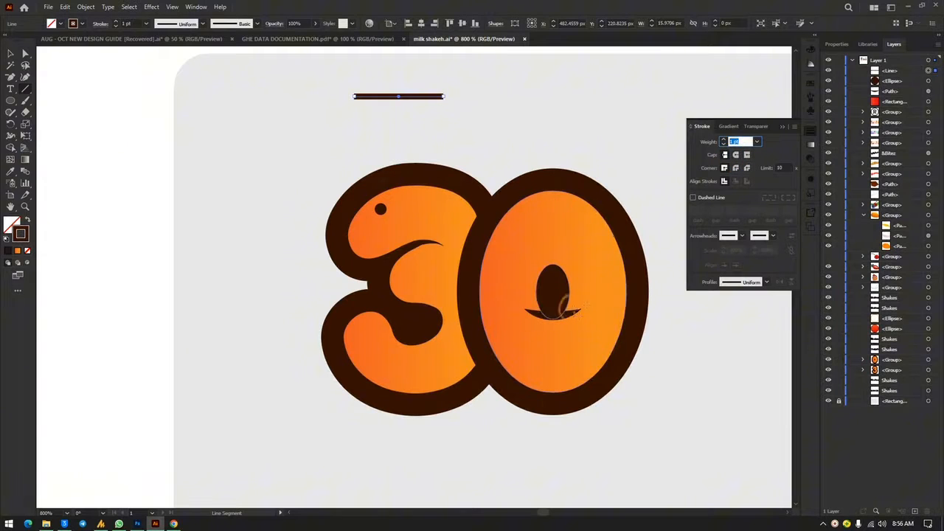
{"action": "left_click", "coordinate": [735, 155]}
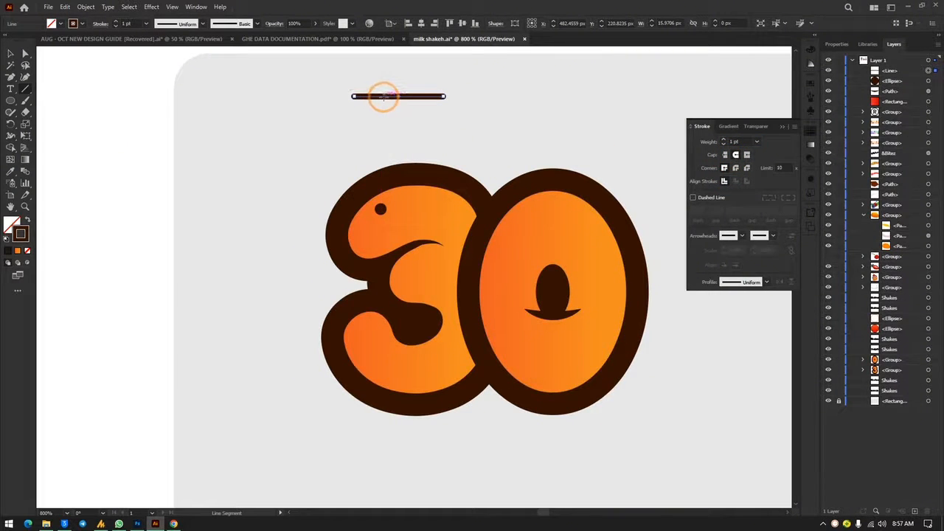
Shorten the round-capped line to about 11 px and place it beside the dot in the 3's upper curve
{"action": "left_click_drag", "start_coordinate": [445, 97], "coordinate": [432, 207]}
{"action": "left_click", "coordinate": [10, 53]}
{"action": "left_click", "coordinate": [279, 120]}
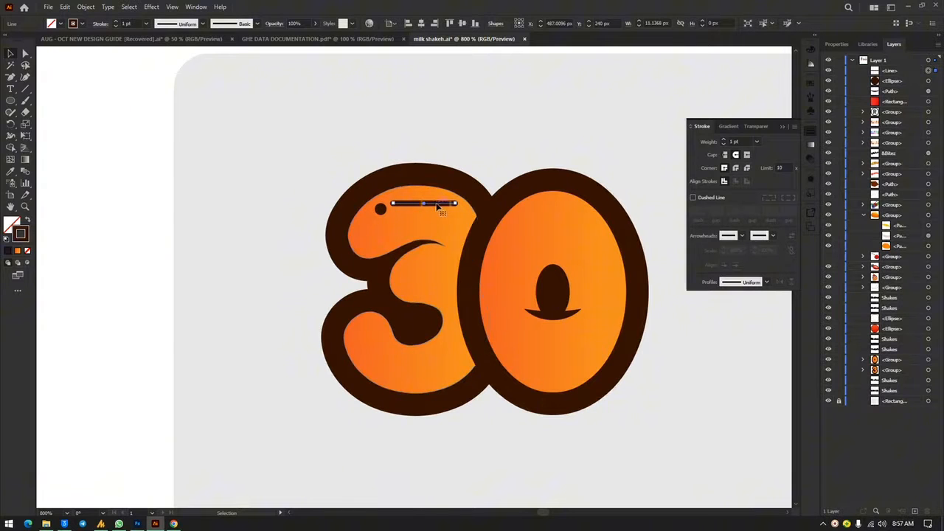
Set the stroke weight of the line in the 3's upper curve to 1.5 pt
{"action": "left_click", "coordinate": [381, 210]}
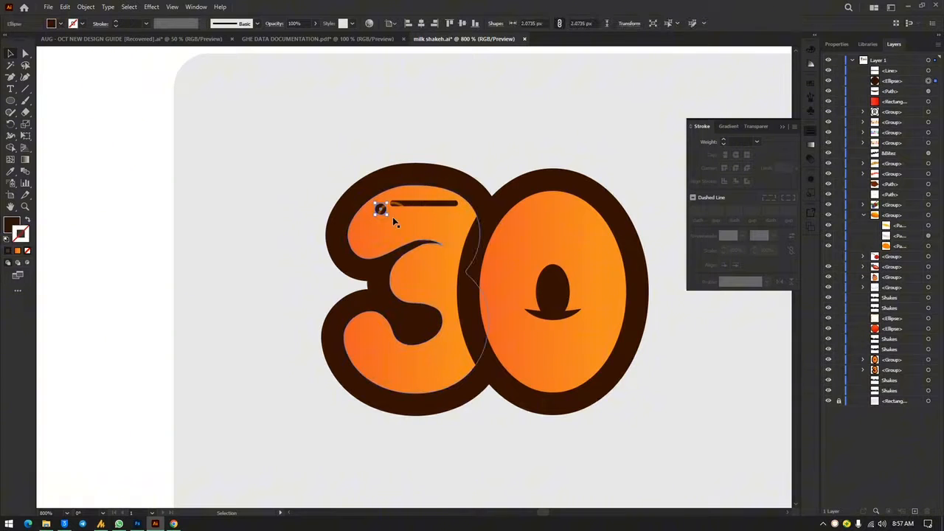
{"action": "left_click", "coordinate": [415, 204]}
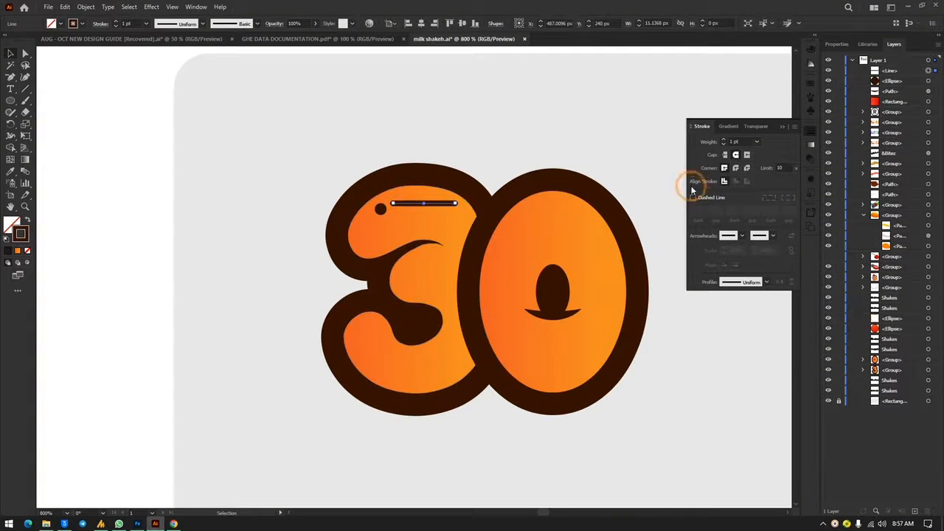
{"action": "left_click", "coordinate": [743, 139]}
{"action": "type", "text": "2"}
{"action": "key", "text": "Return"}
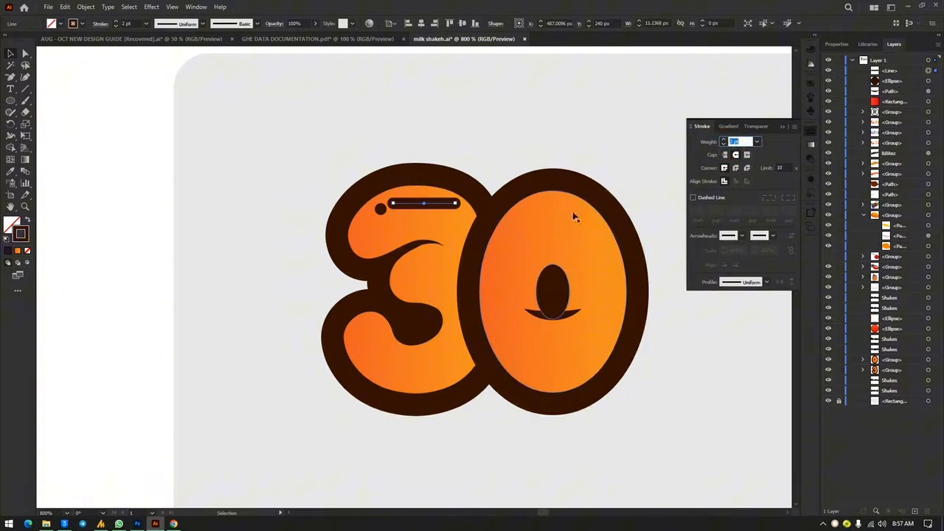
{"action": "left_click", "coordinate": [724, 145]}
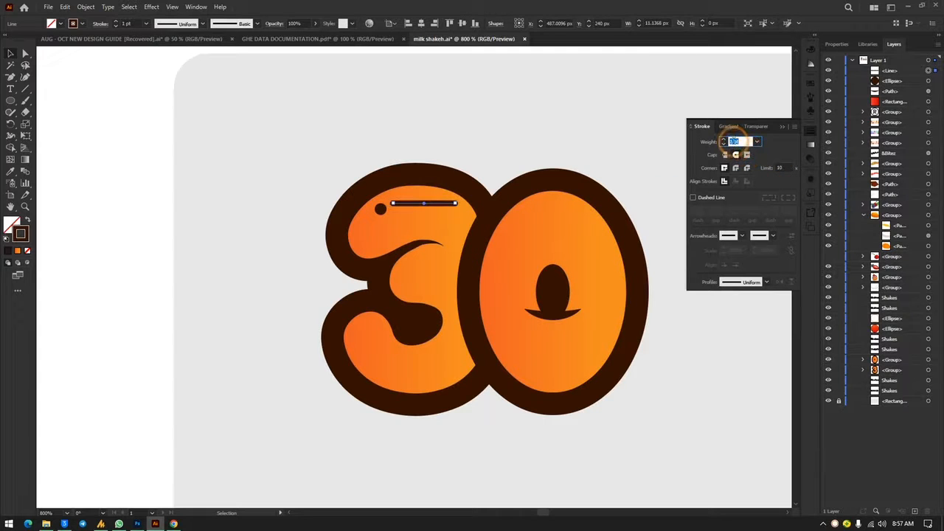
{"action": "left_click", "coordinate": [794, 162]}
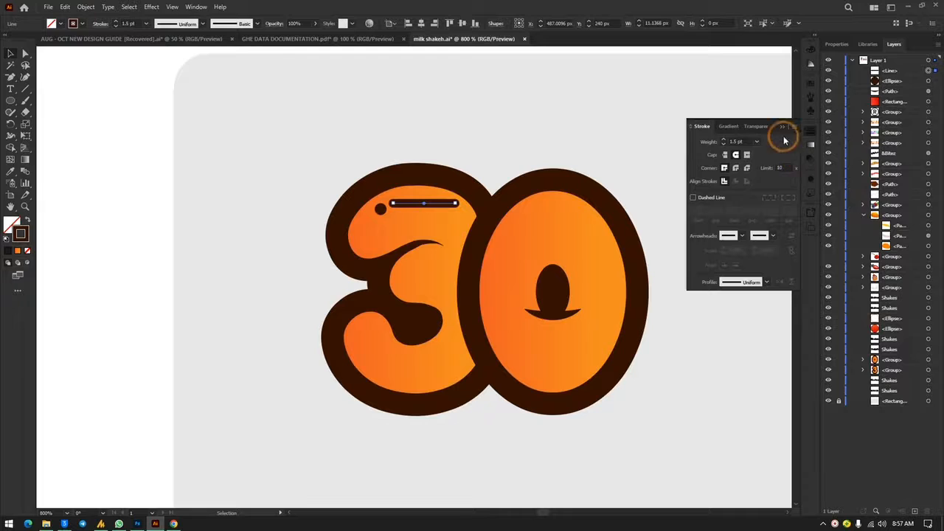
Bend the line in the 3's upper curve upward into a shallow arc about 1.4 px high using the Curvature tool
{"action": "left_click", "coordinate": [25, 76]}
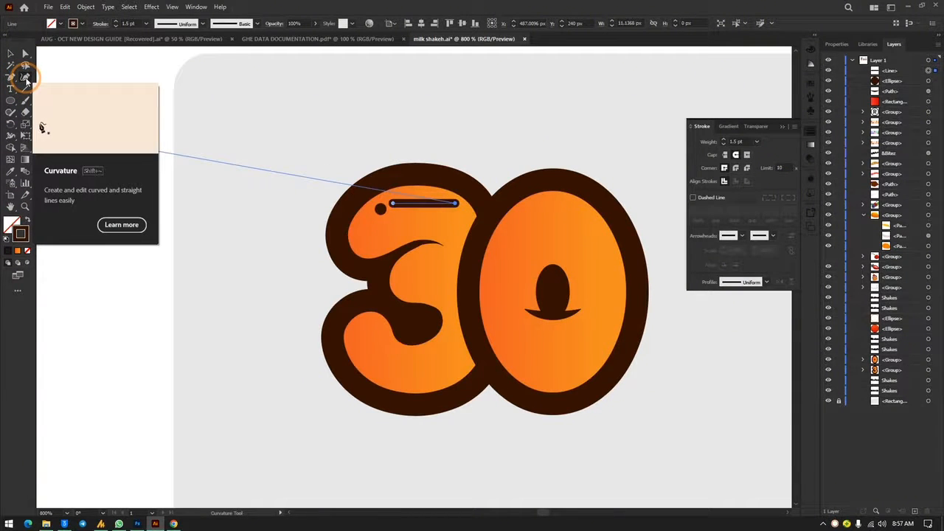
{"action": "left_click_drag", "start_coordinate": [425, 204], "coordinate": [420, 197]}
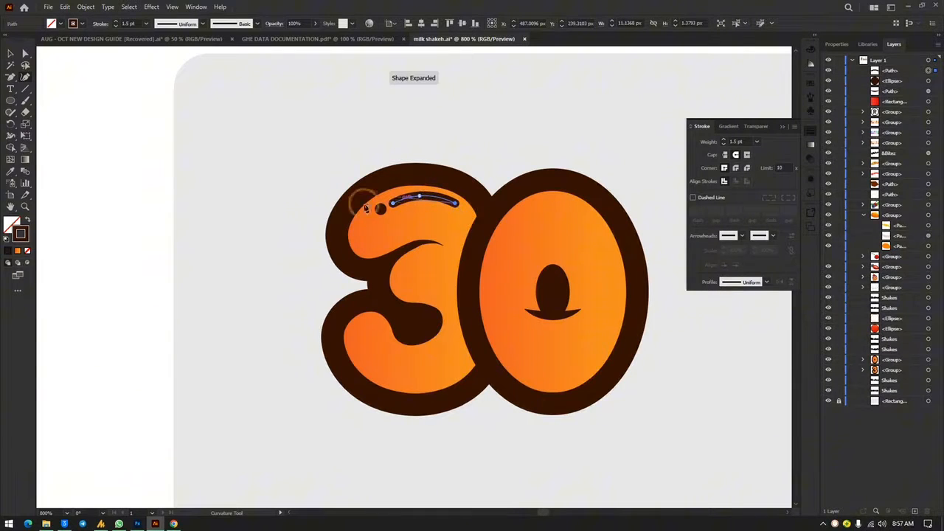
{"action": "left_click", "coordinate": [12, 55]}
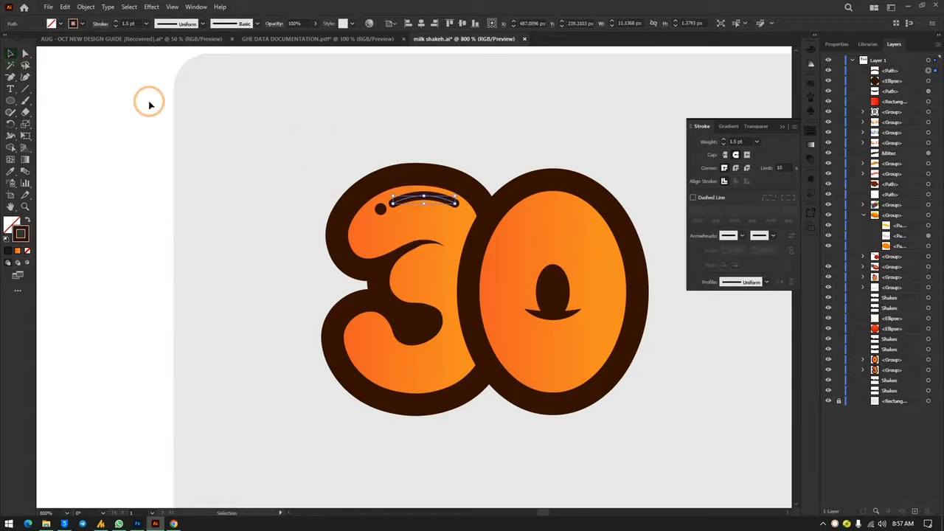
{"action": "left_click", "coordinate": [574, 112]}
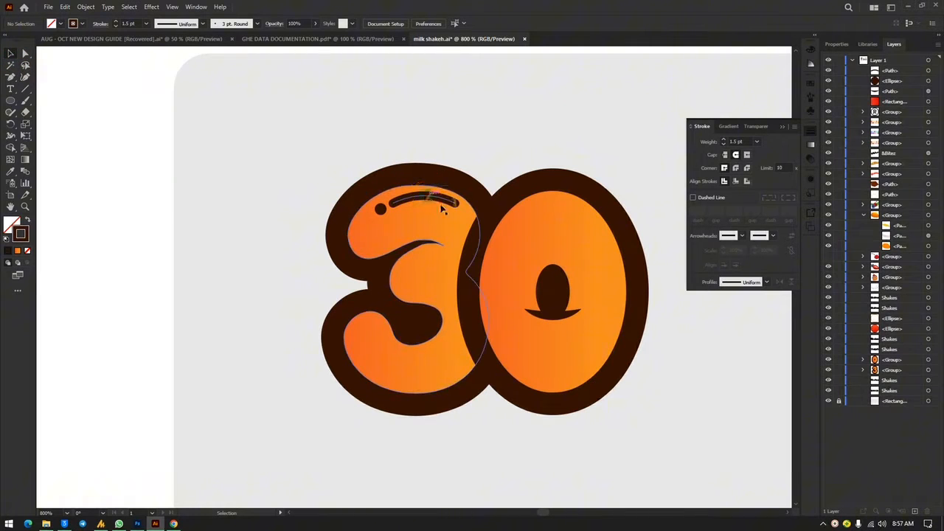
Shorten the arc in the 3's upper curve to about 9 px wide
{"action": "left_click", "coordinate": [468, 223]}
{"action": "key", "text": "ctrl+plus"}
{"action": "key", "text": "ctrl+plus"}
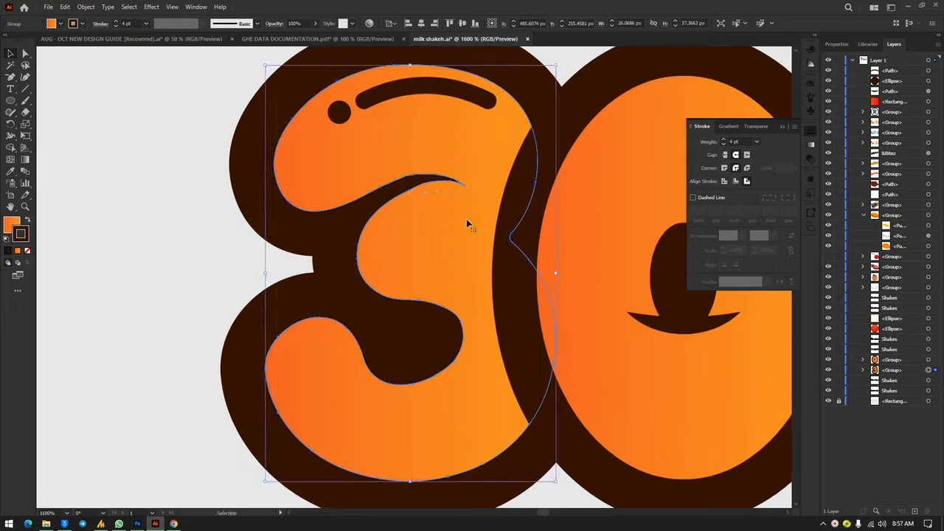
{"action": "scroll", "coordinate": [399, 212], "scroll_direction": "up", "scroll_amount": 3}
{"action": "scroll", "coordinate": [398, 211], "scroll_direction": "up", "scroll_amount": 3}
{"action": "left_click", "coordinate": [422, 266]}
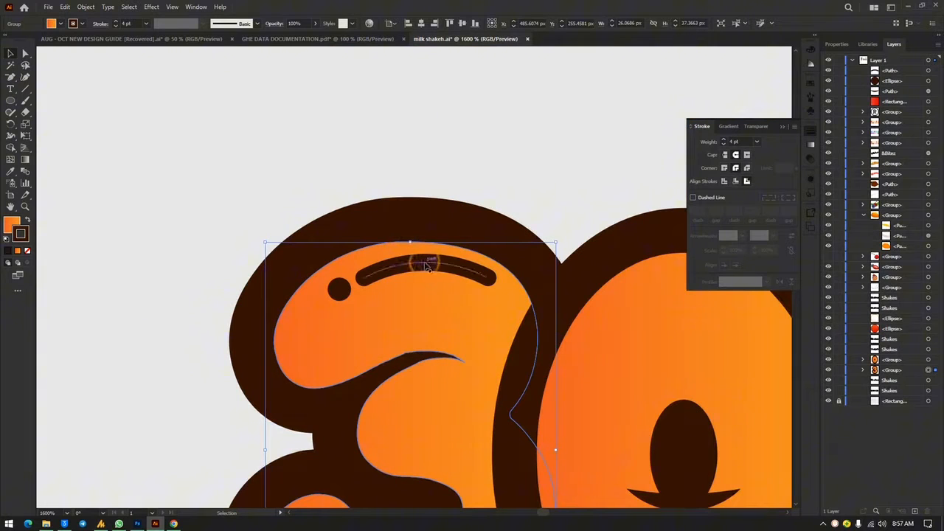
{"action": "left_click_drag", "start_coordinate": [487, 273], "coordinate": [427, 271]}
Shrink the dot beside the 3's upper arc to about 1.8 px wide
{"action": "left_click", "coordinate": [340, 289]}
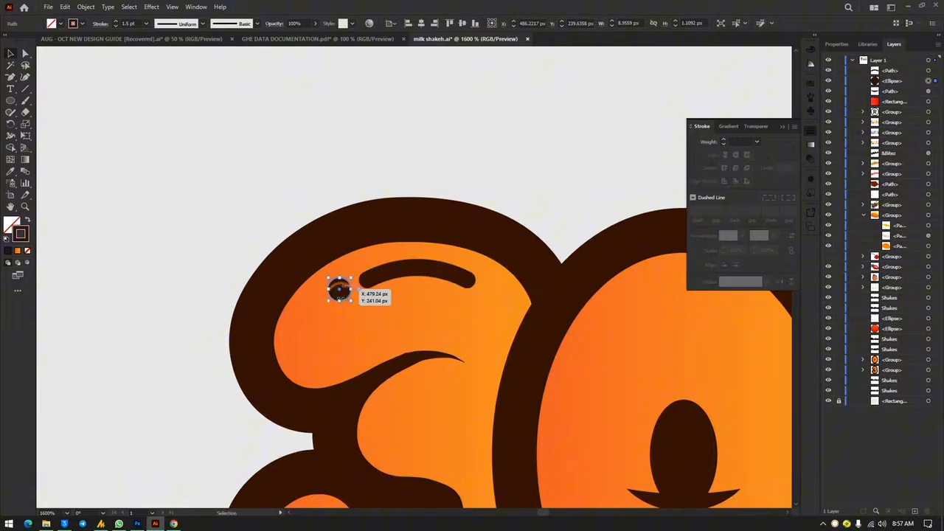
{"action": "left_click_drag", "start_coordinate": [328, 291], "coordinate": [341, 289]}
{"action": "left_click", "coordinate": [338, 174]}
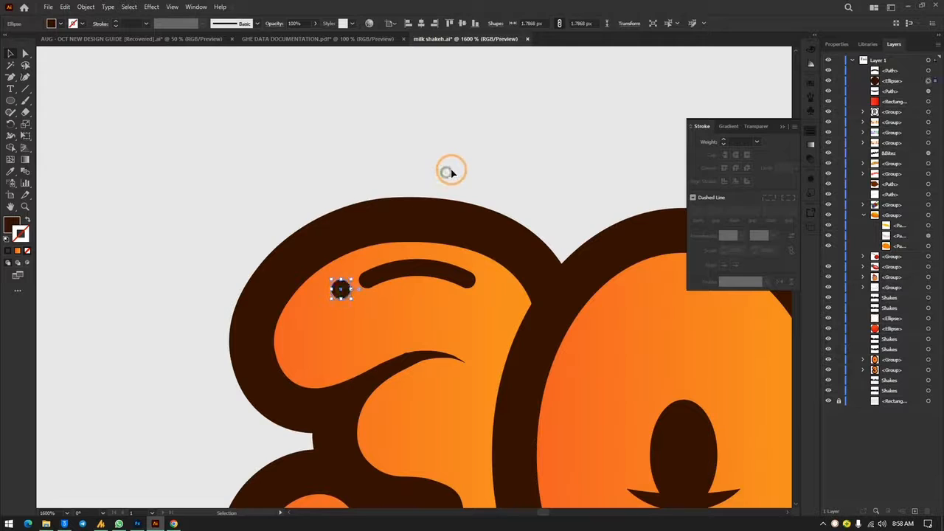
{"action": "left_click", "coordinate": [492, 178]}
Copy the upper arc into the 3's middle curve, shortened and rotated to follow the inner edge, about 3.7 by 2.4 px
{"action": "key", "text": "ctrl+minus"}
{"action": "key", "text": "ctrl+minus"}
{"action": "key", "text": "ctrl+minus"}
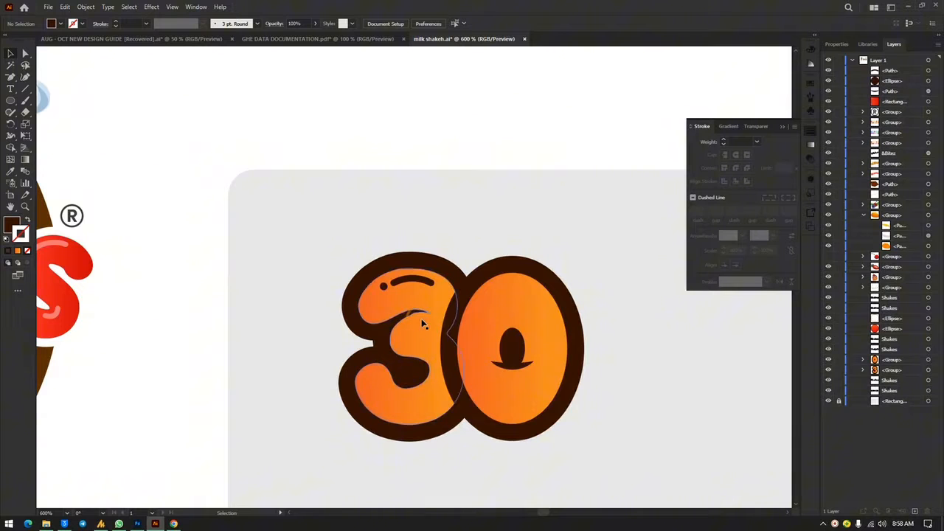
{"action": "scroll", "coordinate": [408, 328], "scroll_direction": "up", "scroll_amount": 3}
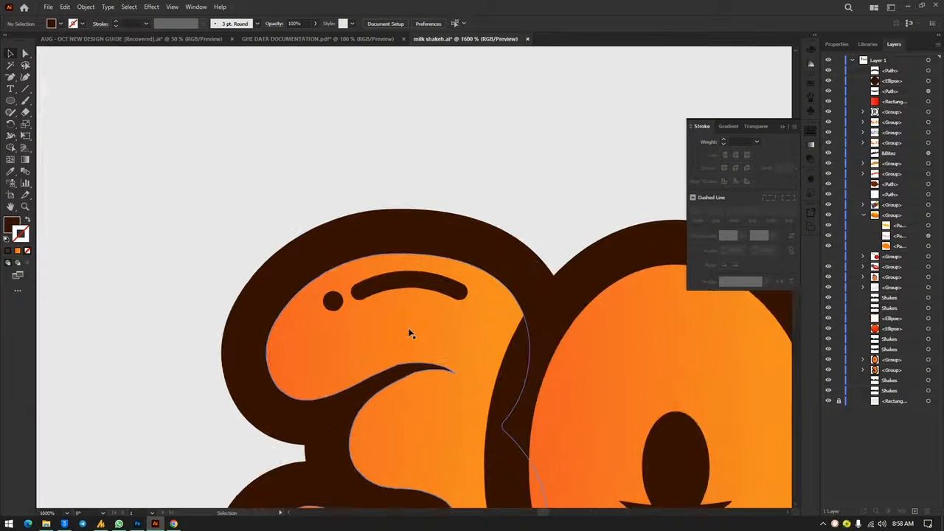
{"action": "scroll", "coordinate": [414, 313], "scroll_direction": "down", "scroll_amount": 1}
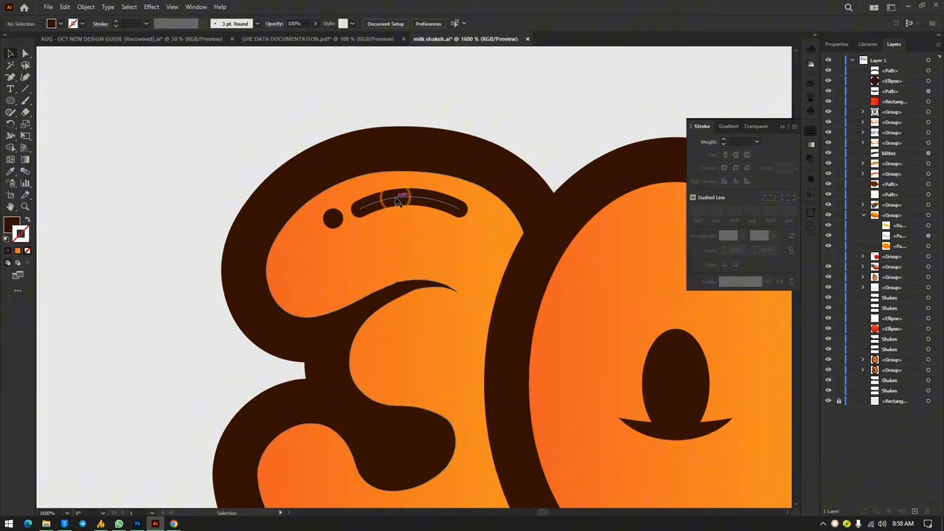
{"action": "mouse_move", "coordinate": [398, 201]}
{"action": "left_mouse_down"}
{"action": "mouse_move", "coordinate": [413, 202]}
{"action": "mouse_move", "coordinate": [418, 333]}
{"action": "left_mouse_up"}
{"action": "mouse_move", "coordinate": [479, 337]}
{"action": "left_mouse_down"}
{"action": "mouse_move", "coordinate": [447, 339]}
{"action": "mouse_move", "coordinate": [444, 322]}
{"action": "left_mouse_up"}
{"action": "mouse_move", "coordinate": [444, 323]}
{"action": "left_mouse_down"}
{"action": "mouse_move", "coordinate": [421, 264]}
{"action": "mouse_move", "coordinate": [400, 272]}
{"action": "mouse_move", "coordinate": [375, 265]}
{"action": "mouse_move", "coordinate": [397, 255]}
{"action": "mouse_move", "coordinate": [399, 270]}
{"action": "left_mouse_up"}
{"action": "scroll", "coordinate": [462, 306], "scroll_direction": "right", "scroll_amount": 1}
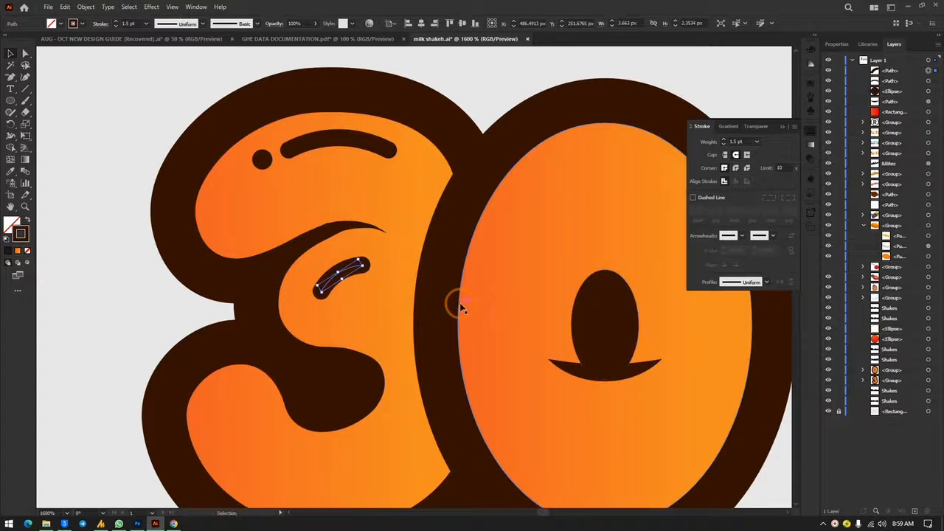
{"action": "key", "text": "ctrl+minus"}
{"action": "key", "text": "ctrl+minus"}
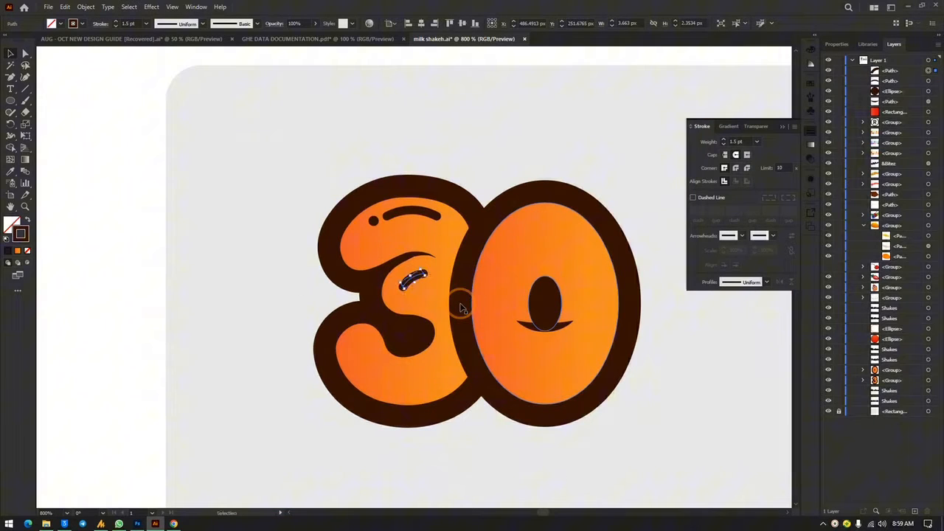
{"action": "left_click", "coordinate": [497, 146]}
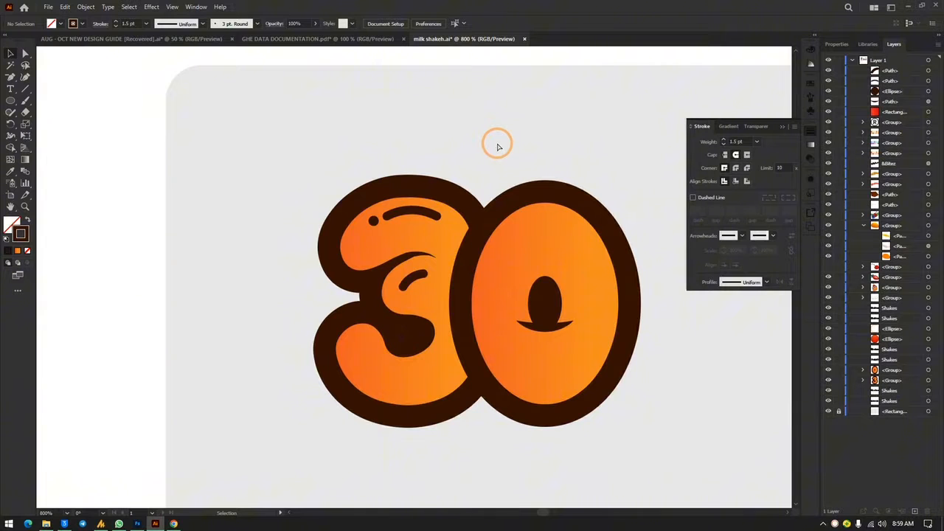
Nudge the short arc in the 3's middle curve slightly to the left
{"action": "key", "text": "ctrl+minus"}
{"action": "key", "text": "ctrl+minus"}
{"action": "key", "text": "ctrl+minus"}
{"action": "scroll", "coordinate": [498, 147], "scroll_direction": "left", "scroll_amount": 2}
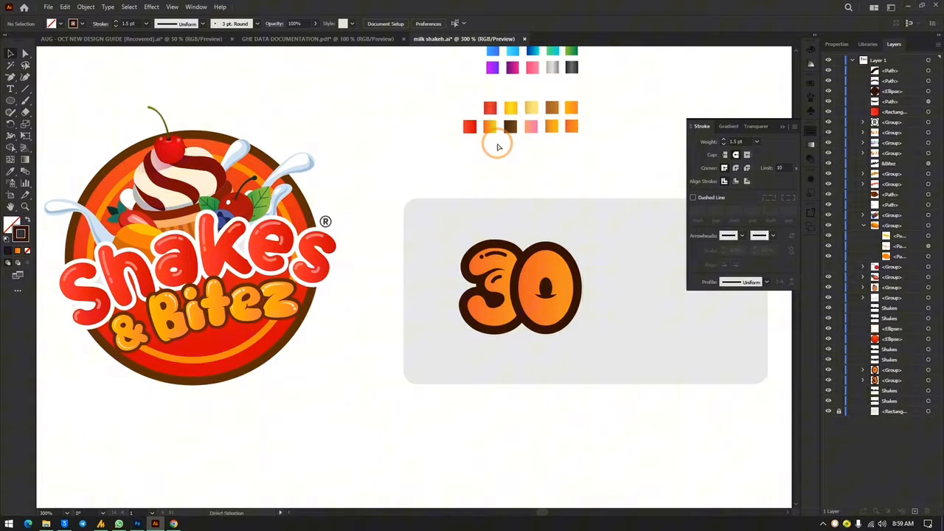
{"action": "key", "text": "ctrl+plus"}
{"action": "key", "text": "ctrl+plus"}
{"action": "key", "text": "ctrl+plus"}
{"action": "scroll", "coordinate": [496, 140], "scroll_direction": "right", "scroll_amount": 5}
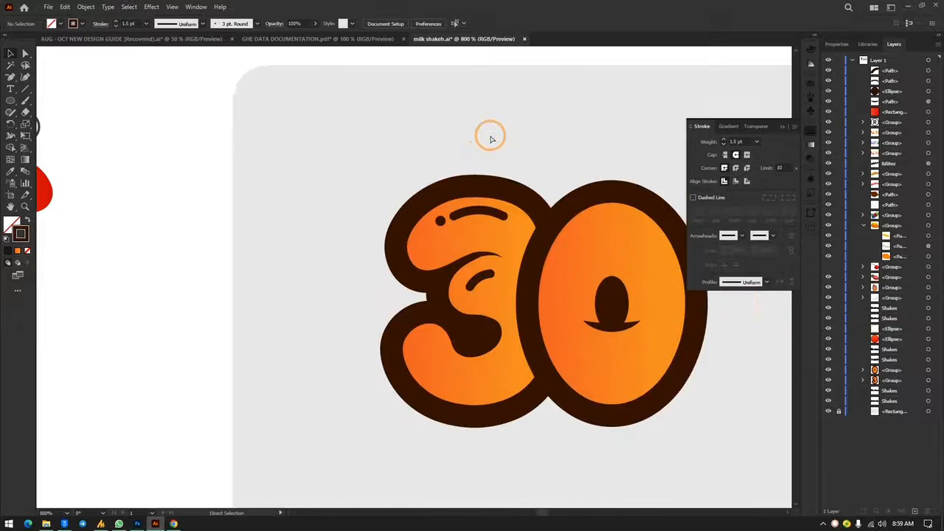
{"action": "scroll", "coordinate": [490, 138], "scroll_direction": "right", "scroll_amount": 2}
{"action": "left_click_drag", "start_coordinate": [441, 280], "coordinate": [445, 283]}
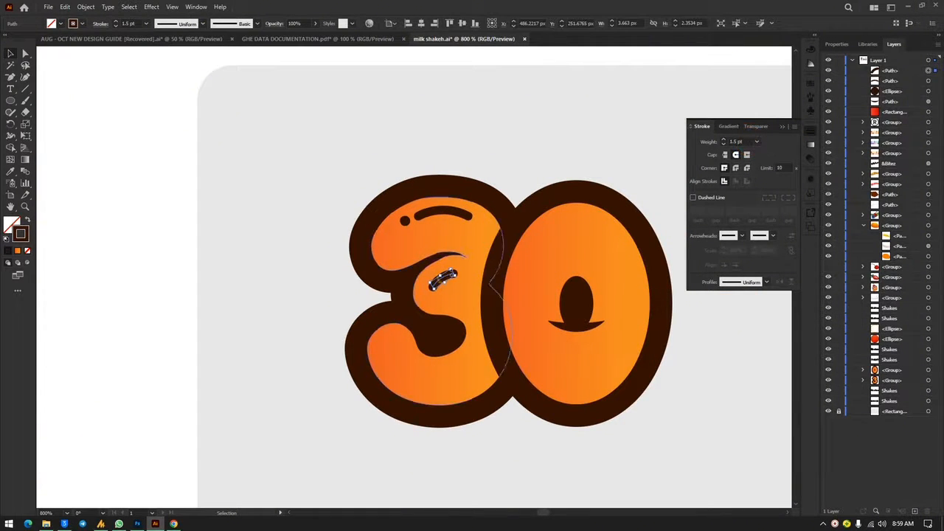
{"action": "left_click", "coordinate": [509, 177]}
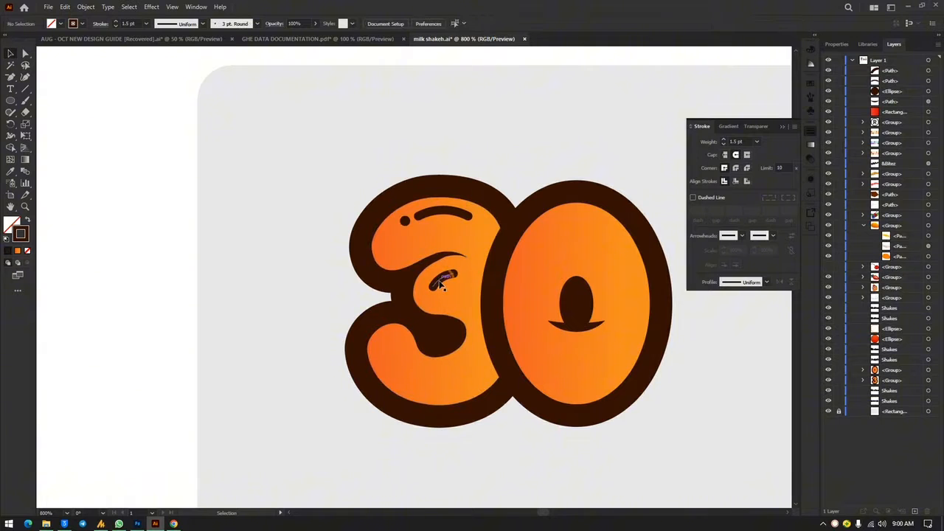
Place an enlarged, rotated copy of the arc, about 6.5 by 3.9 px, along the 3's lower-left edge with a copied dot at its right end
{"action": "mouse_move", "coordinate": [440, 283]}
{"action": "left_mouse_down"}
{"action": "mouse_move", "coordinate": [438, 379]}
{"action": "mouse_move", "coordinate": [406, 335]}
{"action": "mouse_move", "coordinate": [391, 341]}
{"action": "left_mouse_up"}
{"action": "mouse_move", "coordinate": [439, 379]}
{"action": "left_mouse_down"}
{"action": "mouse_move", "coordinate": [483, 382]}
{"action": "mouse_move", "coordinate": [412, 388]}
{"action": "left_mouse_up"}
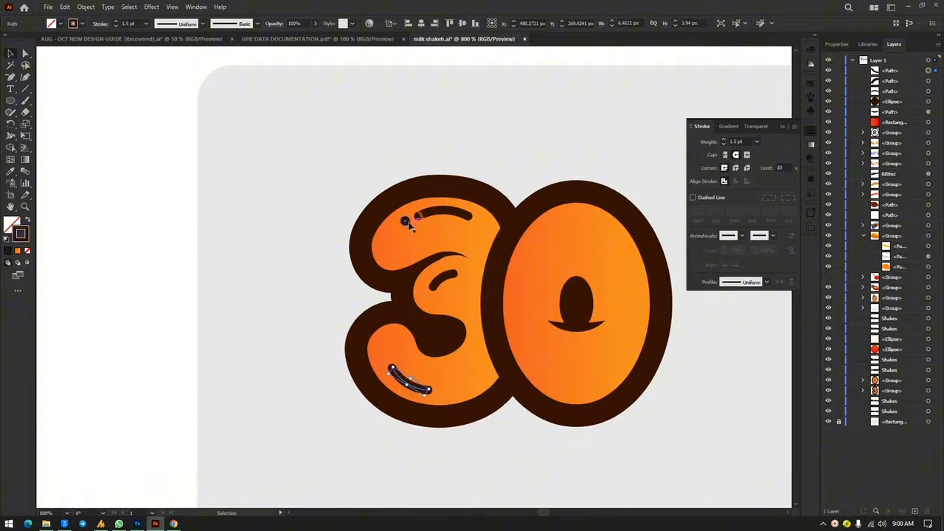
{"action": "left_click_drag", "start_coordinate": [407, 221], "coordinate": [459, 385]}
{"action": "left_click", "coordinate": [528, 138]}
Copy the arc from the 3's lower curve to the top of the 0, turned horizontal and shortened
{"action": "scroll", "coordinate": [571, 250], "scroll_direction": "right", "scroll_amount": 1}
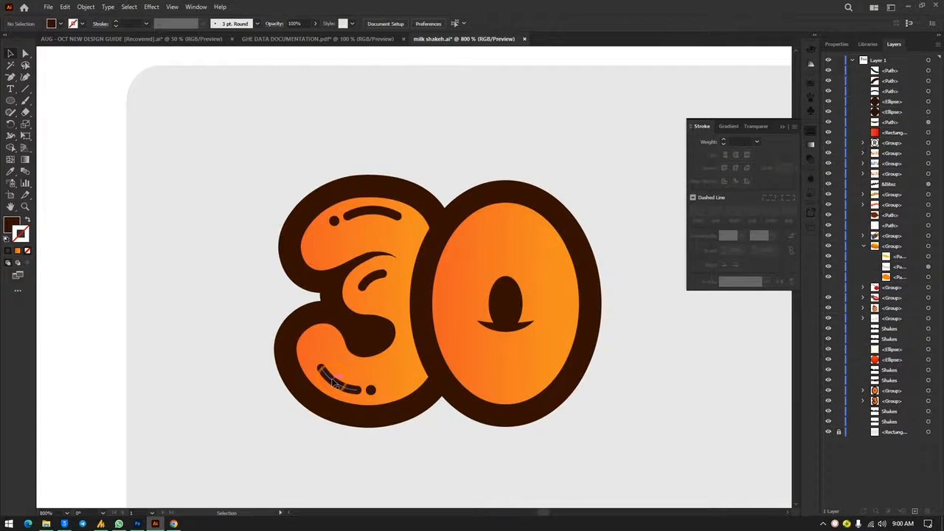
{"action": "mouse_move", "coordinate": [333, 380]}
{"action": "left_mouse_down"}
{"action": "mouse_move", "coordinate": [505, 212]}
{"action": "mouse_move", "coordinate": [507, 235]}
{"action": "mouse_move", "coordinate": [436, 255]}
{"action": "mouse_move", "coordinate": [446, 260]}
{"action": "left_mouse_up"}
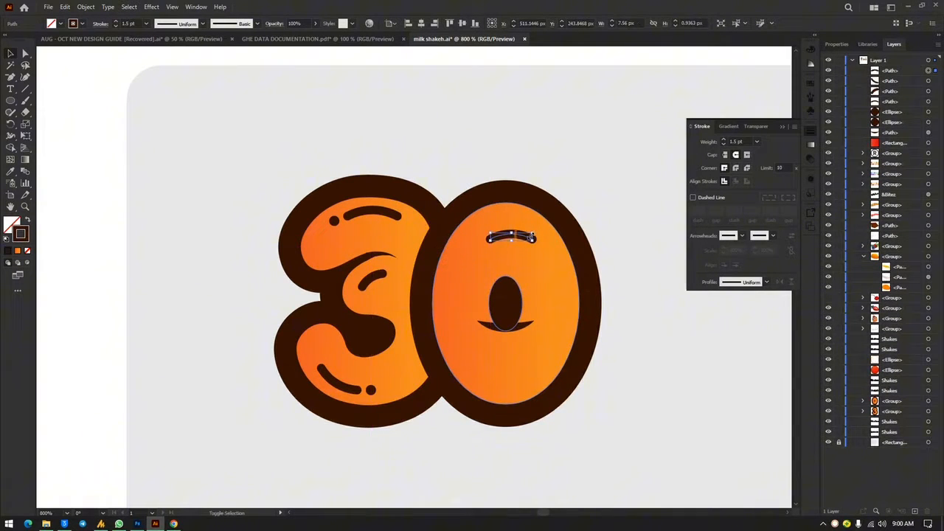
{"action": "left_click_drag", "start_coordinate": [534, 238], "coordinate": [508, 223]}
{"action": "left_click", "coordinate": [624, 151]}
{"action": "left_click", "coordinate": [615, 116]}
{"action": "left_click", "coordinate": [595, 161]}
Copy the 3's lower arc and dot to the 0's lower-right edge, rotating the arc to follow the curve with the dot above it
{"action": "scroll", "coordinate": [595, 160], "scroll_direction": "right", "scroll_amount": 2}
{"action": "scroll", "coordinate": [595, 160], "scroll_direction": "left", "scroll_amount": 3}
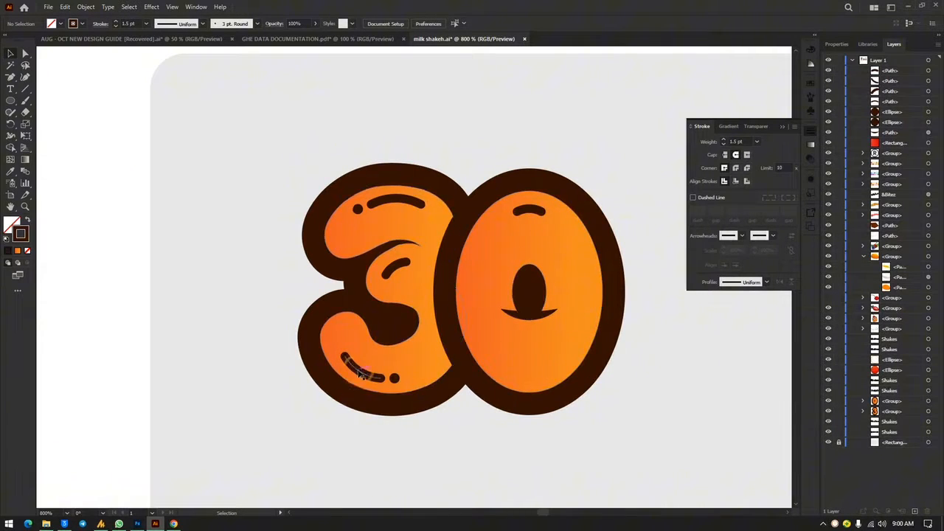
{"action": "left_click_drag", "start_coordinate": [361, 373], "coordinate": [578, 335]}
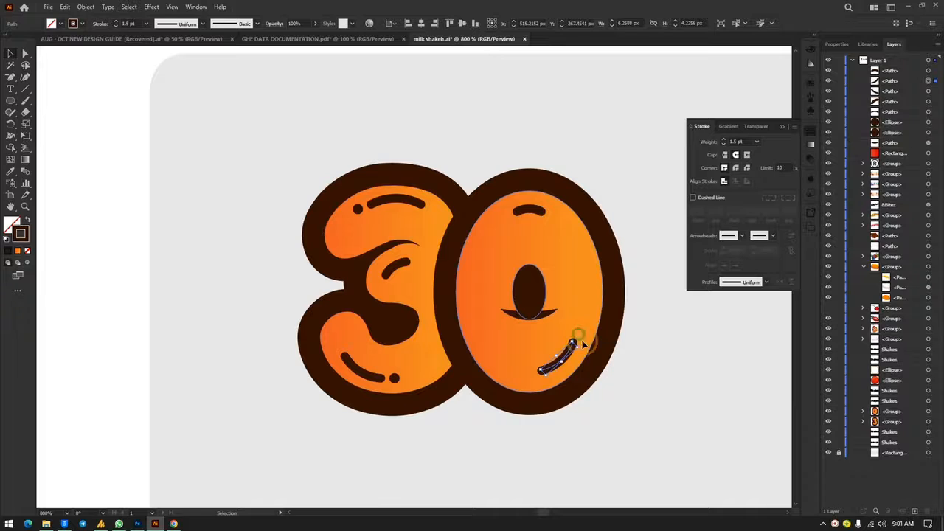
{"action": "left_click", "coordinate": [657, 348]}
{"action": "mouse_move", "coordinate": [395, 378]}
{"action": "left_mouse_down"}
{"action": "mouse_move", "coordinate": [475, 366]}
{"action": "mouse_move", "coordinate": [575, 337]}
{"action": "mouse_move", "coordinate": [577, 328]}
{"action": "left_mouse_up"}
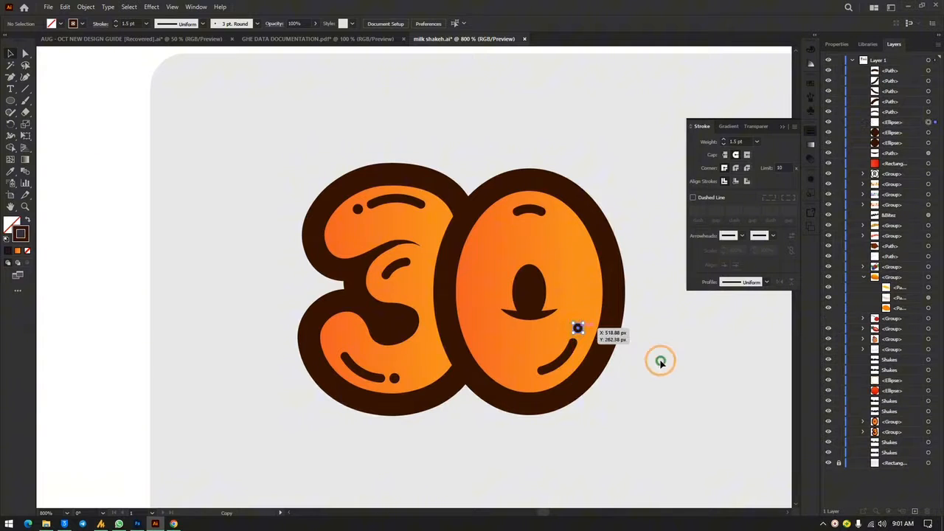
{"action": "left_click", "coordinate": [678, 381]}
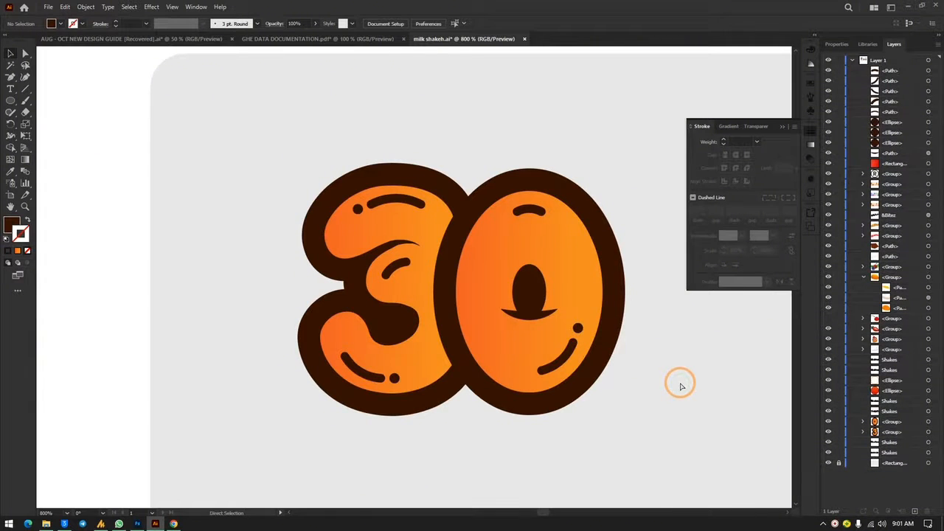
Review the decorated 30 beside the Shakes & Bitez logo to compare the overall look of the lettering
{"action": "key", "text": "ctrl+minus"}
{"action": "key", "text": "ctrl+minus"}
{"action": "key", "text": "ctrl+minus"}
{"action": "key", "text": "ctrl+minus"}
{"action": "key", "text": "ctrl+minus"}
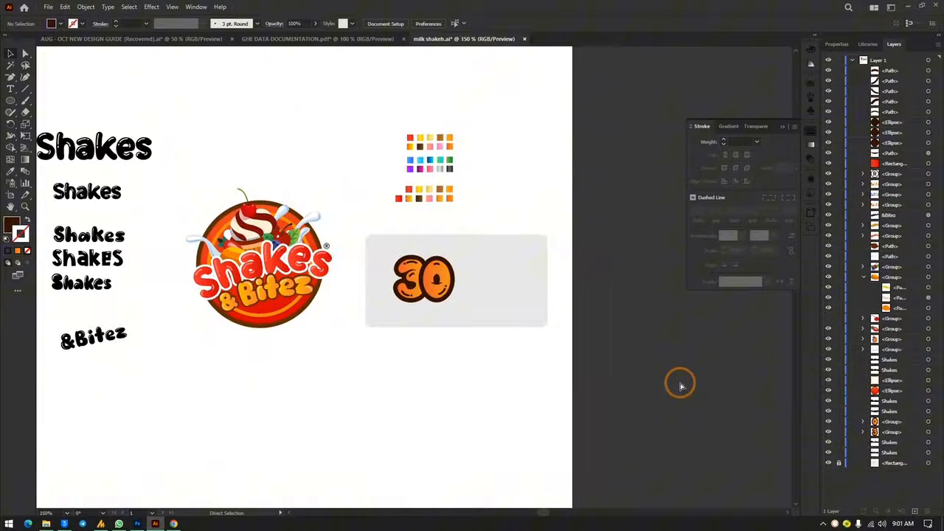
{"action": "key", "text": "ctrl+plus"}
{"action": "key", "text": "ctrl+plus"}
{"action": "key", "text": "ctrl+plus"}
{"action": "key", "text": "ctrl+minus"}
{"action": "key", "text": "ctrl+minus"}
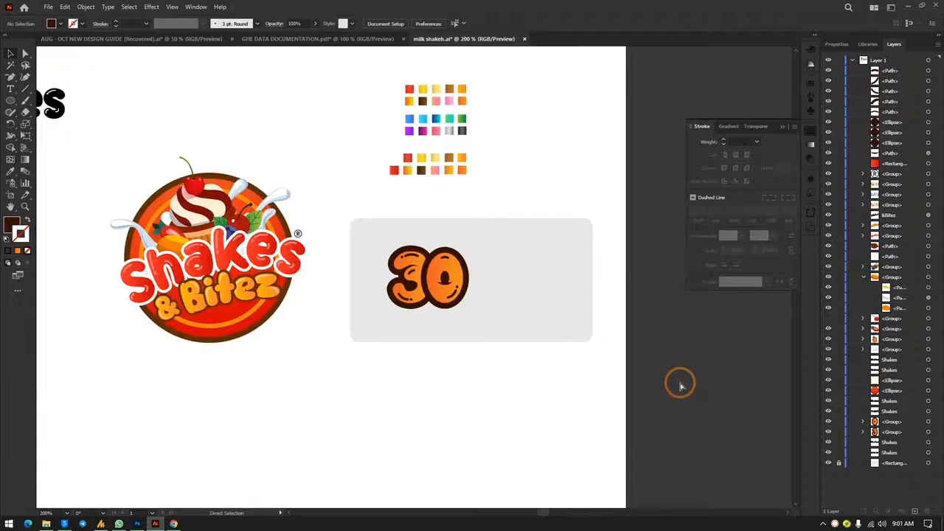
{"action": "key", "text": "ctrl+plus"}
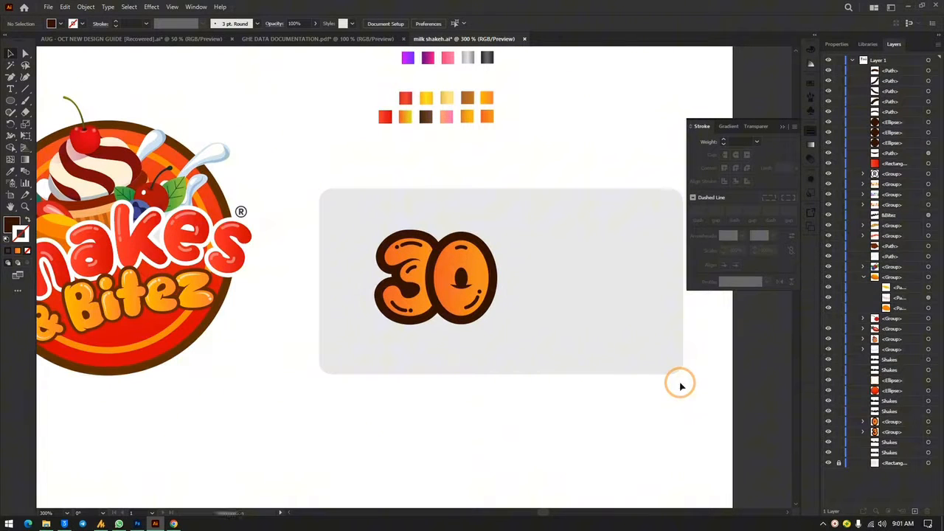
{"action": "key", "text": "ctrl+plus"}
{"action": "key", "text": "ctrl+plus"}
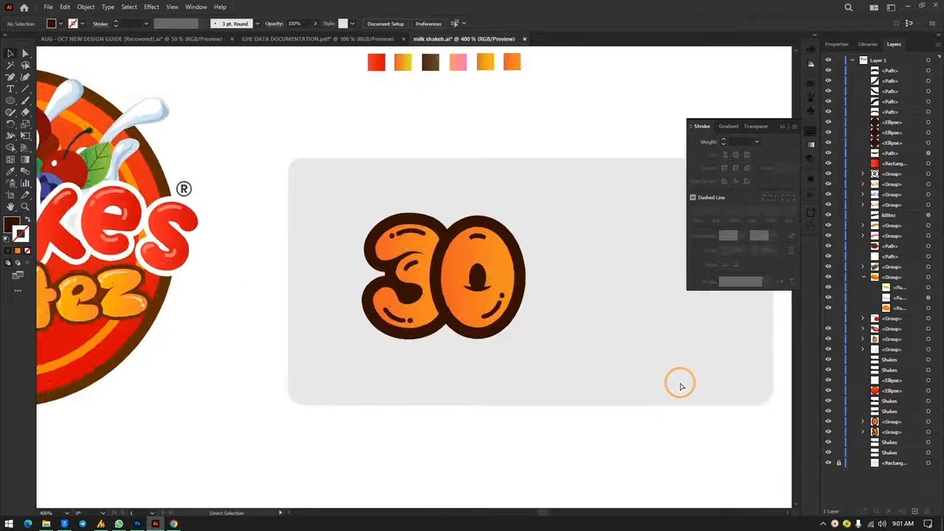
Move the dot in the 3's upper curve slightly down and to the right, toward the arc's end
{"action": "left_click", "coordinate": [380, 212]}
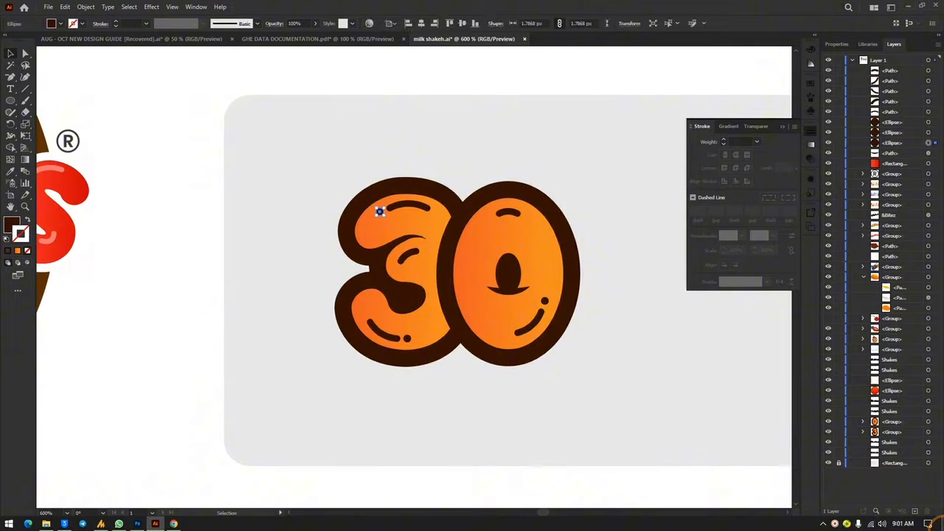
{"action": "key", "text": "ctrl+plus"}
{"action": "key", "text": "ctrl+plus"}
{"action": "key", "text": "ctrl+plus"}
{"action": "key", "text": "ctrl+plus"}
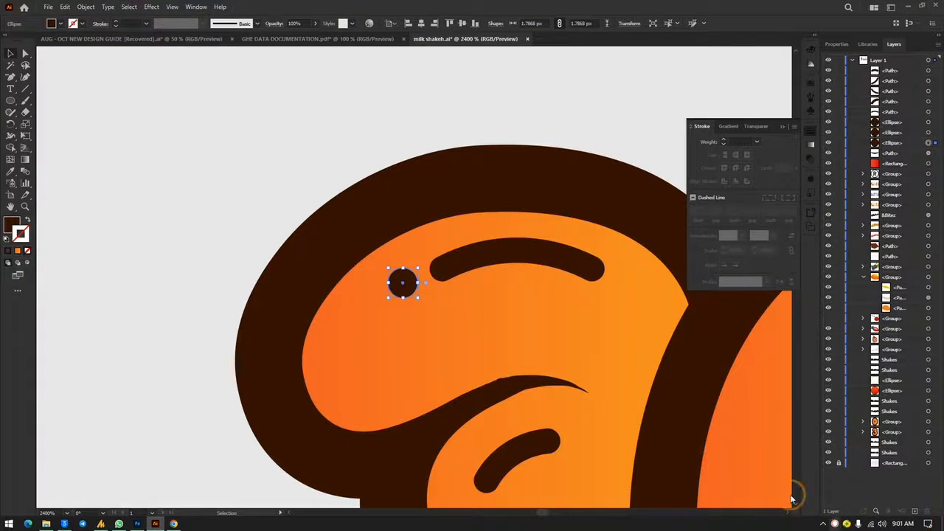
{"action": "scroll", "coordinate": [543, 359], "scroll_direction": "down", "scroll_amount": 1}
{"action": "left_click_drag", "start_coordinate": [401, 265], "coordinate": [403, 271]}
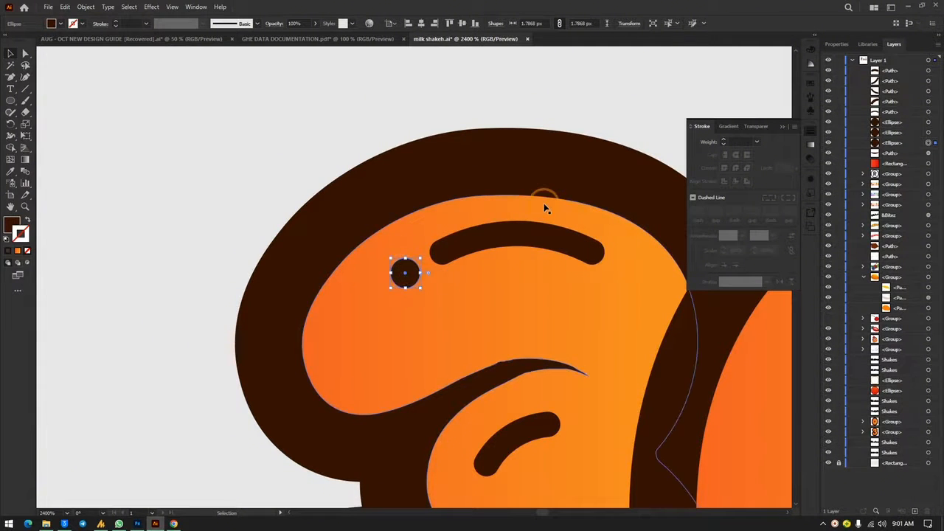
Select the upper and lower arcs of both the 3 and the 0, and set their stroke colour to white
{"action": "key", "text": "ctrl+minus"}
{"action": "key", "text": "ctrl+minus"}
{"action": "key", "text": "ctrl+minus"}
{"action": "key", "text": "ctrl+minus"}
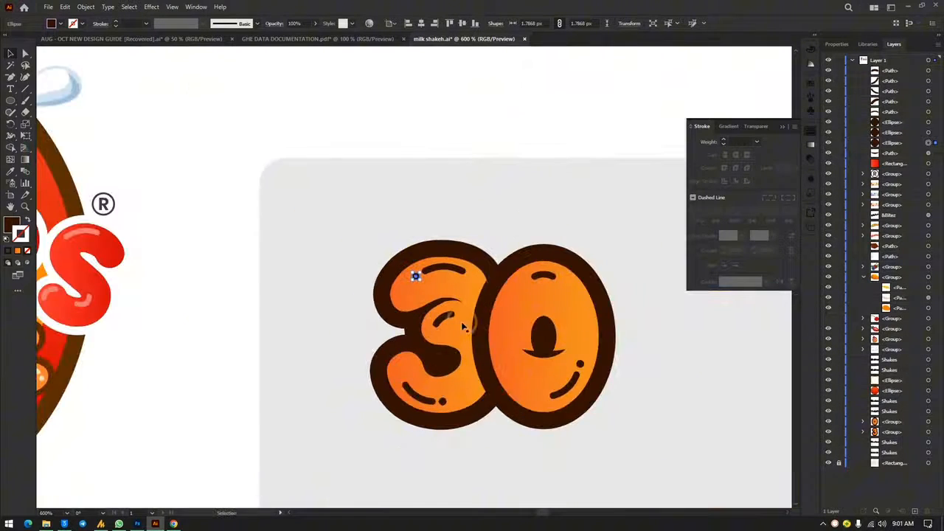
{"action": "left_click", "coordinate": [441, 272]}
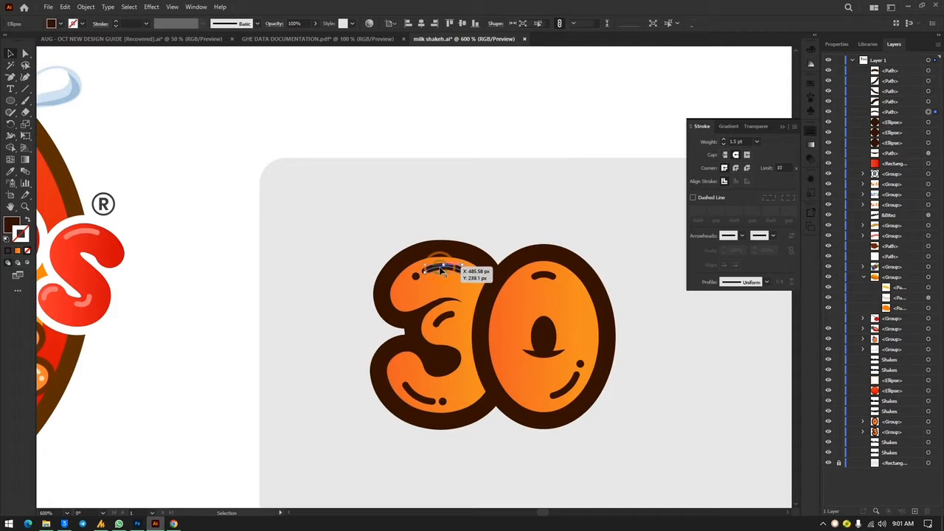
{"action": "left_click", "coordinate": [541, 277], "text": "shift"}
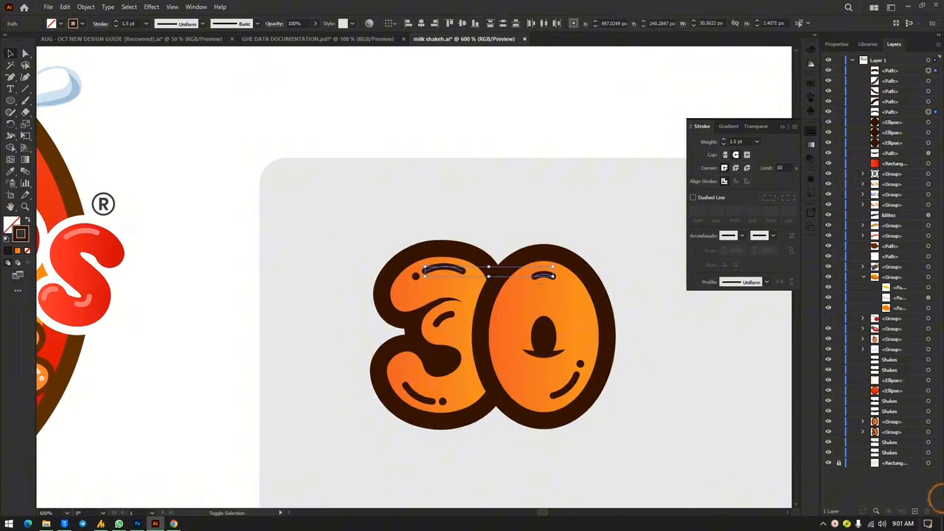
{"action": "left_click", "coordinate": [569, 385], "text": "shift"}
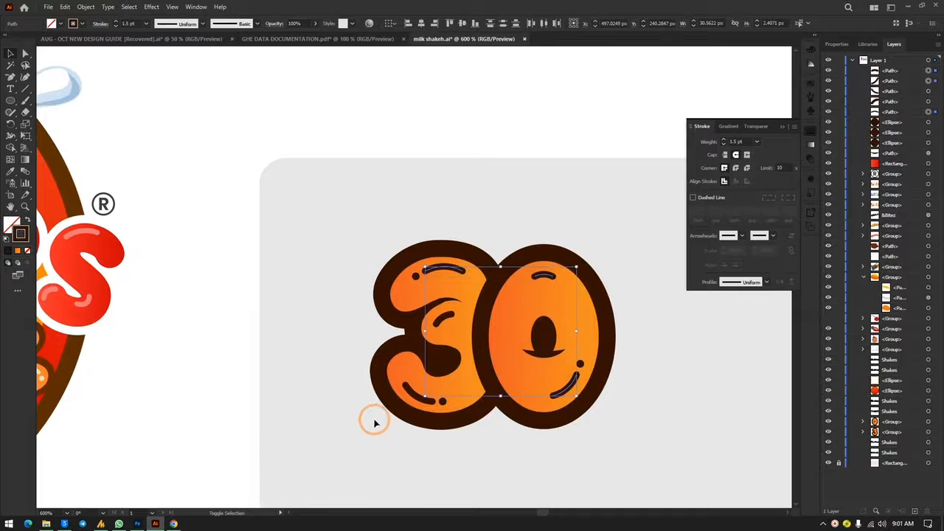
{"action": "left_click", "coordinate": [415, 397], "text": "shift"}
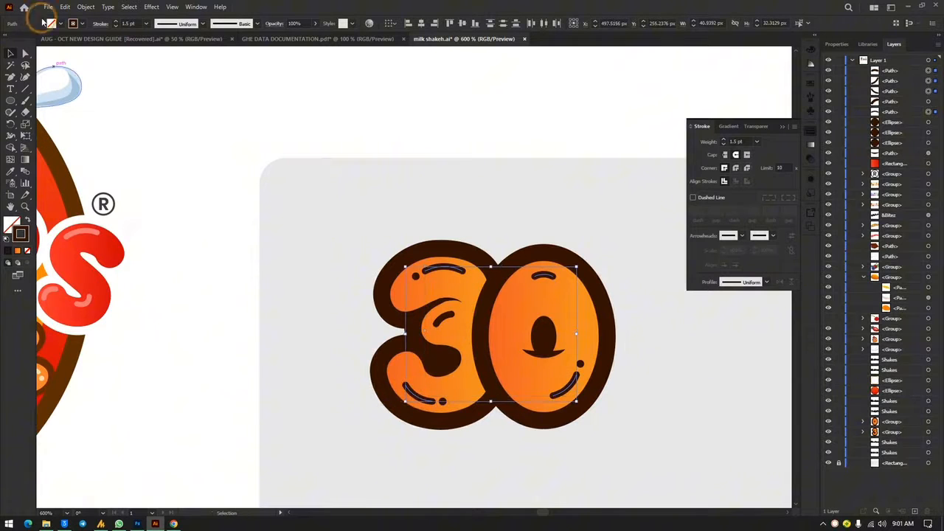
{"action": "left_click", "coordinate": [73, 23]}
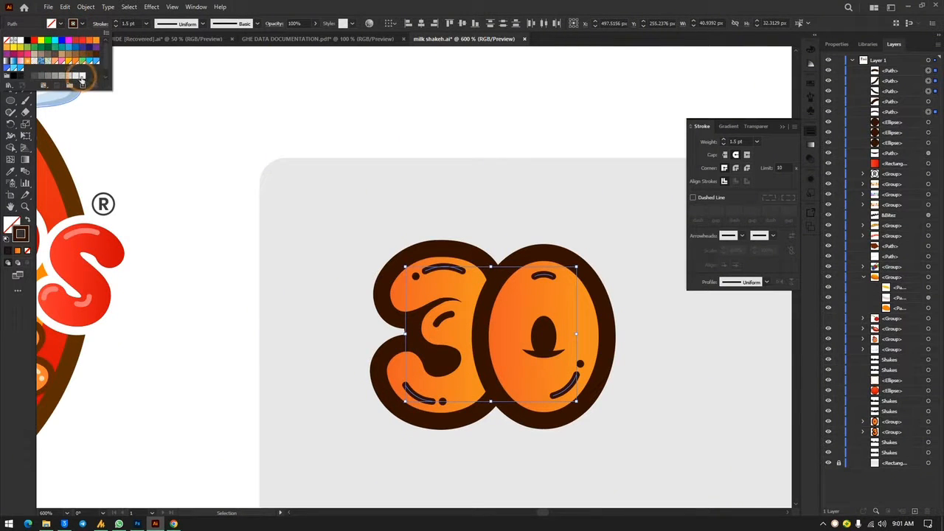
{"action": "left_click", "coordinate": [79, 76]}
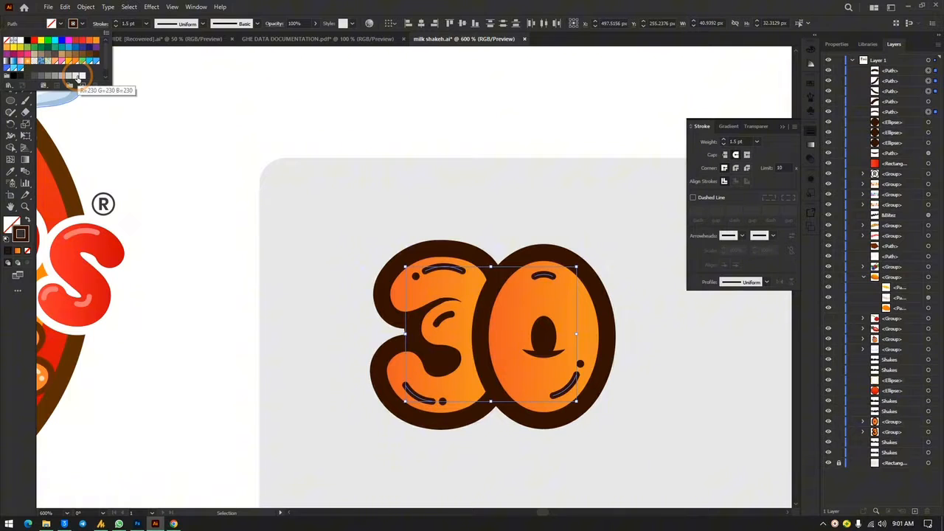
{"action": "left_click", "coordinate": [17, 38]}
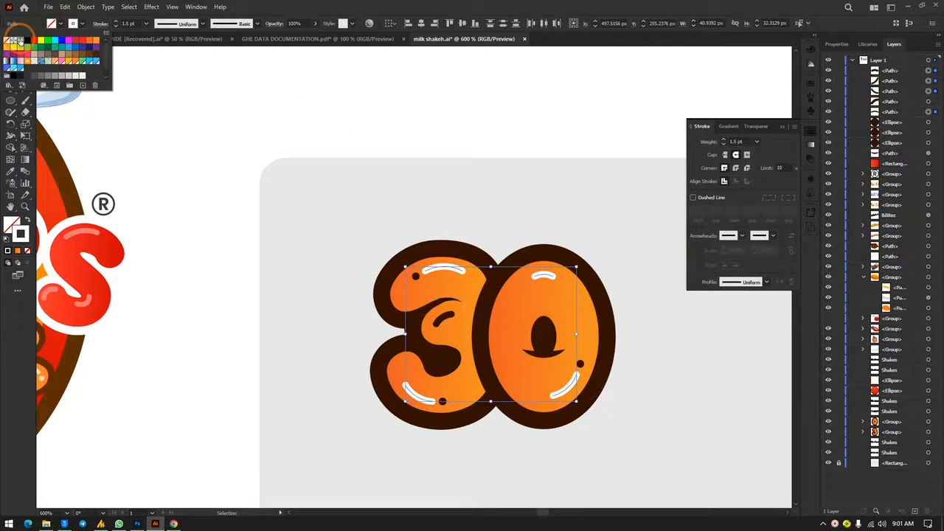
Try light grey and mid-grey stroke colours on the four selected arcs, and return them to white
{"action": "left_click", "coordinate": [78, 76]}
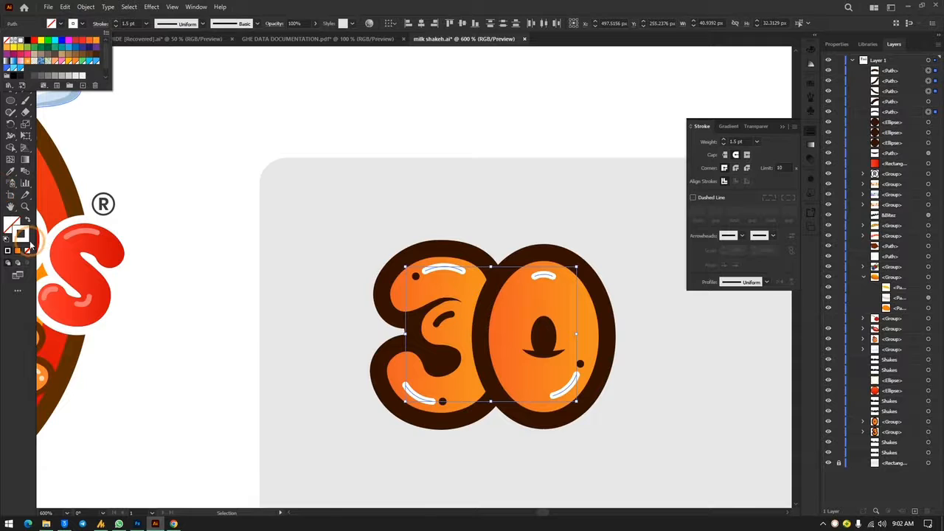
{"action": "left_click", "coordinate": [74, 76]}
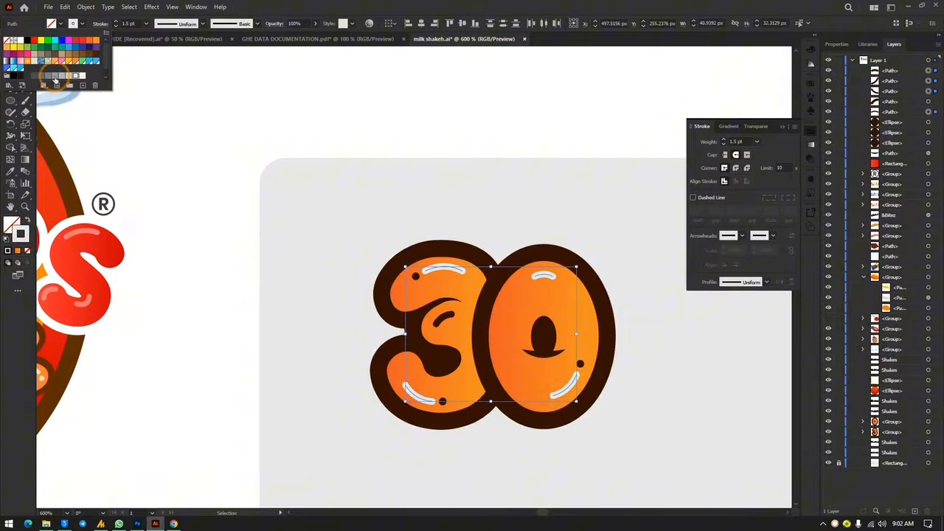
{"action": "left_click", "coordinate": [54, 77]}
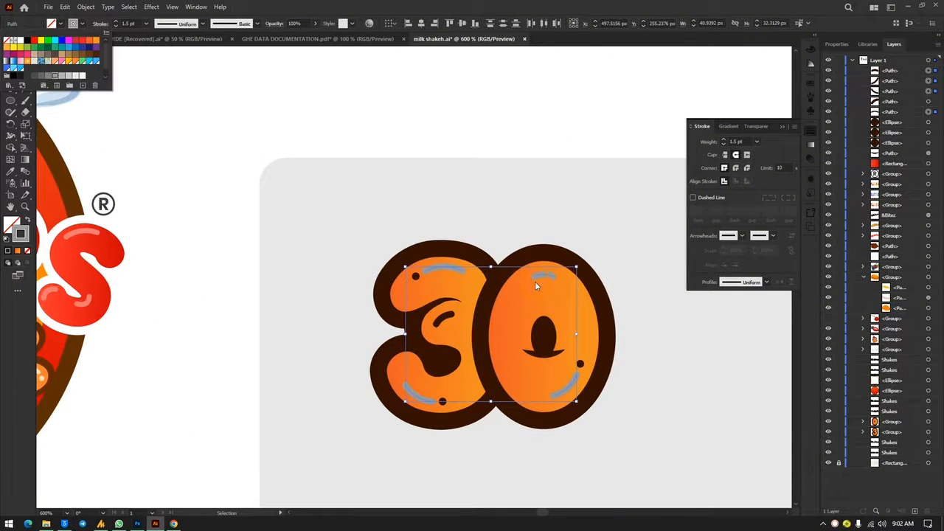
{"action": "left_click", "coordinate": [82, 75]}
{"action": "left_click", "coordinate": [18, 41]}
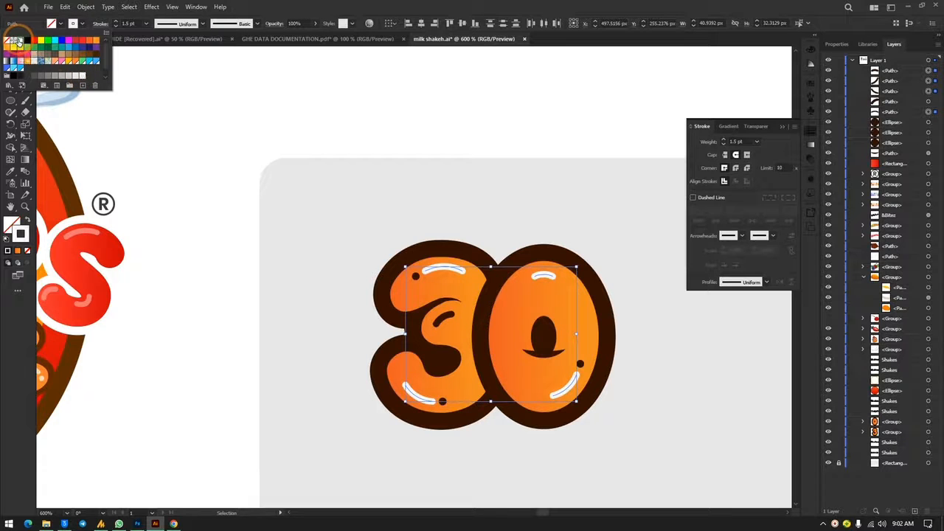
Add the 3's middle arc to the selection and set the stroke of all five arcs to white
{"action": "left_click", "coordinate": [501, 273]}
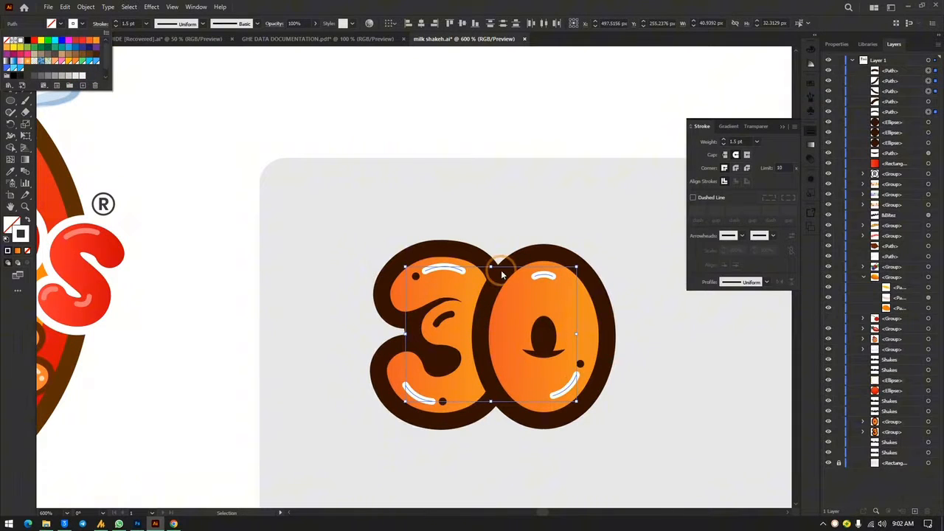
{"action": "left_click", "coordinate": [440, 322]}
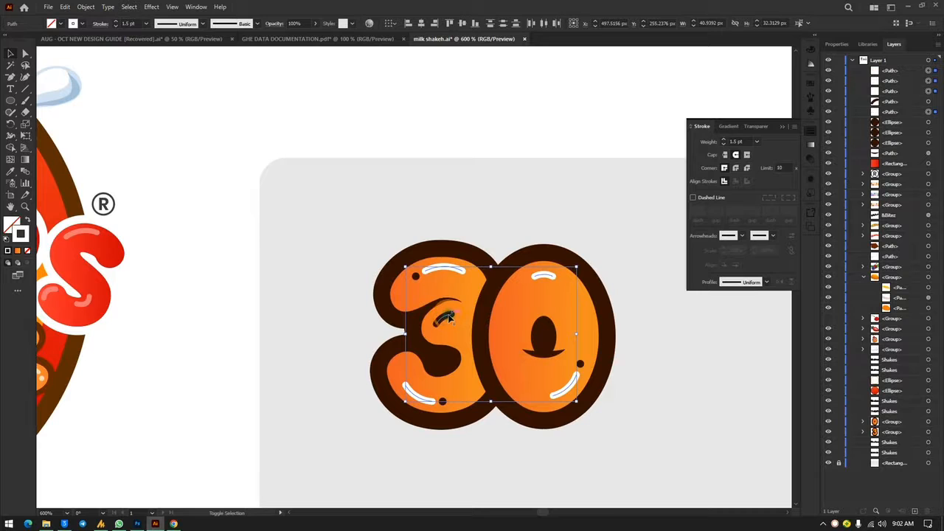
{"action": "left_click", "coordinate": [443, 317], "text": "shift"}
{"action": "left_click", "coordinate": [77, 23]}
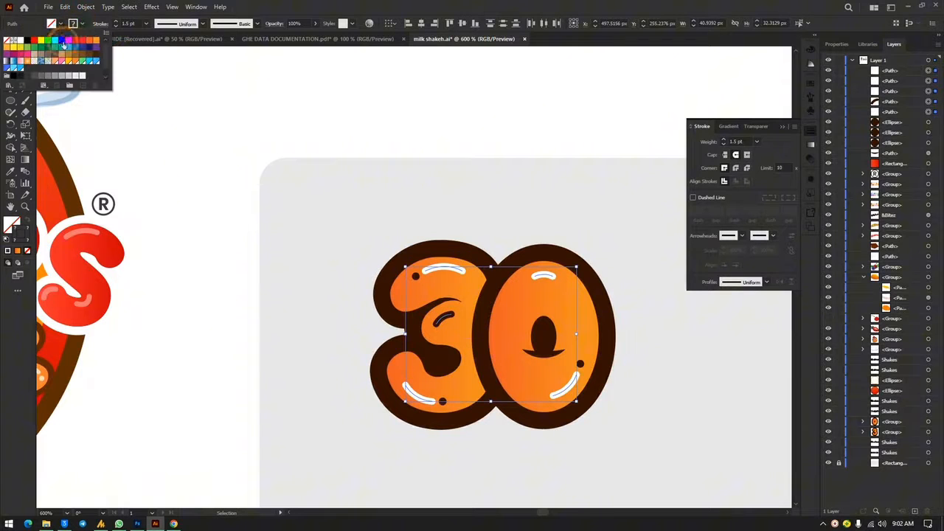
{"action": "left_click", "coordinate": [20, 41]}
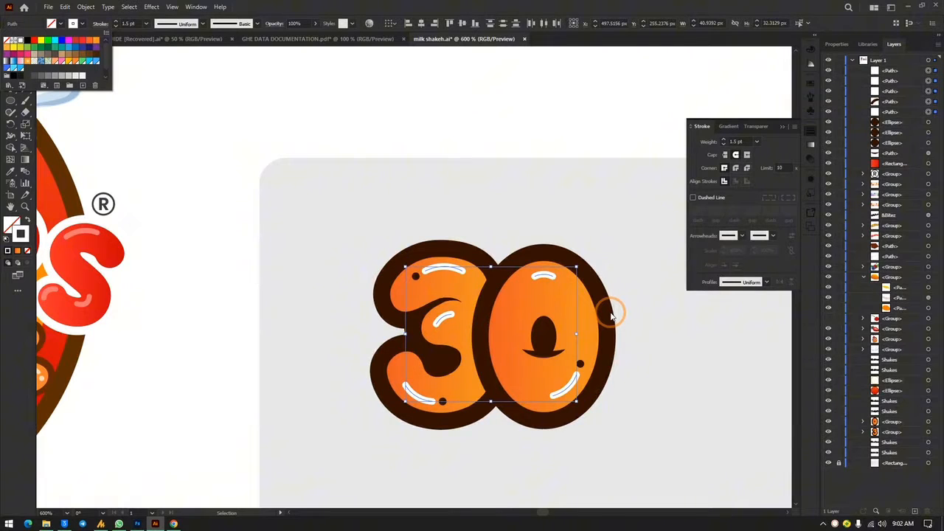
Set the stroke of the five arcs to orange and lighten it in the Color Picker to peach, hex FFC183
{"action": "left_click", "coordinate": [96, 44]}
{"action": "double_click", "coordinate": [20, 234]}
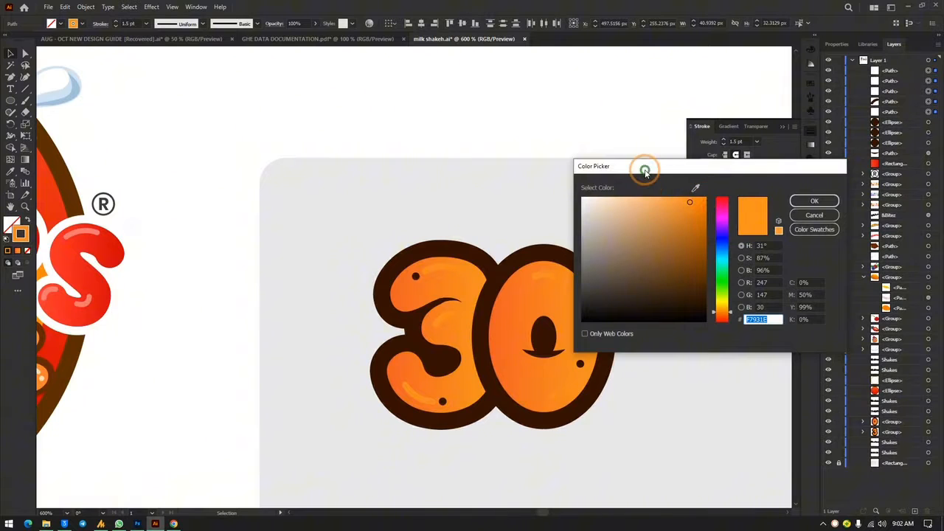
{"action": "left_click_drag", "start_coordinate": [644, 169], "coordinate": [745, 182]}
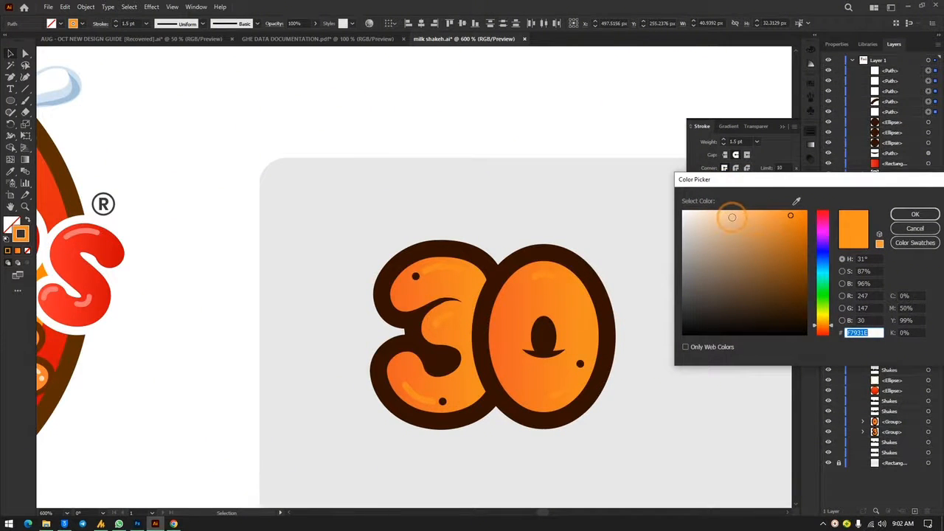
{"action": "mouse_move", "coordinate": [727, 216]}
{"action": "left_mouse_down"}
{"action": "mouse_move", "coordinate": [749, 218]}
{"action": "mouse_move", "coordinate": [746, 205]}
{"action": "mouse_move", "coordinate": [699, 214]}
{"action": "mouse_move", "coordinate": [730, 213]}
{"action": "mouse_move", "coordinate": [740, 248]}
{"action": "mouse_move", "coordinate": [735, 210]}
{"action": "left_mouse_up"}
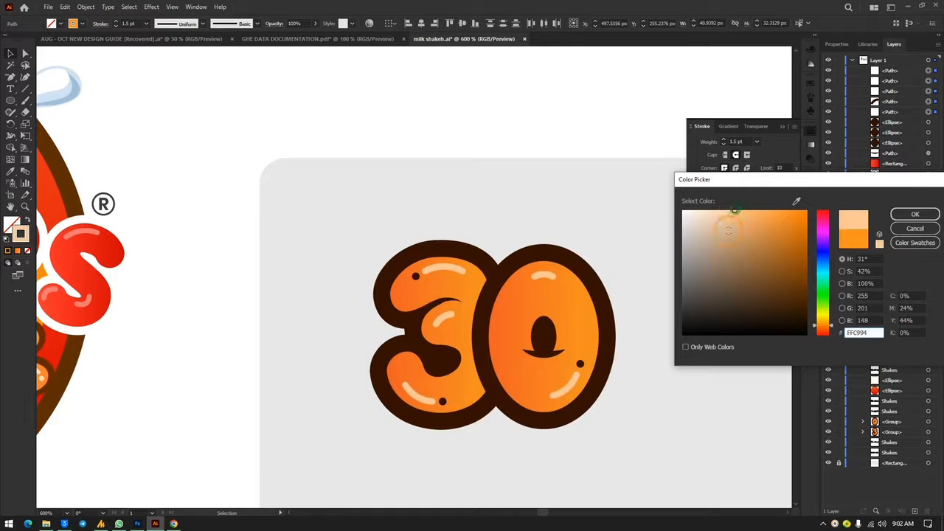
{"action": "mouse_move", "coordinate": [698, 274]}
{"action": "left_mouse_down"}
{"action": "mouse_move", "coordinate": [659, 301]}
{"action": "mouse_move", "coordinate": [651, 263]}
{"action": "mouse_move", "coordinate": [651, 280]}
{"action": "left_mouse_up"}
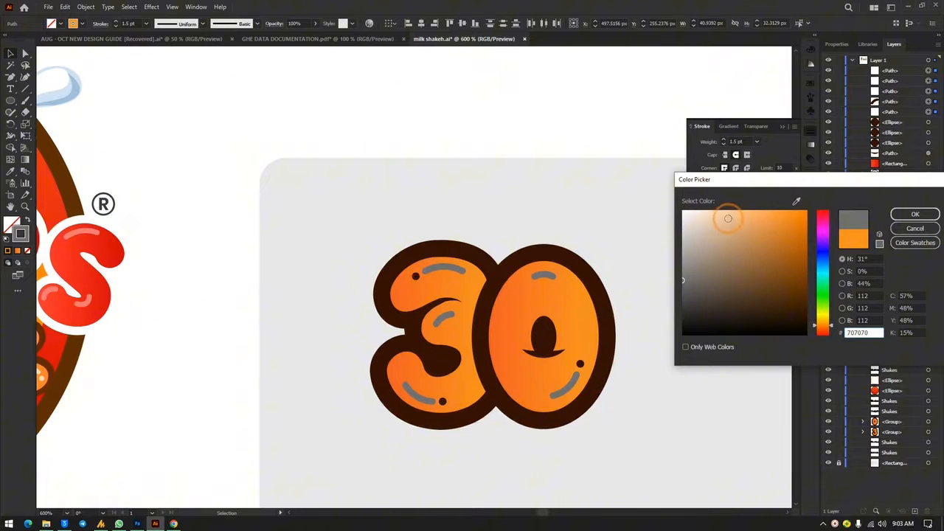
{"action": "left_click", "coordinate": [726, 216]}
{"action": "left_click", "coordinate": [738, 214]}
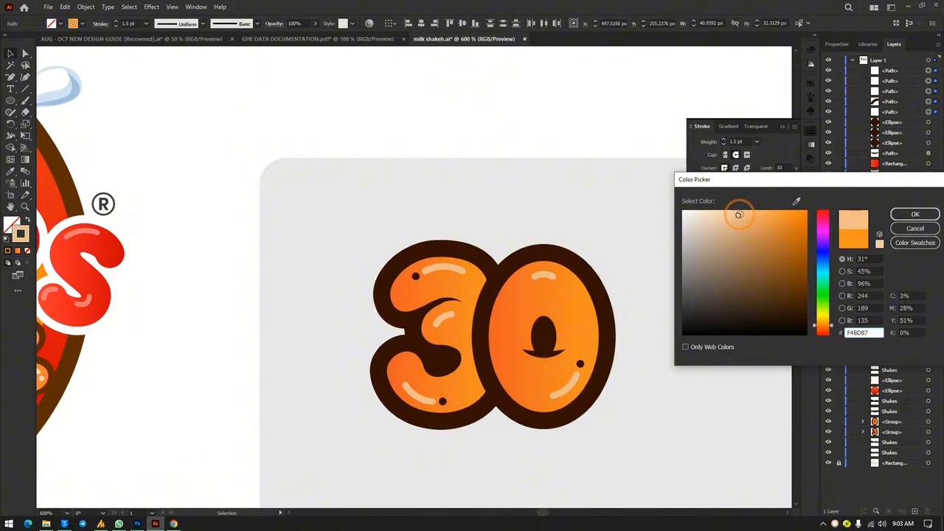
{"action": "left_click_drag", "start_coordinate": [739, 215], "coordinate": [743, 206]}
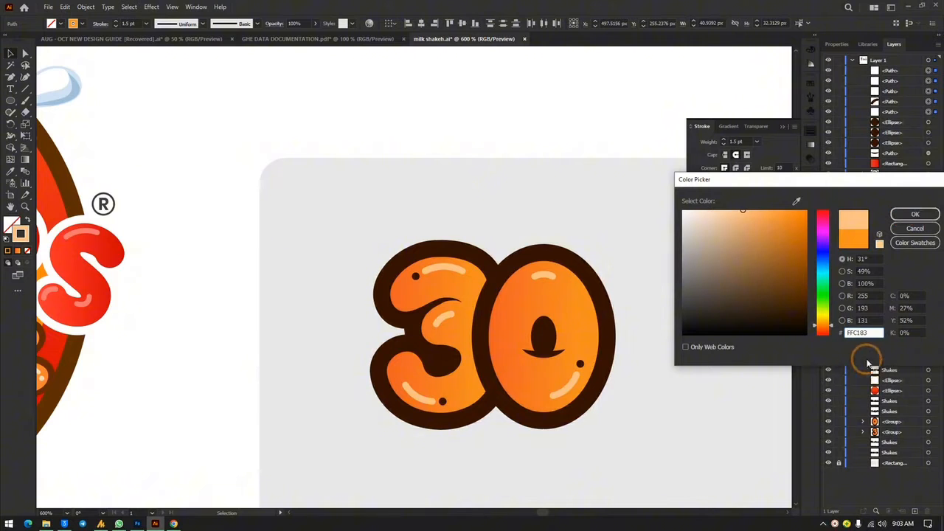
Copy the hex code FFC183, apply the colour to the arcs and deselect them
{"action": "left_click_drag", "start_coordinate": [872, 332], "coordinate": [838, 335]}
{"action": "right_click", "coordinate": [853, 334]}
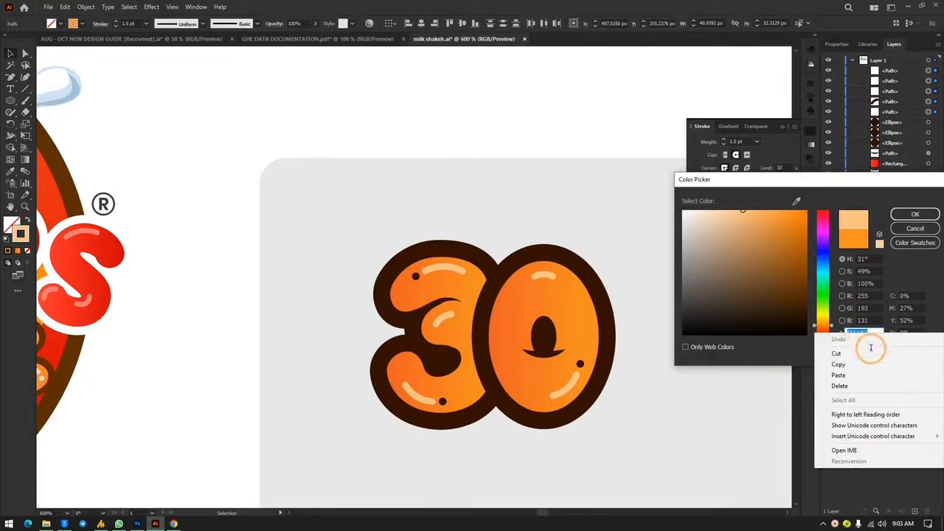
{"action": "left_click", "coordinate": [860, 363]}
{"action": "left_click", "coordinate": [920, 212]}
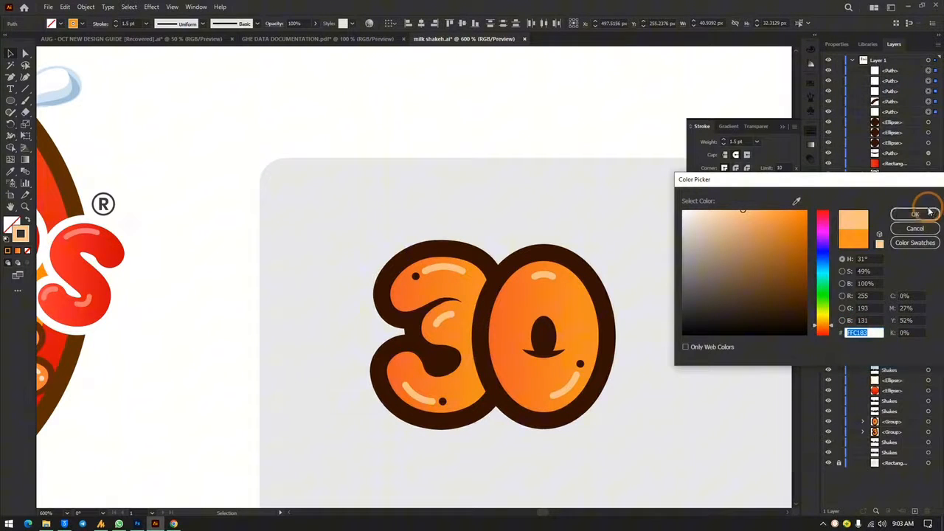
{"action": "left_click", "coordinate": [643, 373]}
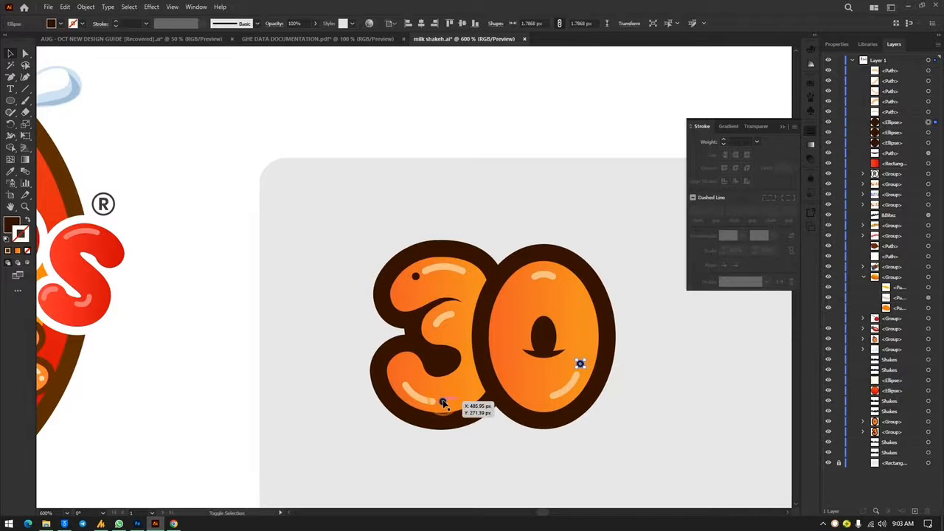
Select the three dots on the 3 and the 0 and paste the hex code FFC183 as their fill colour
{"action": "left_click", "coordinate": [442, 401], "text": "shift"}
{"action": "left_click", "coordinate": [416, 276], "text": "shift"}
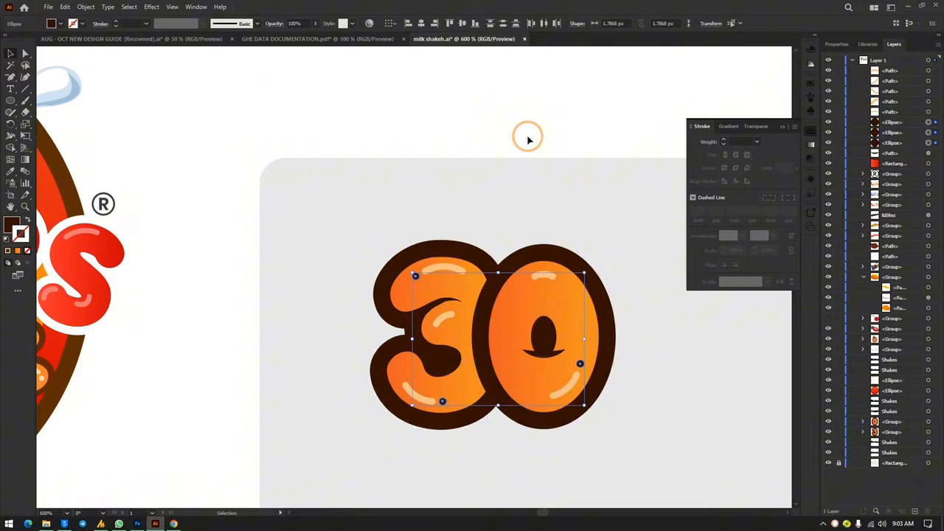
{"action": "left_click", "coordinate": [61, 25]}
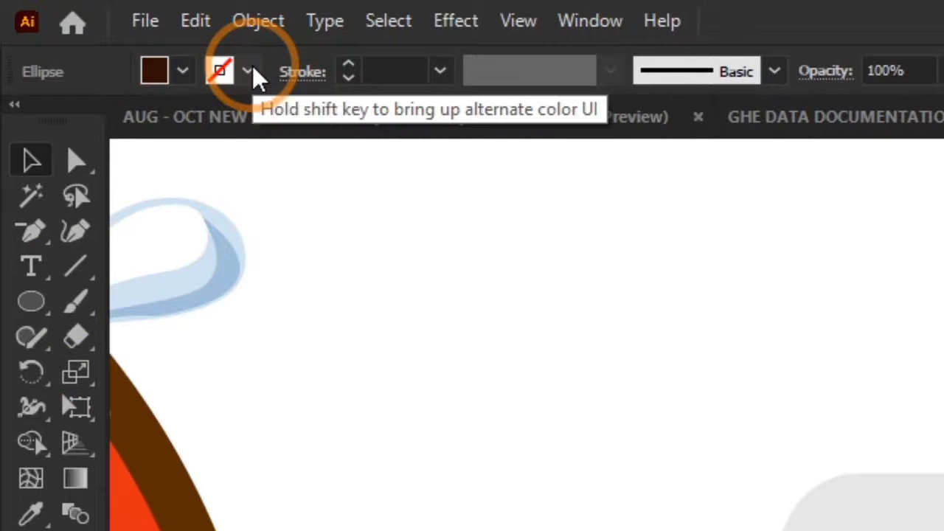
{"action": "left_click", "coordinate": [251, 72]}
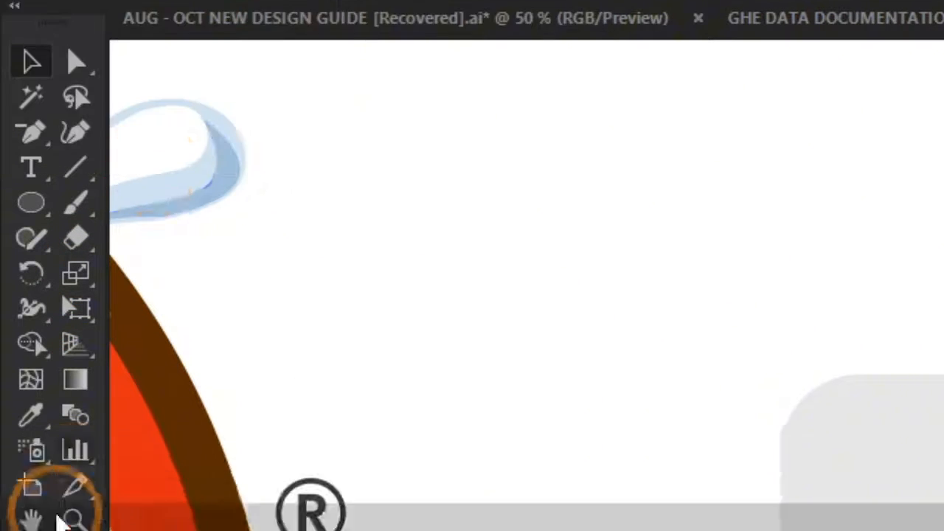
{"action": "left_click", "coordinate": [74, 272]}
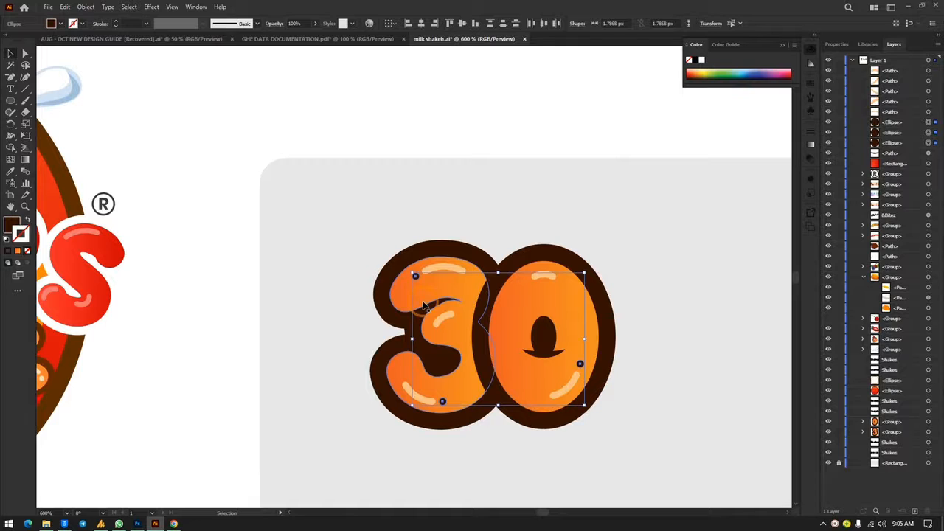
{"action": "left_click_drag", "start_coordinate": [424, 303], "coordinate": [415, 280]}
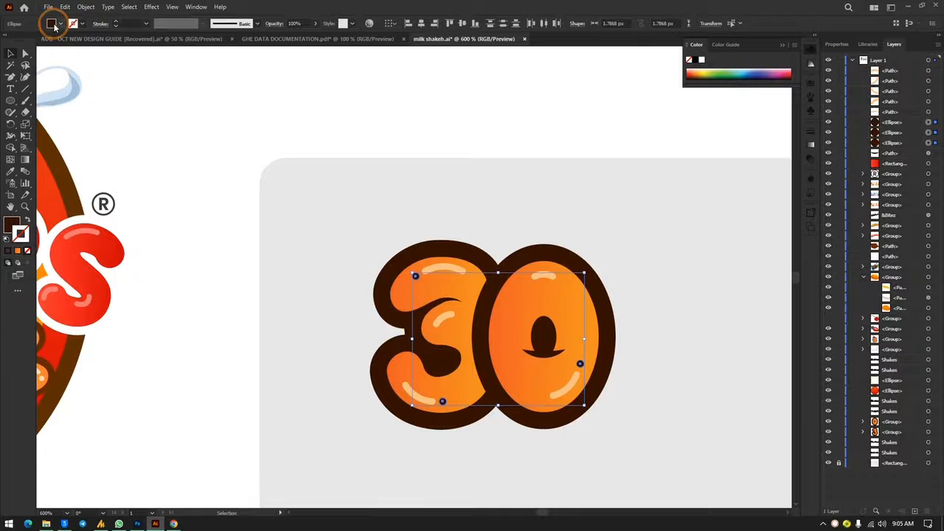
{"action": "left_click", "coordinate": [10, 224]}
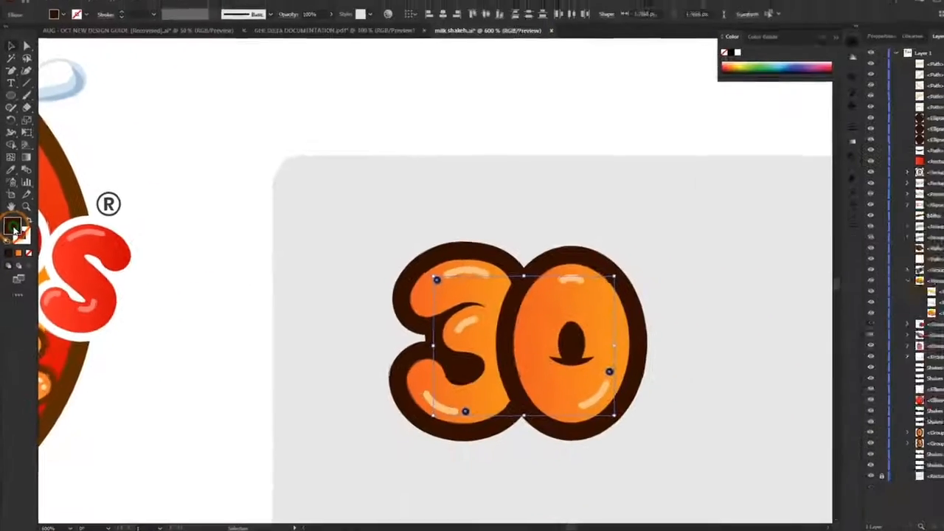
{"action": "double_click", "coordinate": [11, 225]}
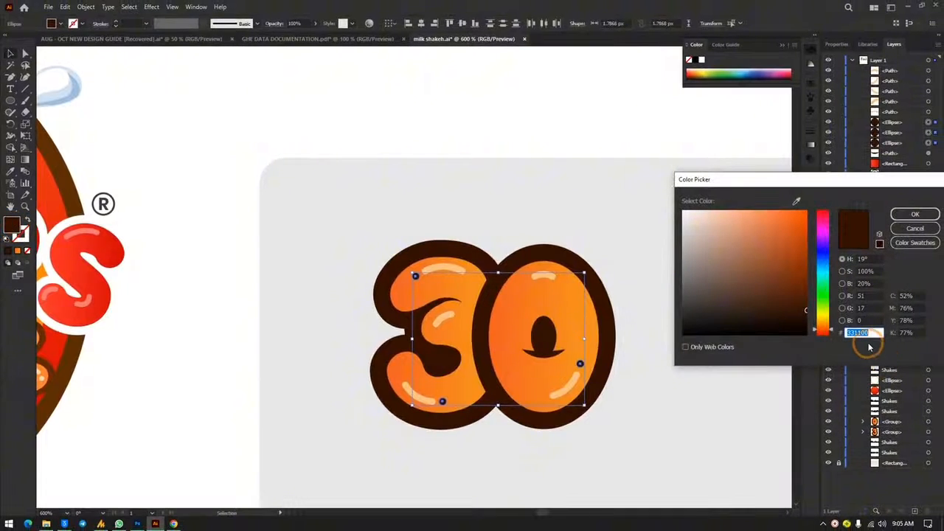
{"action": "right_click", "coordinate": [857, 333]}
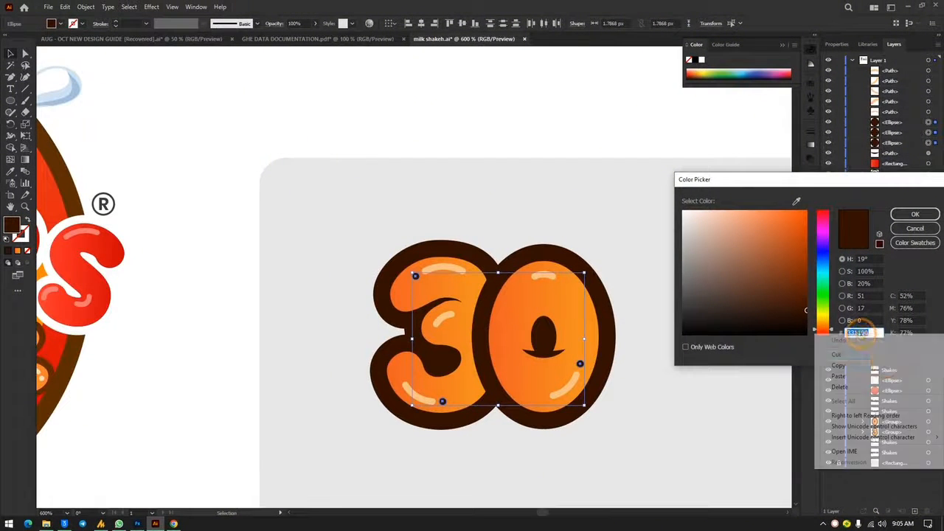
{"action": "left_click", "coordinate": [875, 374]}
{"action": "left_click", "coordinate": [914, 214]}
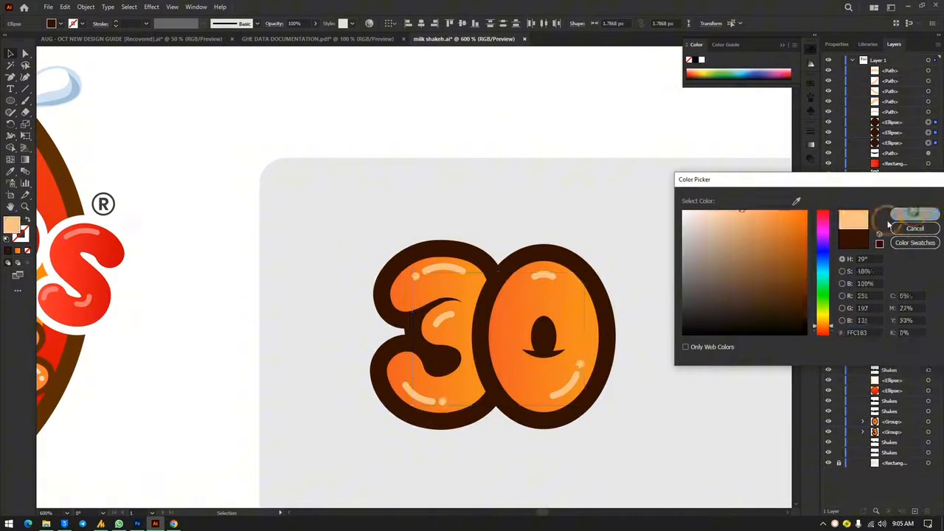
{"action": "left_click", "coordinate": [649, 228]}
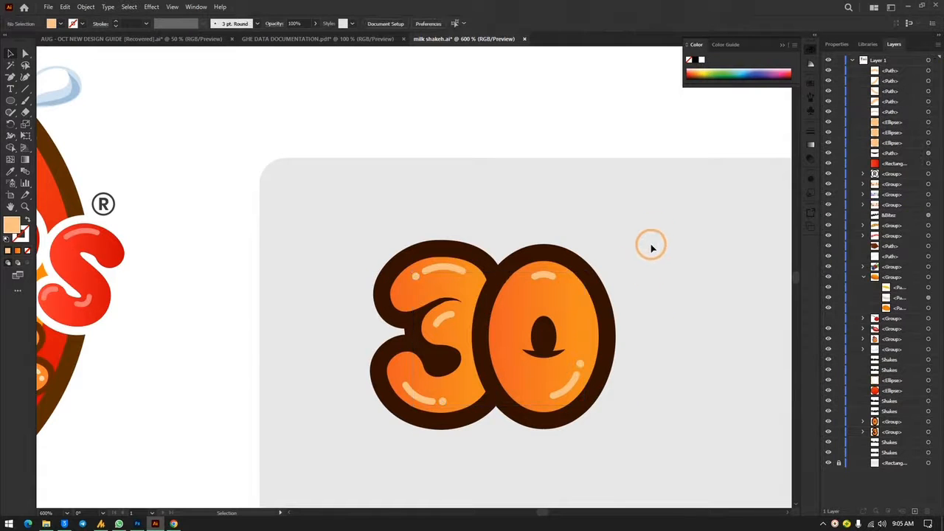
Select the 0 and try the green gradient of the logo's leaf on it with the Eyedropper
{"action": "left_click", "coordinate": [544, 275]}
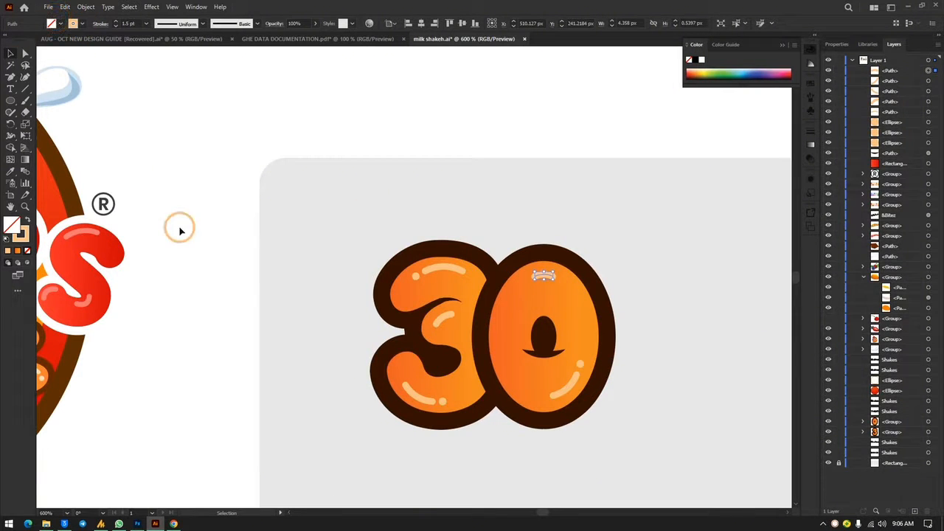
{"action": "key", "text": "a"}
{"action": "scroll", "coordinate": [155, 273], "scroll_direction": "left", "scroll_amount": 2}
{"action": "scroll", "coordinate": [153, 271], "scroll_direction": "left", "scroll_amount": 3}
{"action": "key", "text": "v"}
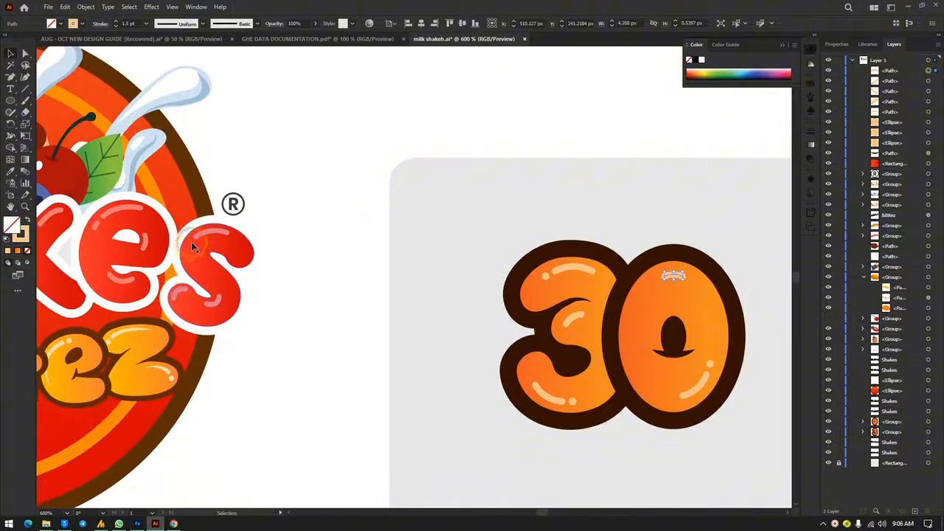
{"action": "left_click", "coordinate": [717, 308]}
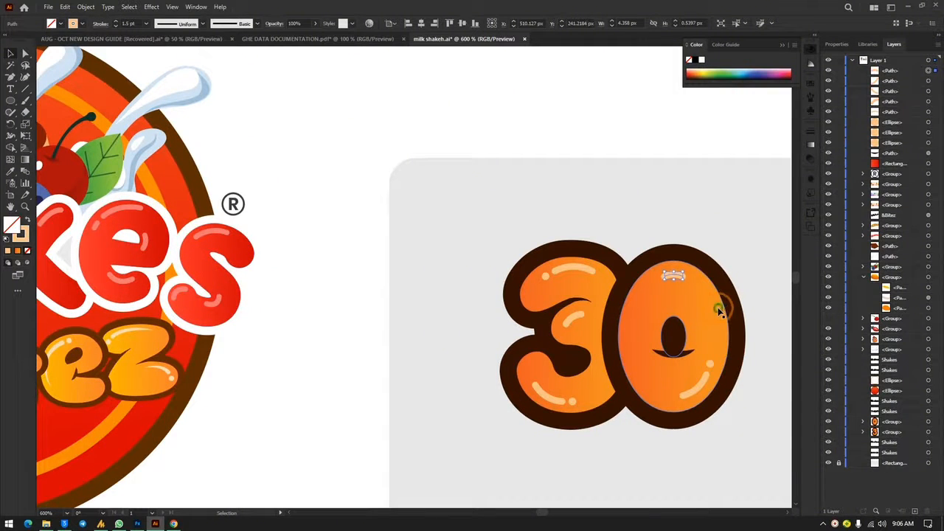
{"action": "left_click", "coordinate": [719, 311]}
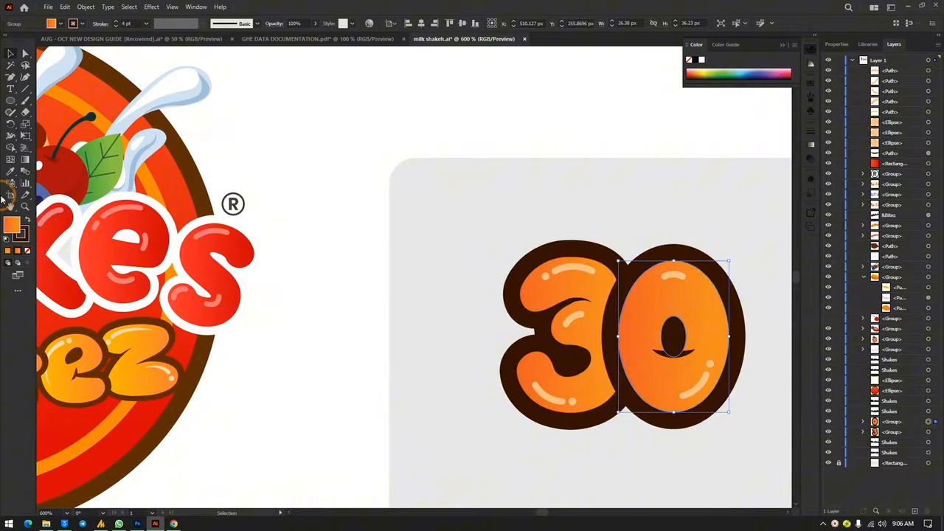
{"action": "left_click", "coordinate": [10, 171]}
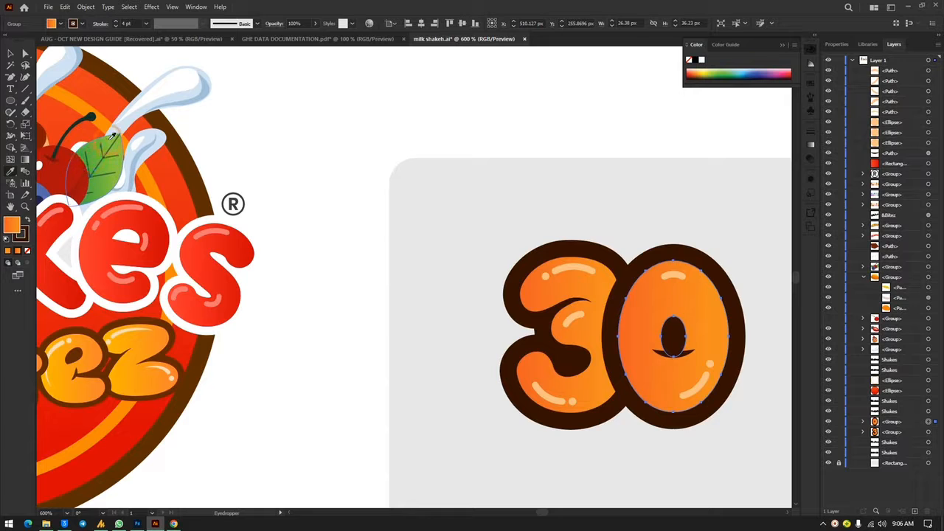
{"action": "left_click", "coordinate": [109, 139]}
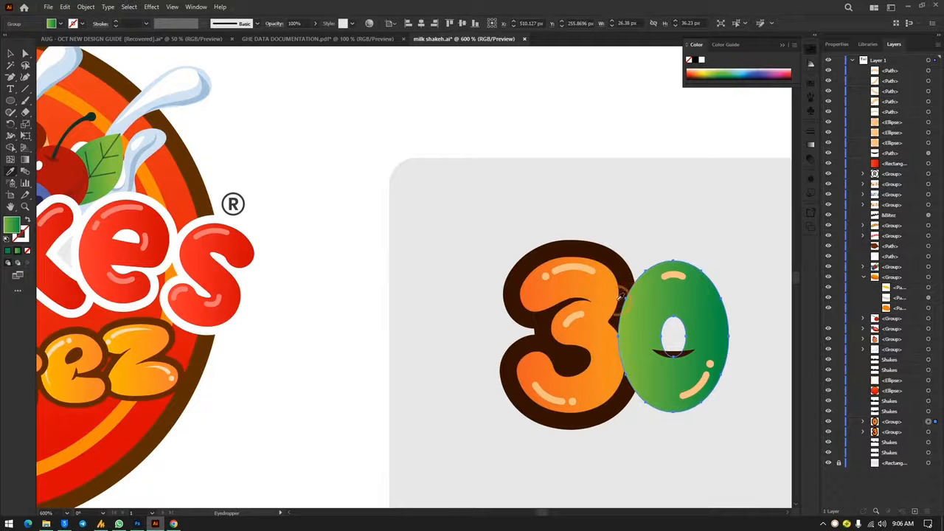
Try the red and yellow-orange gradients of the logo lettering on the 0 and return it to the 3's orange style
{"action": "left_click", "coordinate": [98, 241]}
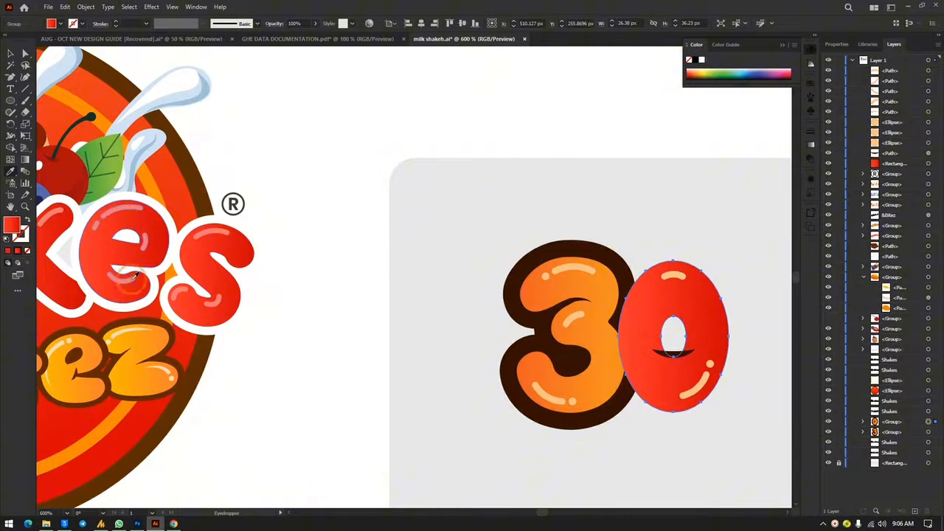
{"action": "left_click", "coordinate": [147, 338]}
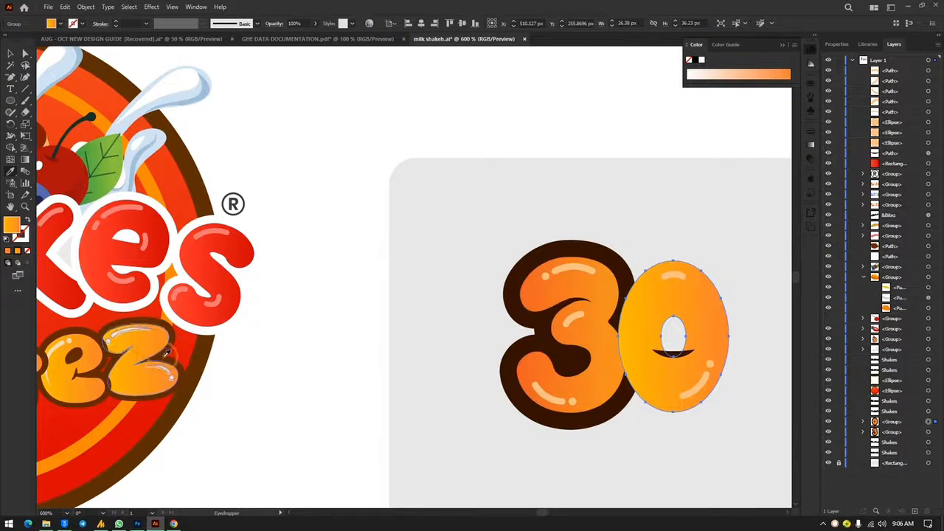
{"action": "left_click", "coordinate": [591, 283]}
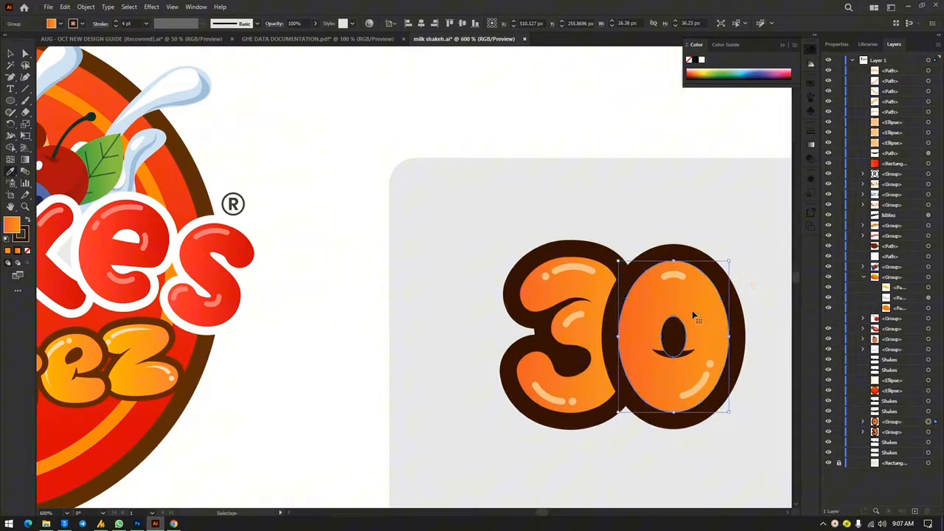
Change the starting colour stop of the 0's linear gradient fill to dark green
{"action": "key", "text": "ctrl+equal"}
{"action": "key", "text": "i"}
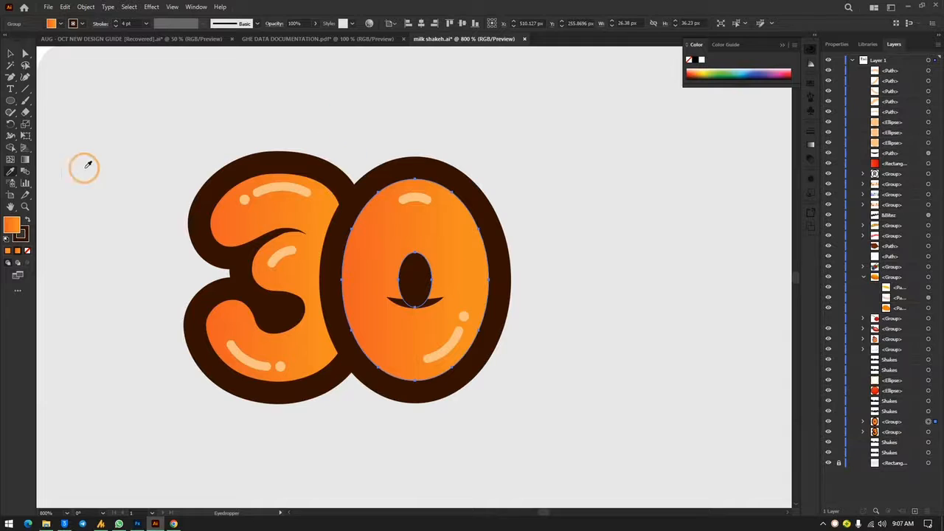
{"action": "left_click", "coordinate": [11, 55]}
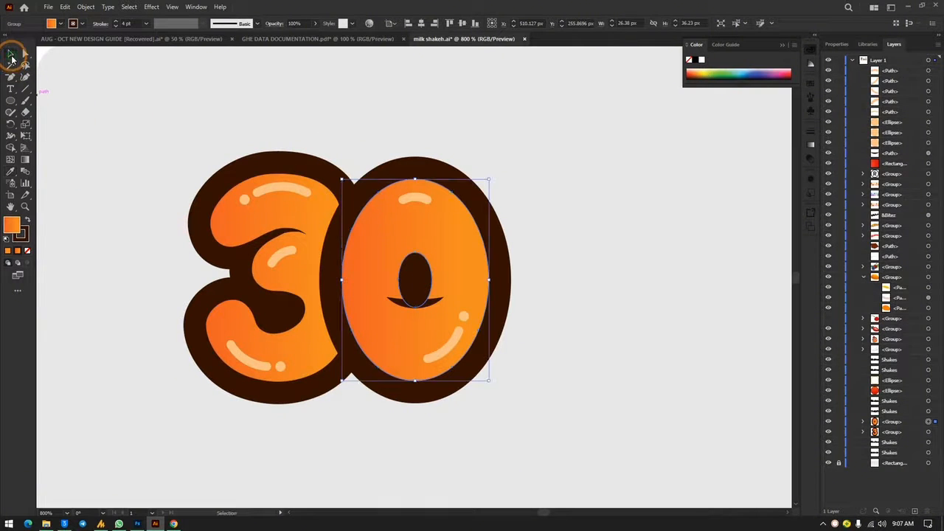
{"action": "left_click", "coordinate": [811, 144]}
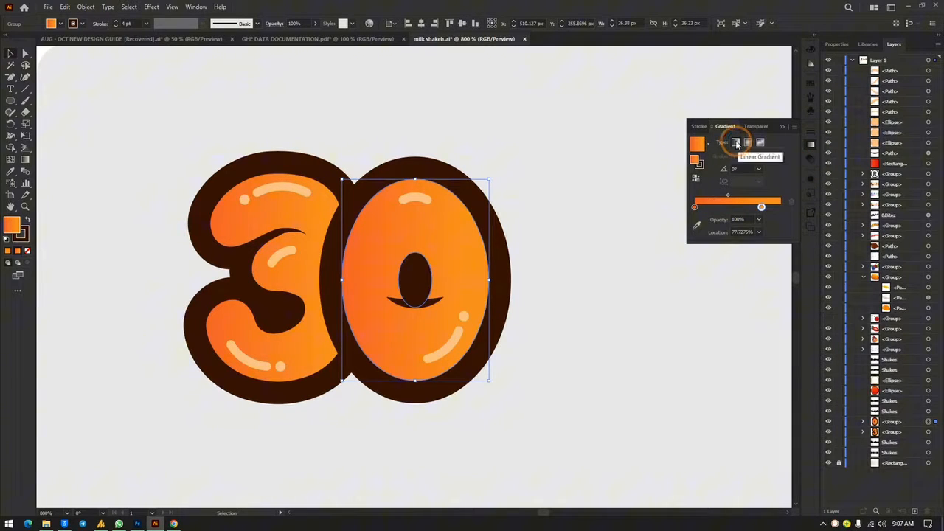
{"action": "double_click", "coordinate": [694, 208]}
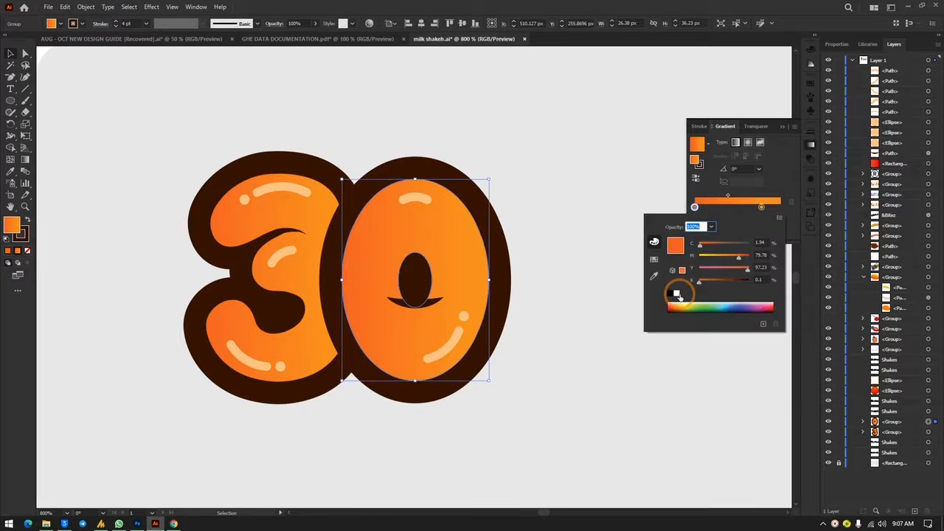
{"action": "left_click", "coordinate": [711, 307]}
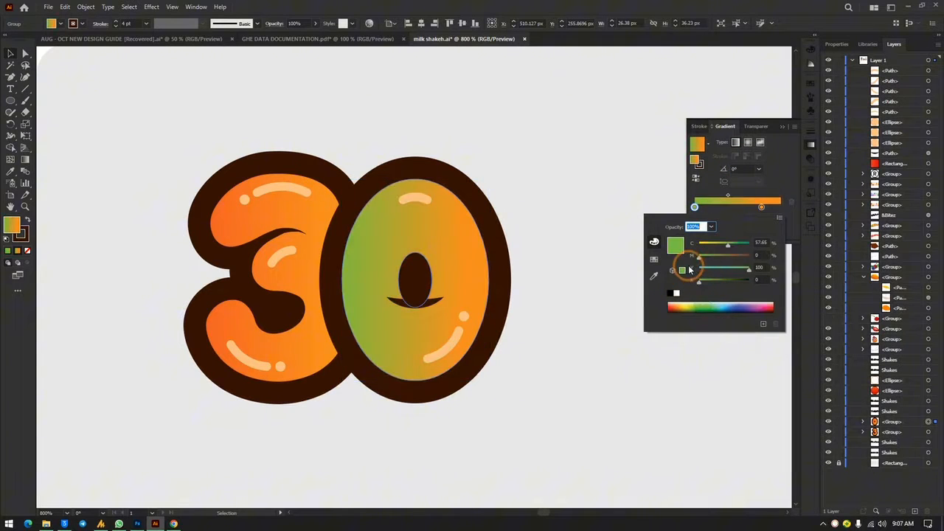
{"action": "left_click", "coordinate": [713, 308]}
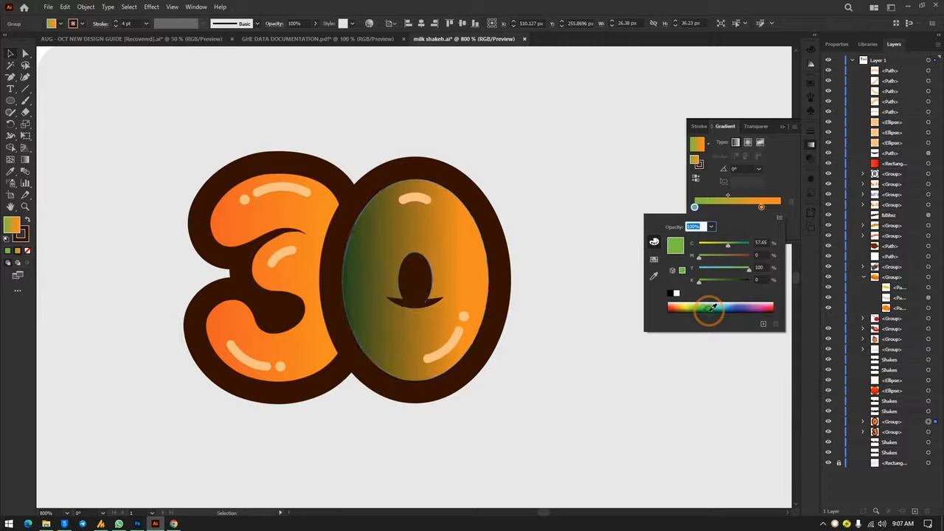
{"action": "left_click", "coordinate": [710, 304]}
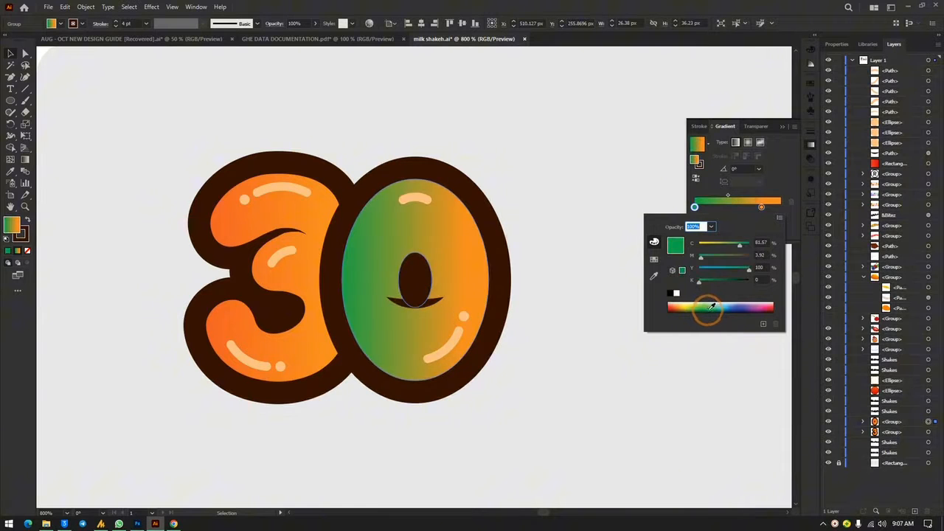
{"action": "left_click", "coordinate": [708, 309]}
Set the ending colour stop of the 0's gradient to the light yellow-green swatch
{"action": "left_click", "coordinate": [761, 208]}
{"action": "double_click", "coordinate": [761, 207]}
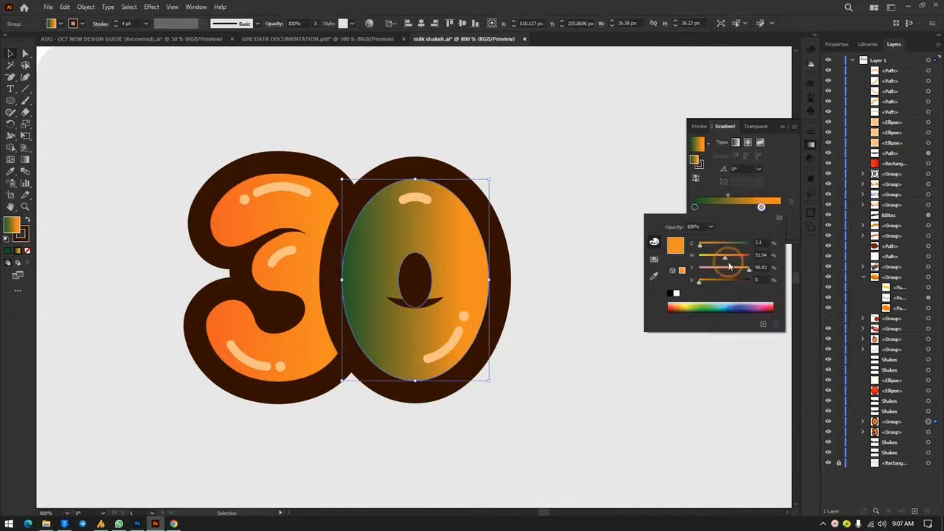
{"action": "left_click", "coordinate": [655, 261]}
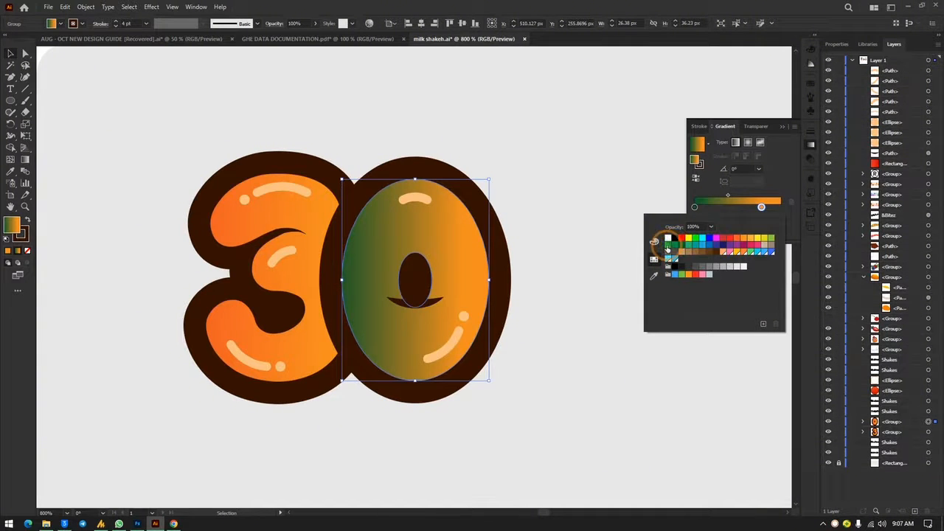
{"action": "left_click", "coordinate": [668, 246]}
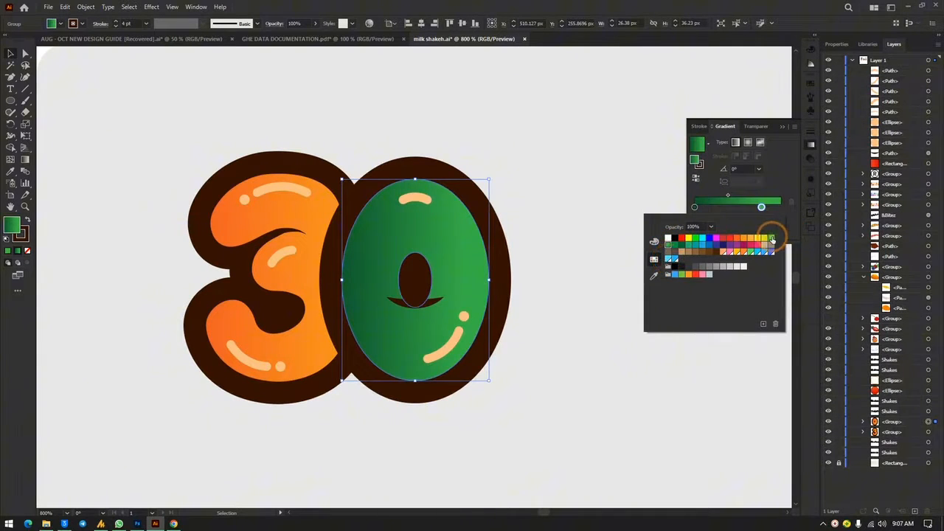
{"action": "left_click", "coordinate": [771, 239]}
Set the starting colour stop of the 0's gradient to a medium green swatch and close the gradient settings
{"action": "left_click", "coordinate": [694, 207]}
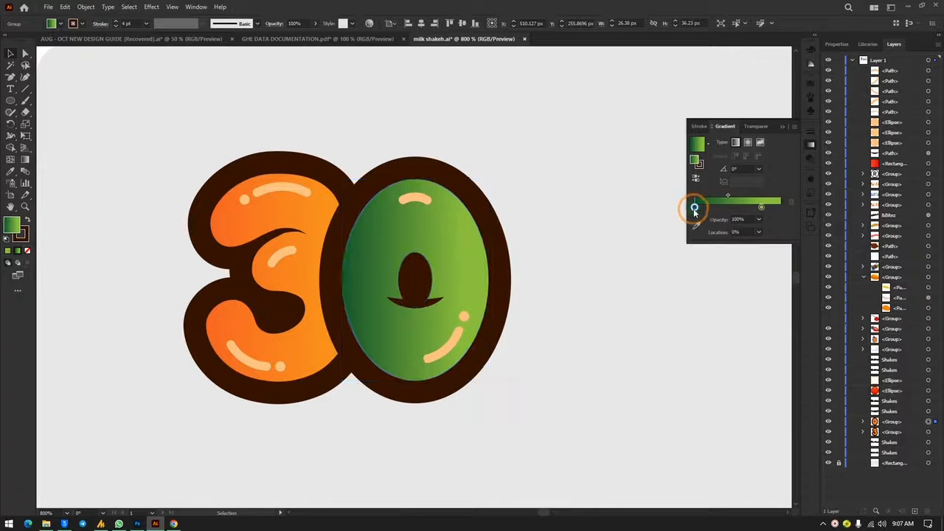
{"action": "double_click", "coordinate": [693, 207]}
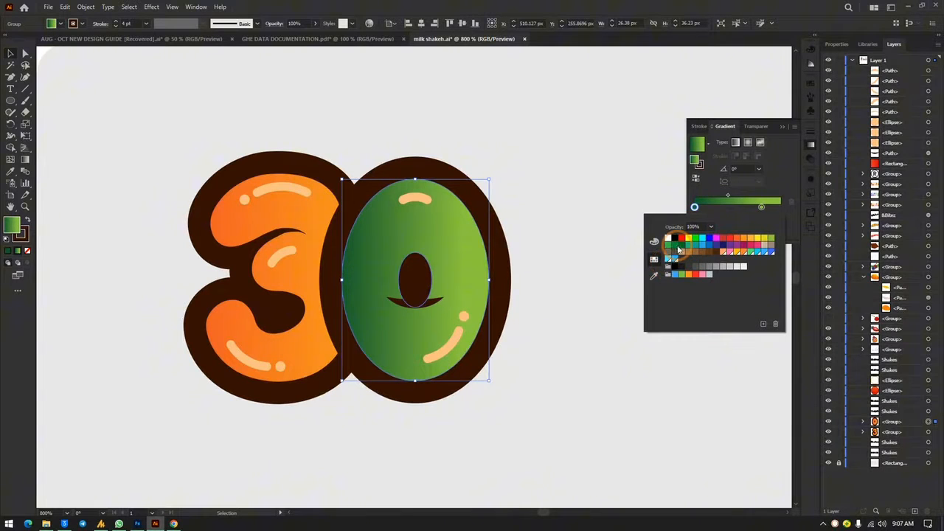
{"action": "left_click", "coordinate": [678, 250]}
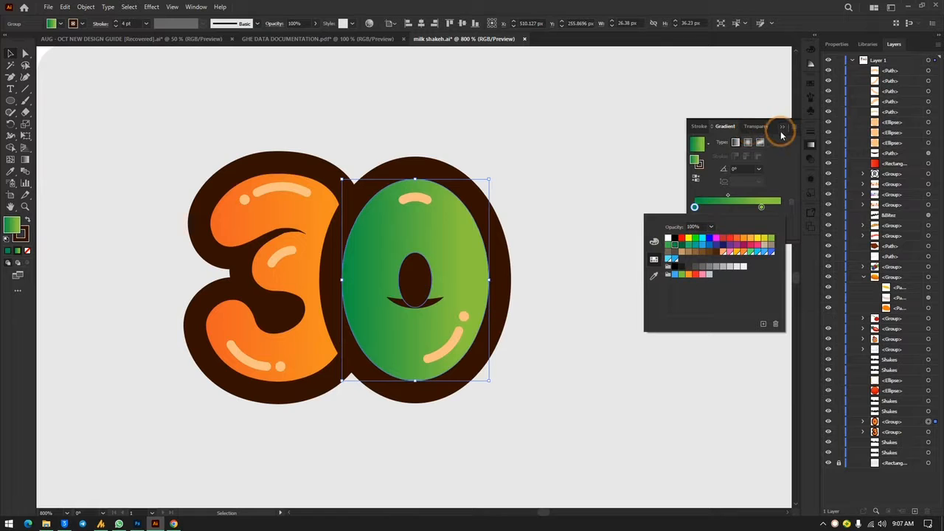
{"action": "left_click", "coordinate": [781, 129]}
{"action": "left_click", "coordinate": [781, 127]}
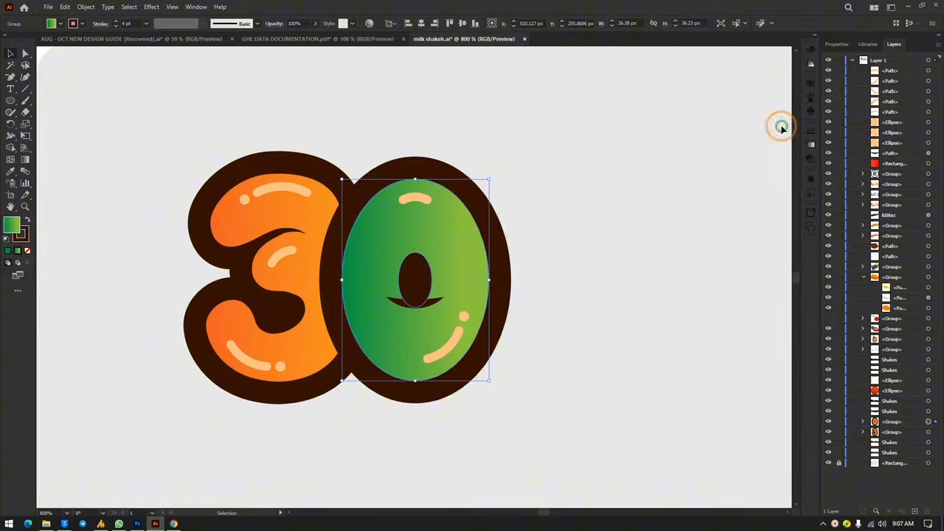
Select the two highlight arcs on the 0 and set their stroke to the yellow-green swatch
{"action": "left_click", "coordinate": [413, 201]}
{"action": "left_click", "coordinate": [449, 347], "text": "shift"}
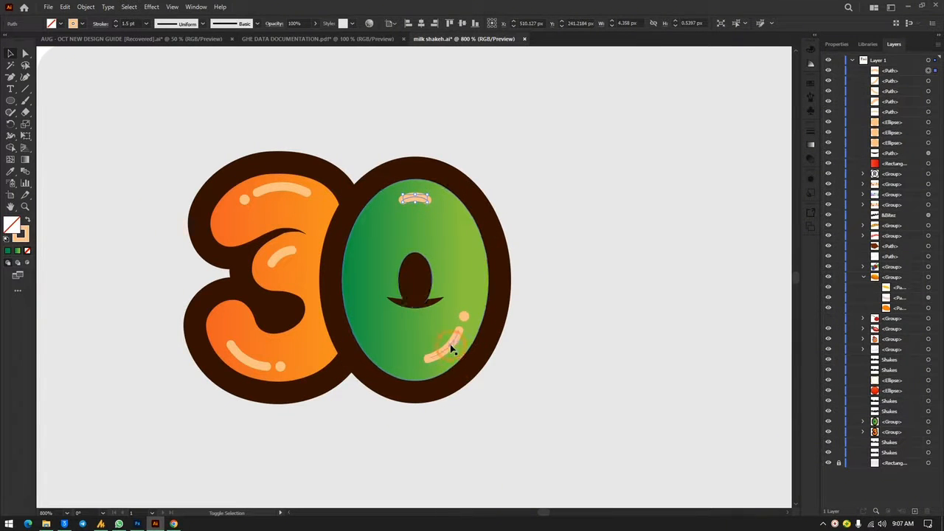
{"action": "left_click", "coordinate": [77, 23]}
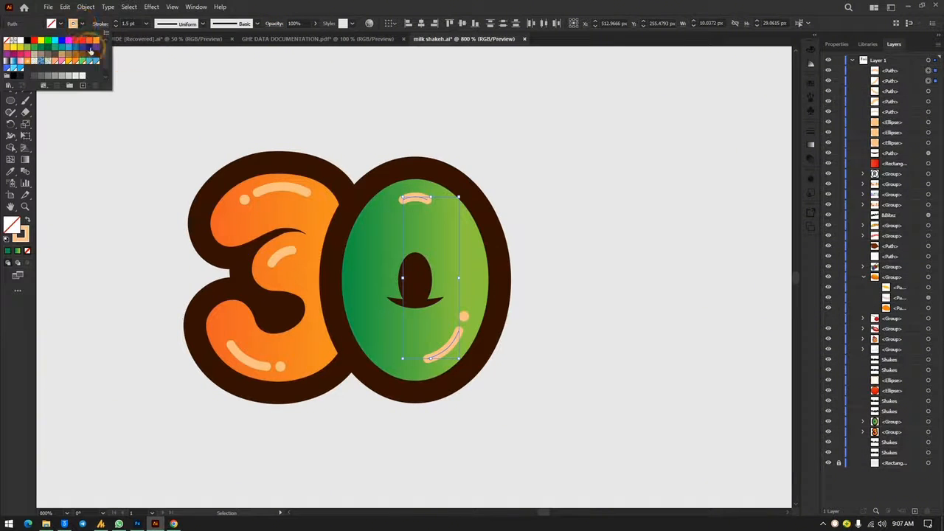
{"action": "left_click", "coordinate": [26, 49]}
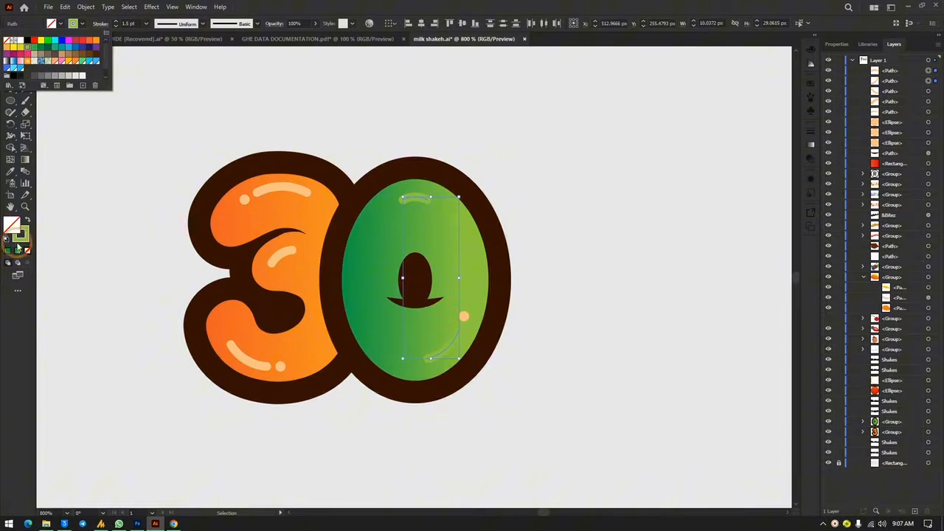
Change the stroke of the 0's two arcs to white, hex FFFFFF, in the Color Picker and deselect them
{"action": "left_click", "coordinate": [22, 237]}
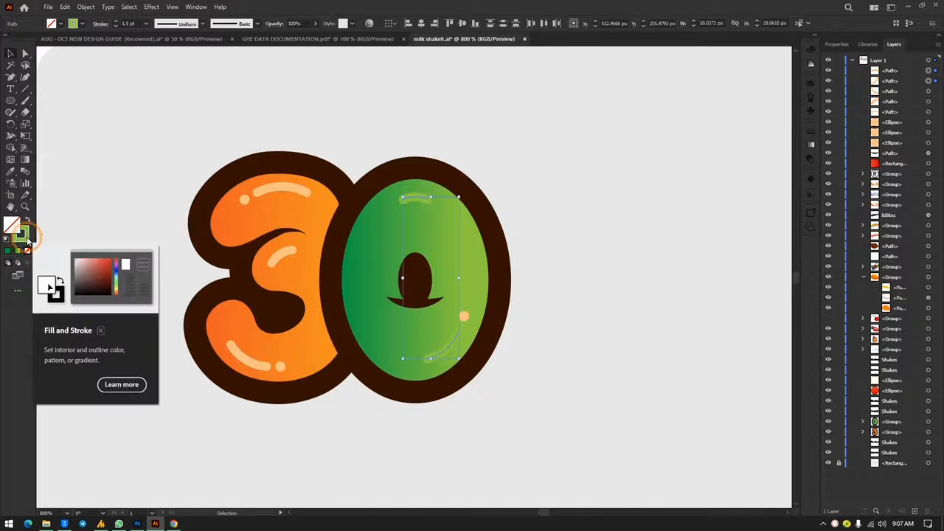
{"action": "left_click", "coordinate": [20, 235]}
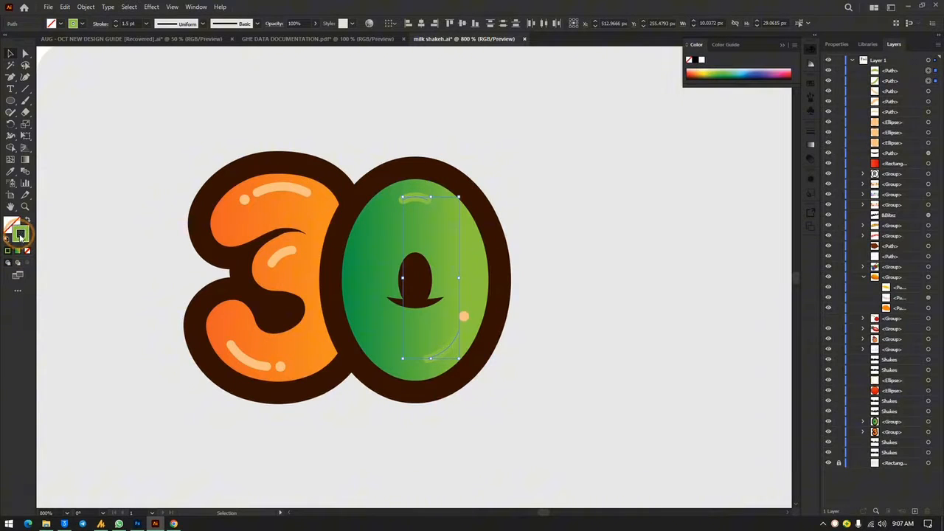
{"action": "double_click", "coordinate": [21, 235]}
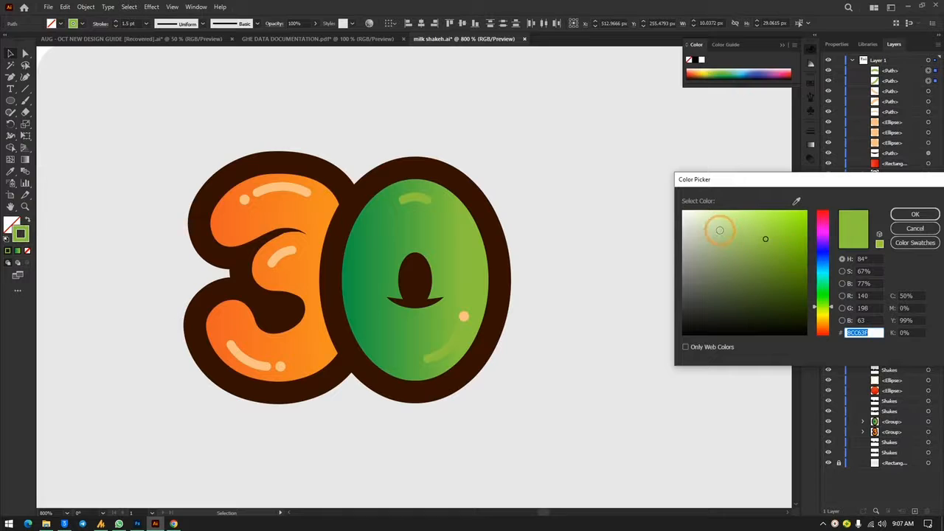
{"action": "mouse_move", "coordinate": [720, 230]}
{"action": "left_mouse_down"}
{"action": "mouse_move", "coordinate": [722, 216]}
{"action": "mouse_move", "coordinate": [741, 222]}
{"action": "mouse_move", "coordinate": [733, 236]}
{"action": "mouse_move", "coordinate": [759, 243]}
{"action": "mouse_move", "coordinate": [763, 212]}
{"action": "mouse_move", "coordinate": [732, 224]}
{"action": "mouse_move", "coordinate": [721, 219]}
{"action": "mouse_move", "coordinate": [740, 235]}
{"action": "mouse_move", "coordinate": [743, 226]}
{"action": "left_mouse_up"}
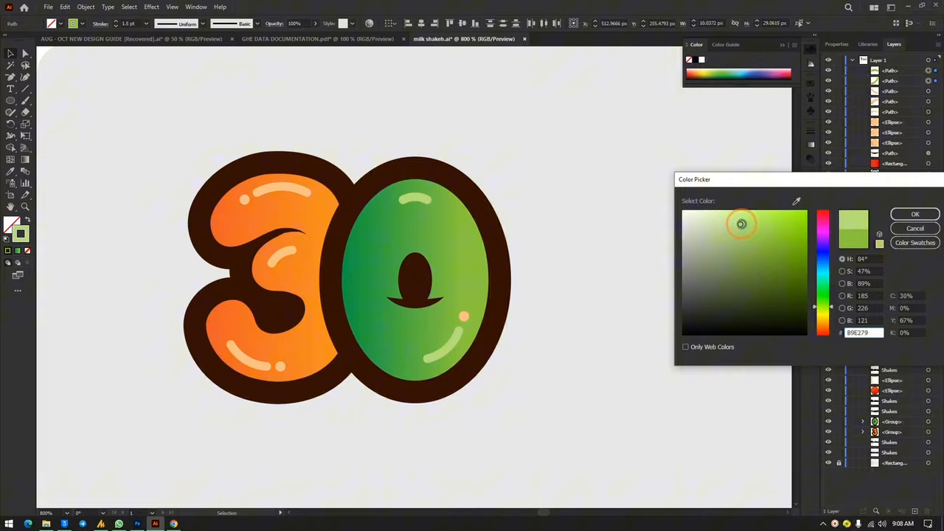
{"action": "mouse_move", "coordinate": [741, 223]}
{"action": "left_mouse_down"}
{"action": "mouse_move", "coordinate": [685, 213]}
{"action": "mouse_move", "coordinate": [666, 194]}
{"action": "left_mouse_up"}
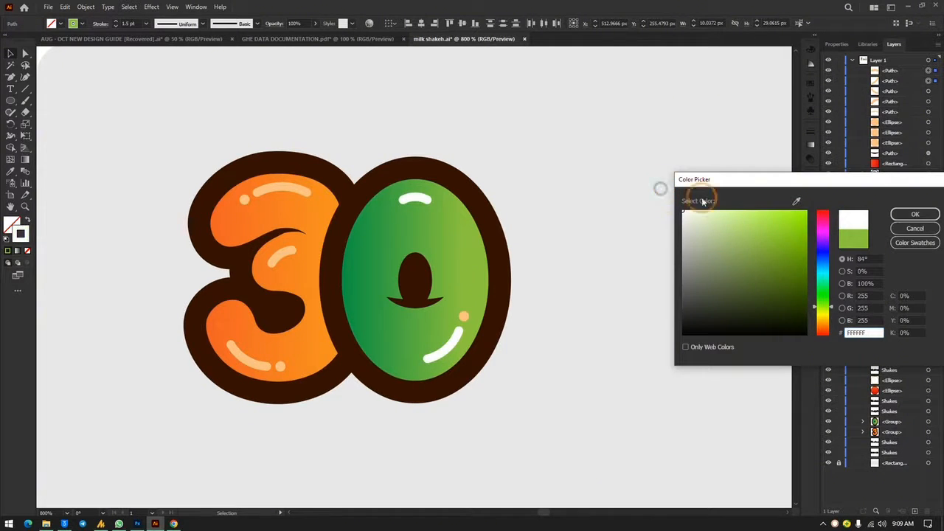
{"action": "left_click", "coordinate": [924, 214]}
{"action": "left_click", "coordinate": [533, 190]}
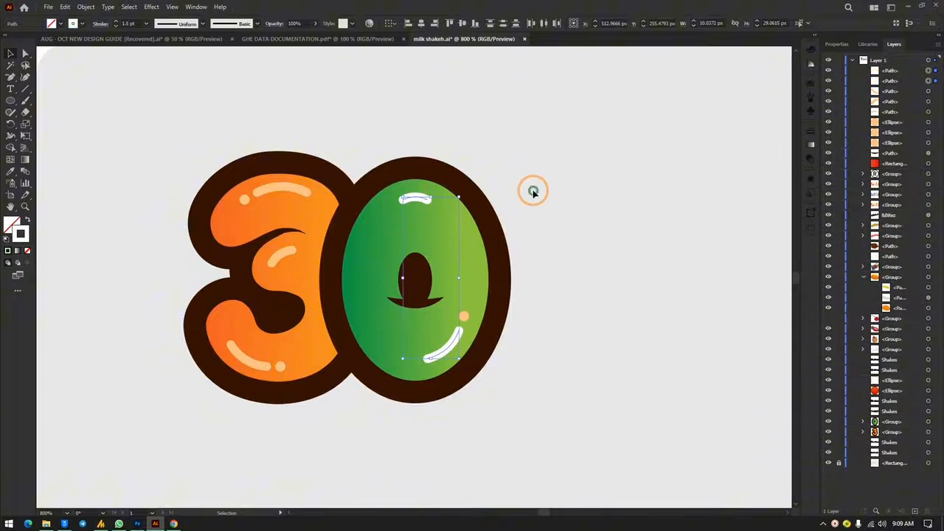
Select the two white highlight arcs on the 0 and lower their opacity to 36%
{"action": "left_click", "coordinate": [420, 211]}
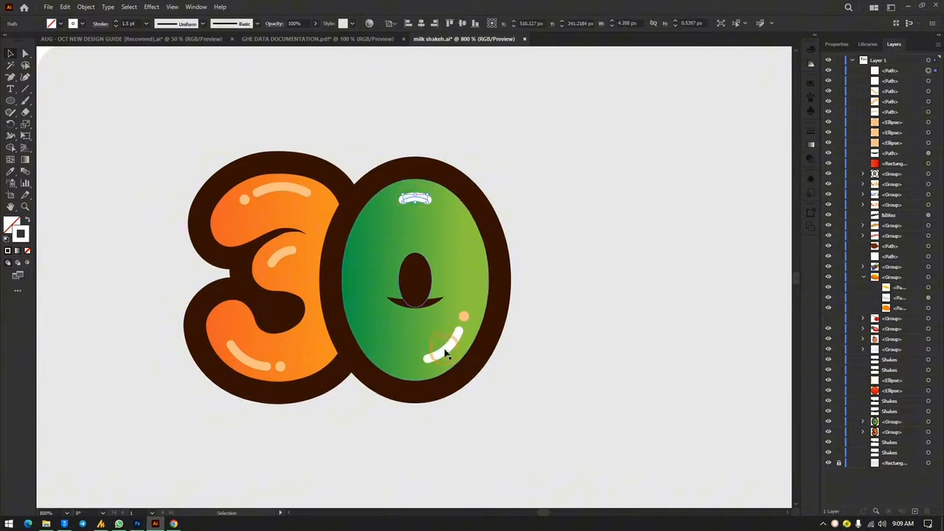
{"action": "left_click", "coordinate": [446, 351], "text": "shift"}
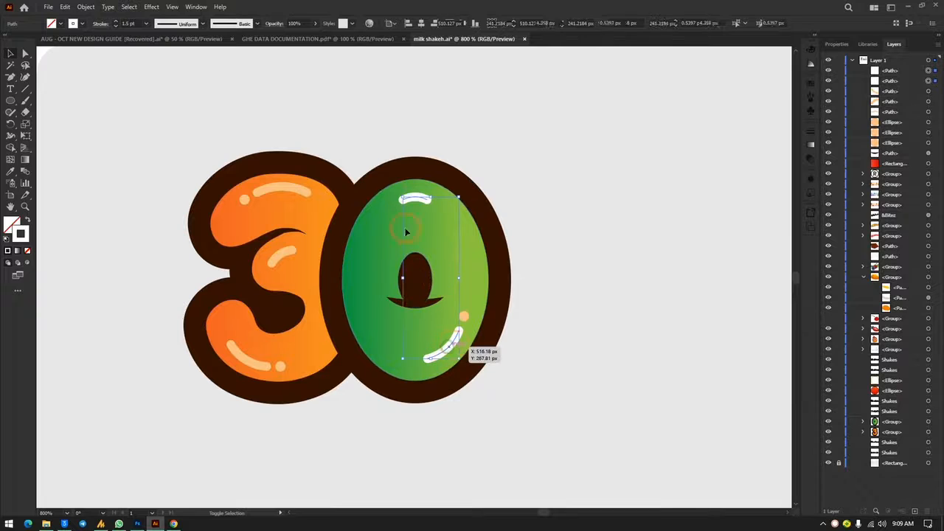
{"action": "left_click", "coordinate": [812, 159]}
{"action": "left_click", "coordinate": [786, 142]}
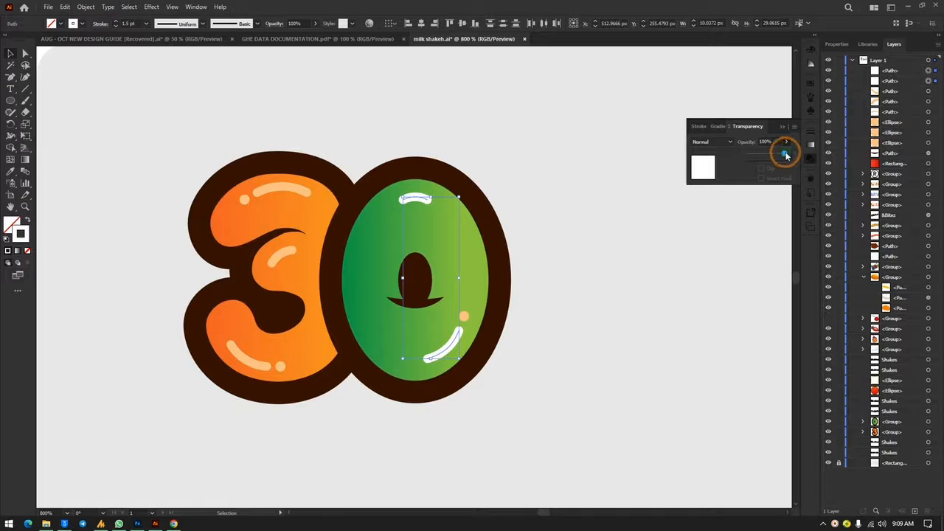
{"action": "left_click_drag", "start_coordinate": [786, 155], "coordinate": [763, 167]}
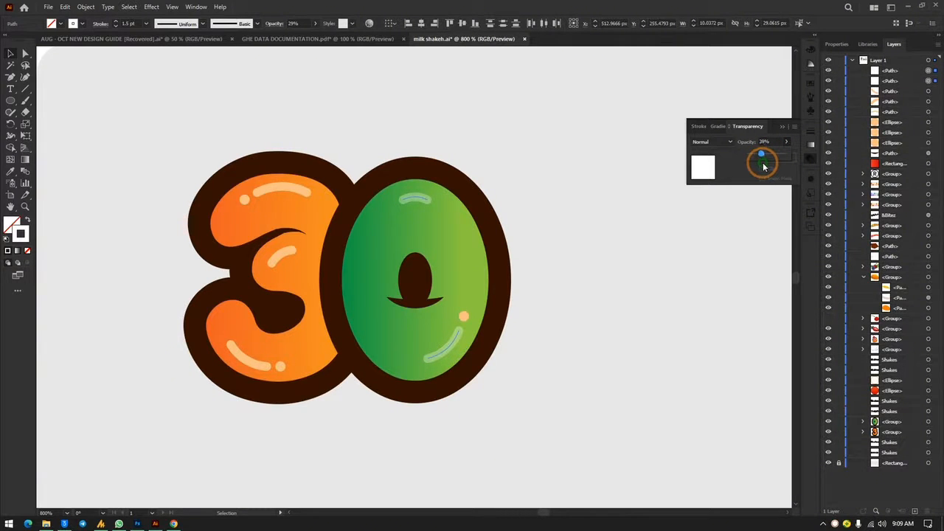
{"action": "left_click_drag", "start_coordinate": [764, 166], "coordinate": [767, 165]}
{"action": "left_click", "coordinate": [566, 237]}
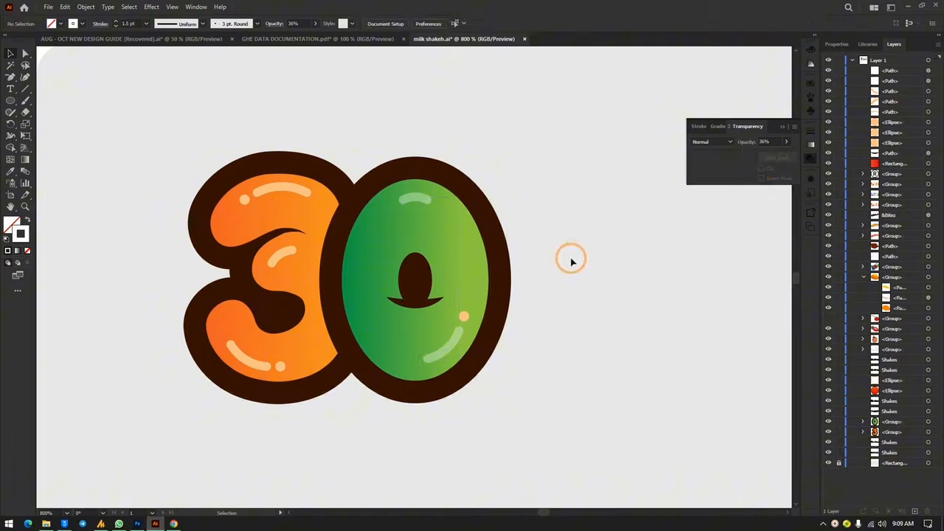
Try the 0's translucent upper highlight arc over the orange 3 and its dark fold, and return it to the 0
{"action": "left_click", "coordinate": [451, 349]}
{"action": "left_click_drag", "start_coordinate": [421, 199], "coordinate": [292, 206]}
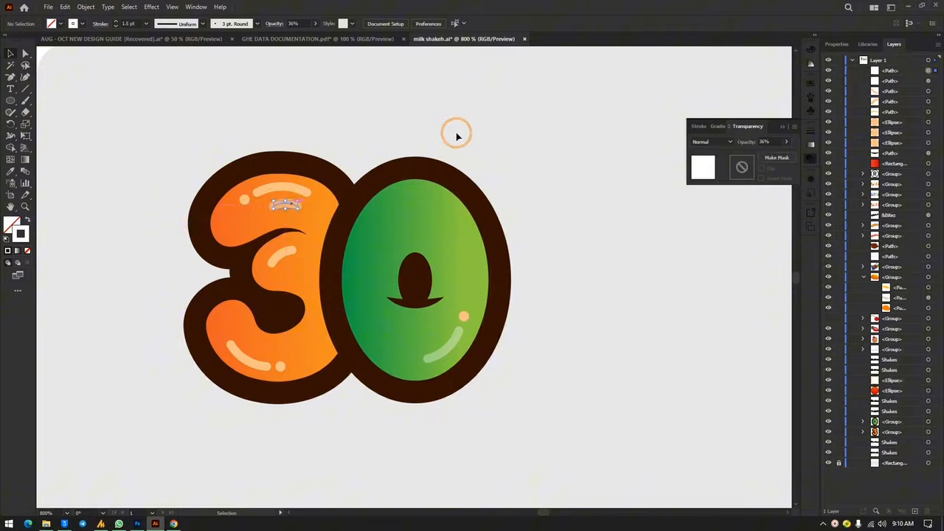
{"action": "left_click", "coordinate": [457, 137]}
{"action": "left_click", "coordinate": [280, 204]}
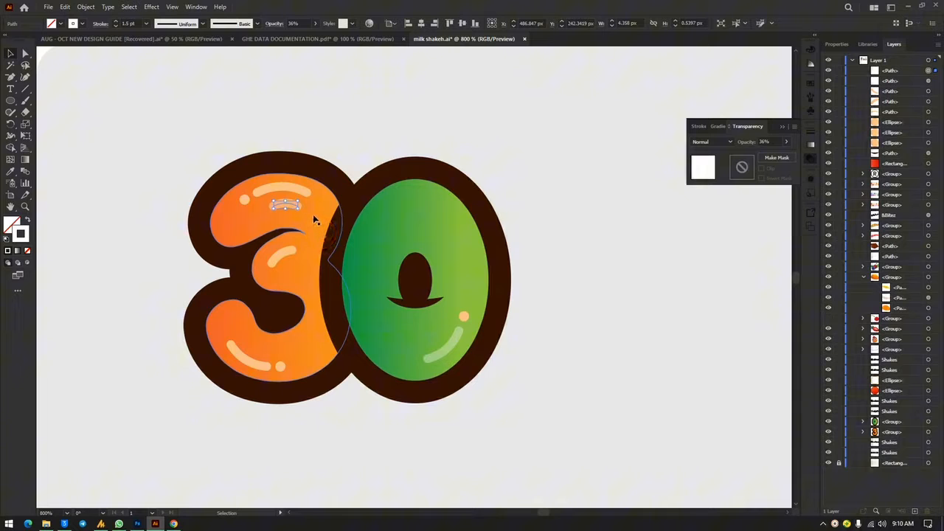
{"action": "left_click", "coordinate": [350, 121]}
{"action": "left_click_drag", "start_coordinate": [285, 205], "coordinate": [259, 239]}
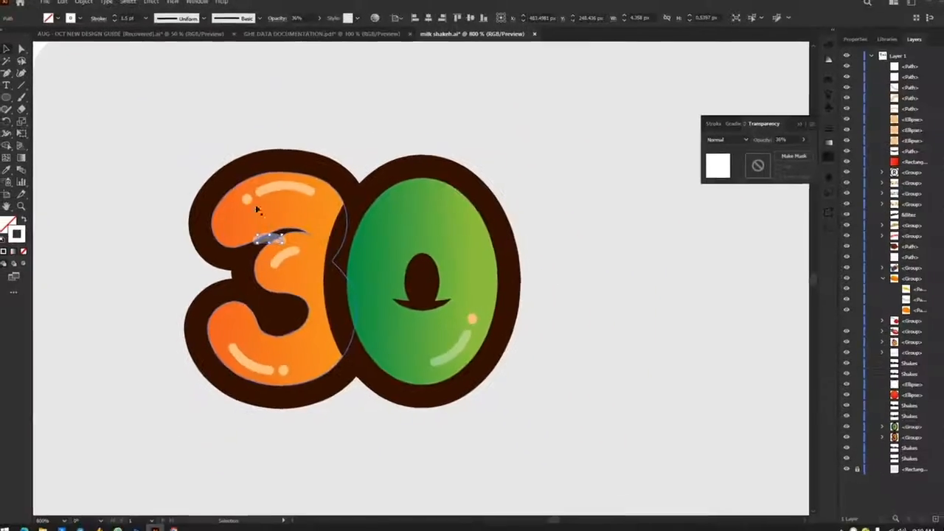
{"action": "left_click_drag", "start_coordinate": [267, 238], "coordinate": [416, 204]}
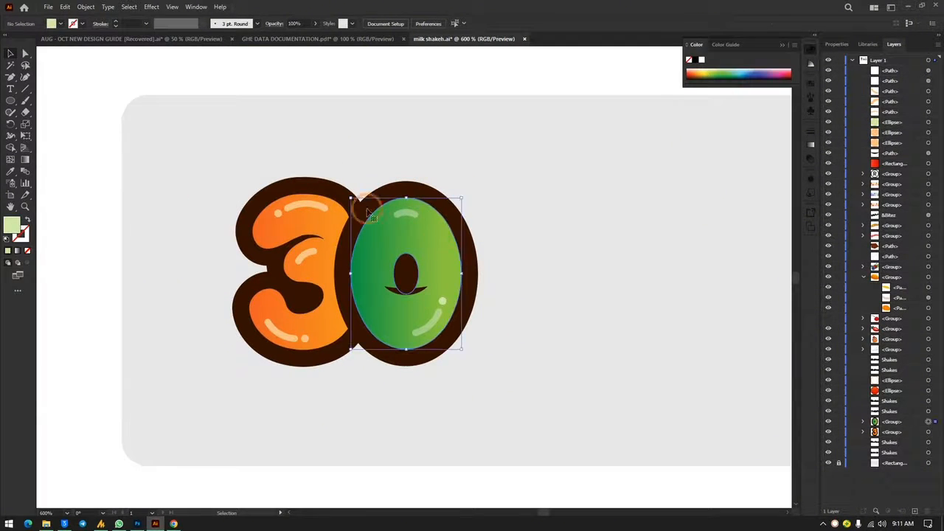
Try a dark green stroke, hex 052600, on the 0 in the Color Picker
{"action": "left_click", "coordinate": [423, 232]}
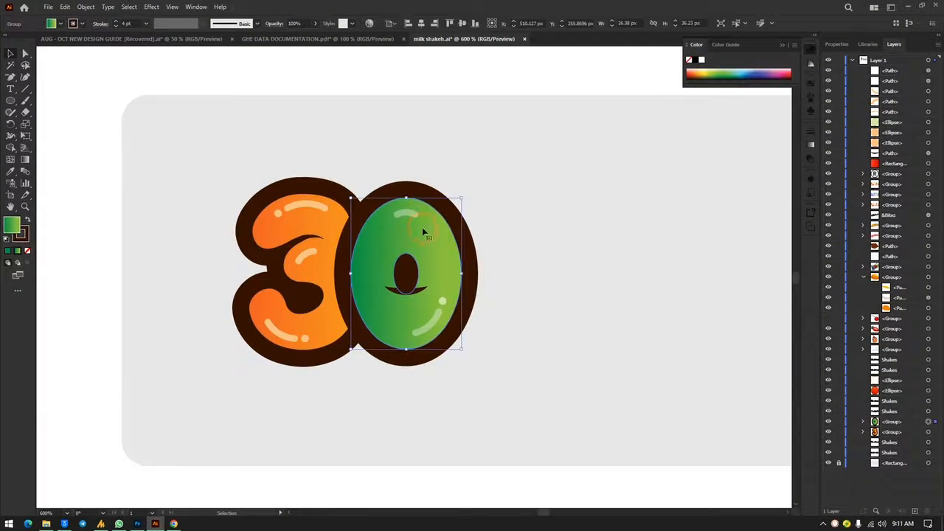
{"action": "double_click", "coordinate": [20, 237]}
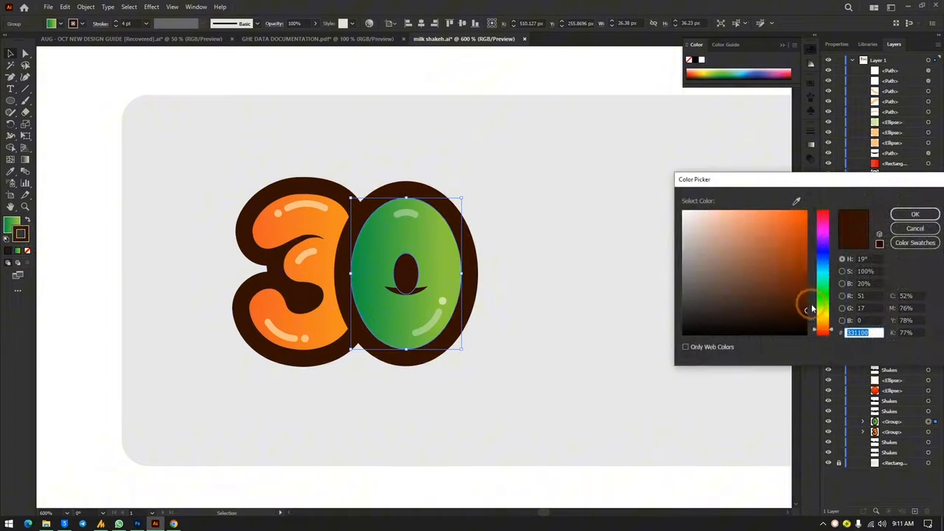
{"action": "mouse_move", "coordinate": [834, 304]}
{"action": "left_mouse_down"}
{"action": "mouse_move", "coordinate": [796, 310]}
{"action": "mouse_move", "coordinate": [811, 317]}
{"action": "left_mouse_up"}
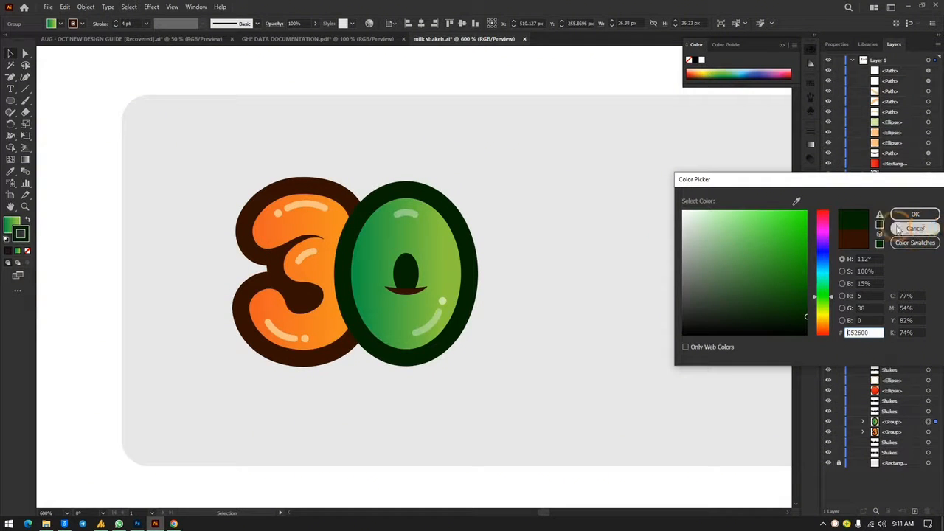
{"action": "left_click", "coordinate": [853, 241]}
{"action": "left_click", "coordinate": [914, 214]}
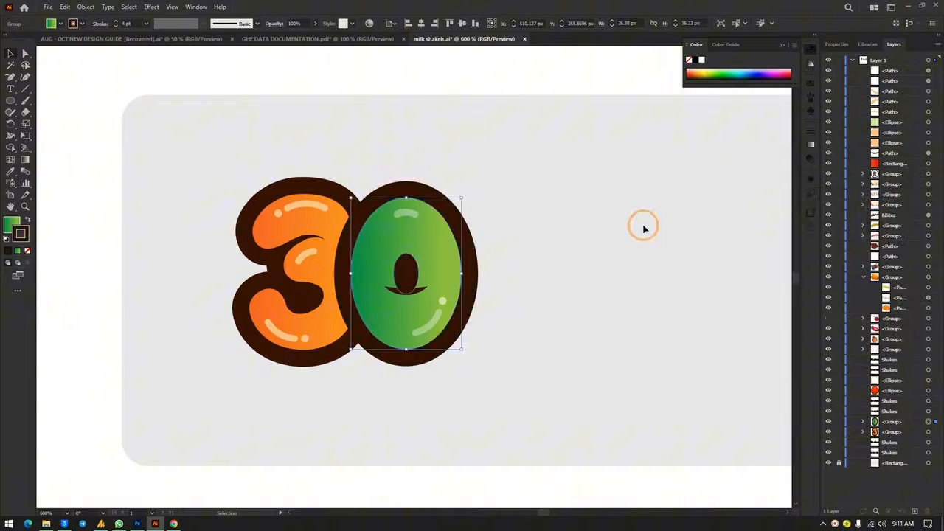
Undo the green recolouring of the 0 back to its orange gradient fill and leave both digits deselected
{"action": "left_click", "coordinate": [422, 259]}
{"action": "left_click", "coordinate": [523, 202]}
{"action": "key", "text": "ctrl+z"}
{"action": "left_click_drag", "start_coordinate": [513, 149], "coordinate": [390, 394]}
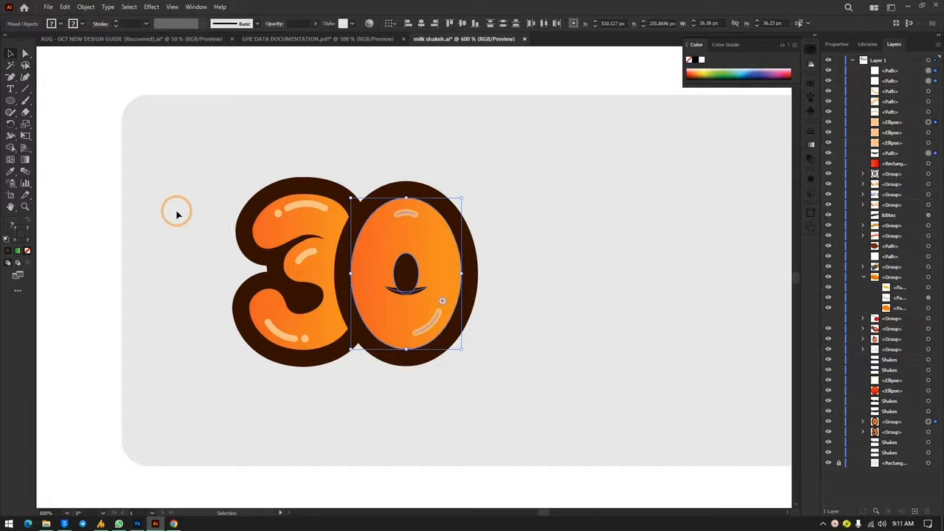
{"action": "left_click_drag", "start_coordinate": [183, 164], "coordinate": [337, 392]}
{"action": "left_click", "coordinate": [707, 262]}
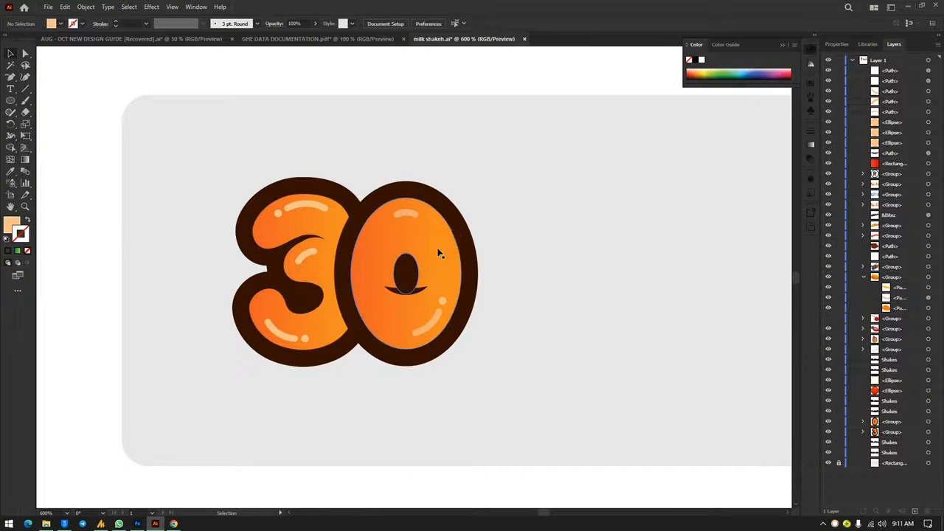
Try moving the ungrouped 0 away from the 3 and undo the move
{"action": "left_click_drag", "start_coordinate": [438, 253], "coordinate": [632, 200]}
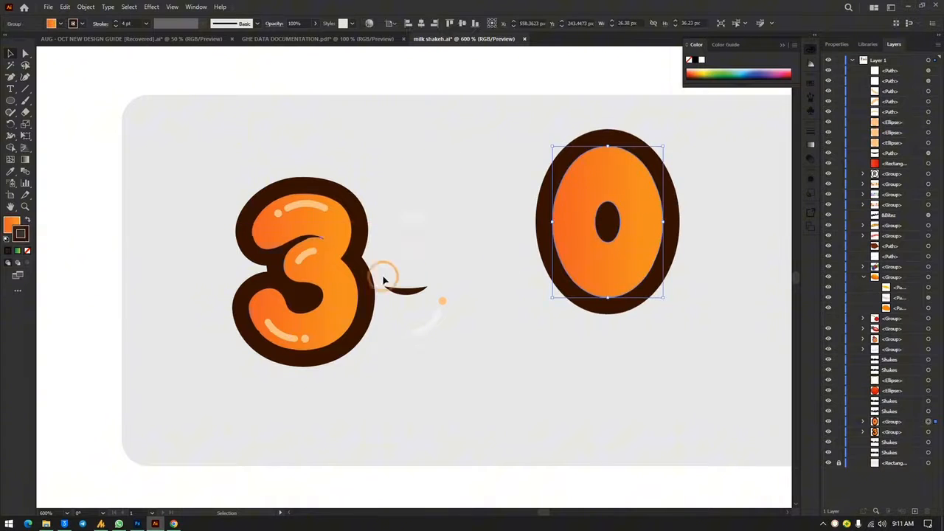
{"action": "key", "text": "ctrl+z"}
{"action": "left_click", "coordinate": [508, 151]}
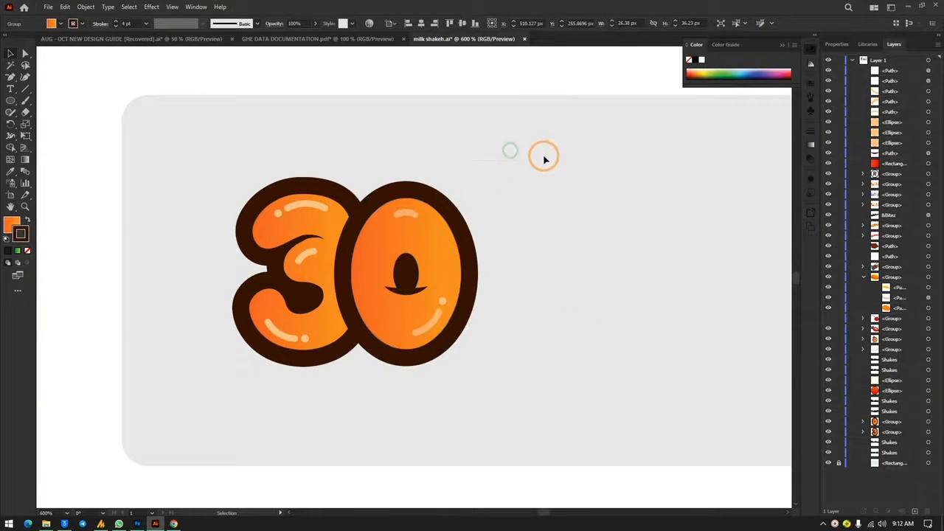
Group the 0 with its highlight arcs, dot and curved shadow under the counter
{"action": "left_click_drag", "start_coordinate": [544, 160], "coordinate": [406, 388]}
{"action": "key", "text": "ctrl+g"}
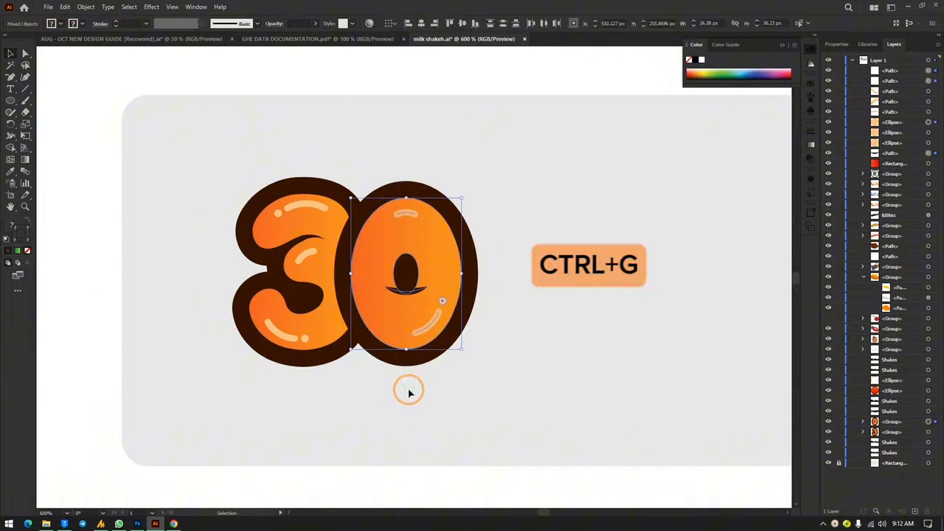
{"action": "key", "text": "a"}
{"action": "key", "text": "ctrl+g"}
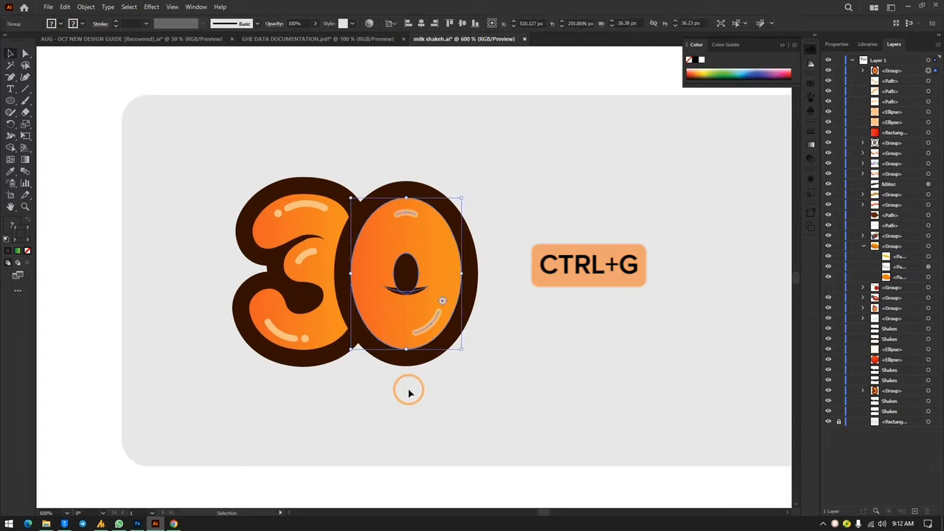
{"action": "left_click", "coordinate": [561, 278]}
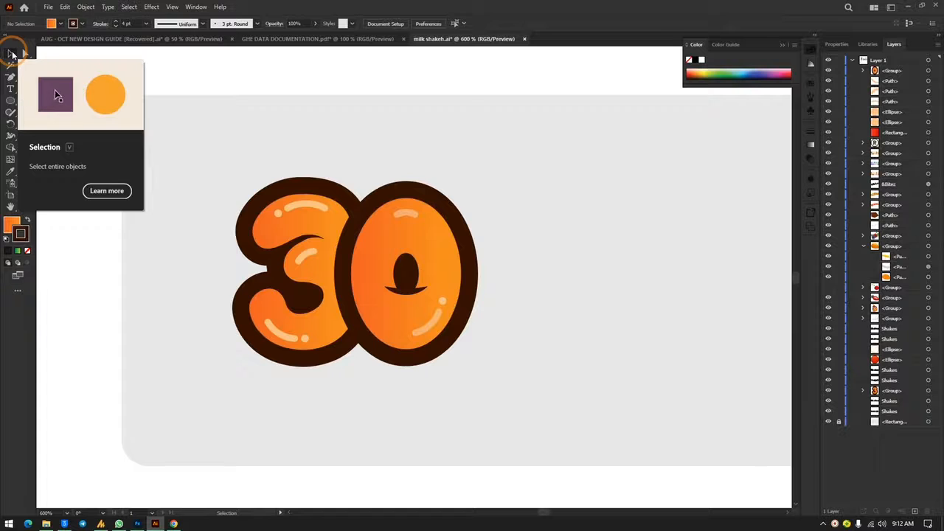
Test moving the whole grouped 0, and its body alone with Direct Selection, undoing both moves
{"action": "left_click_drag", "start_coordinate": [414, 231], "coordinate": [563, 172]}
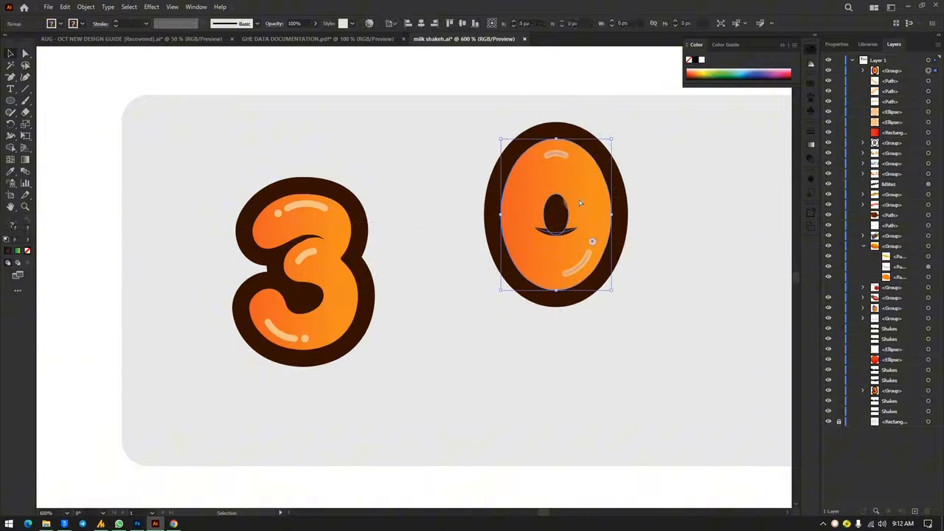
{"action": "key", "text": "ctrl+z"}
{"action": "left_click", "coordinate": [25, 53]}
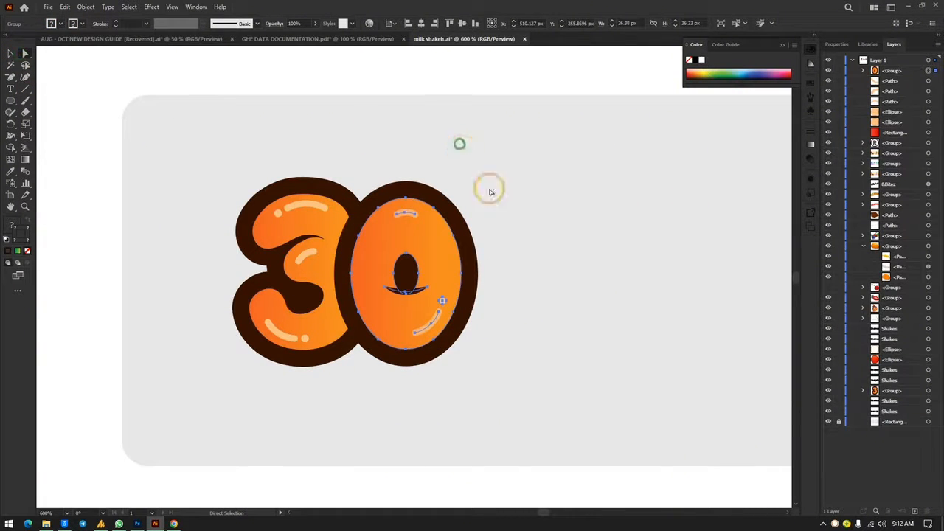
{"action": "left_click_drag", "start_coordinate": [443, 258], "coordinate": [651, 185]}
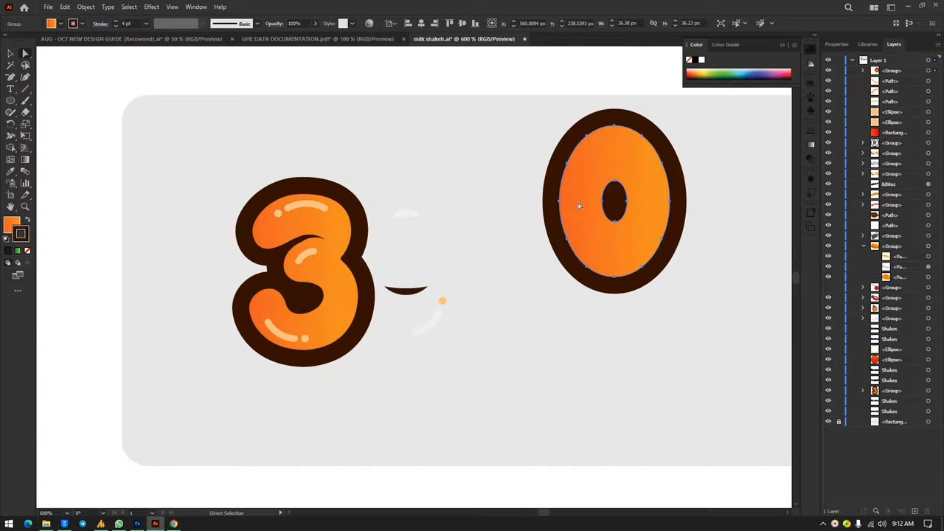
{"action": "key", "text": "ctrl+z"}
{"action": "left_click", "coordinate": [11, 53]}
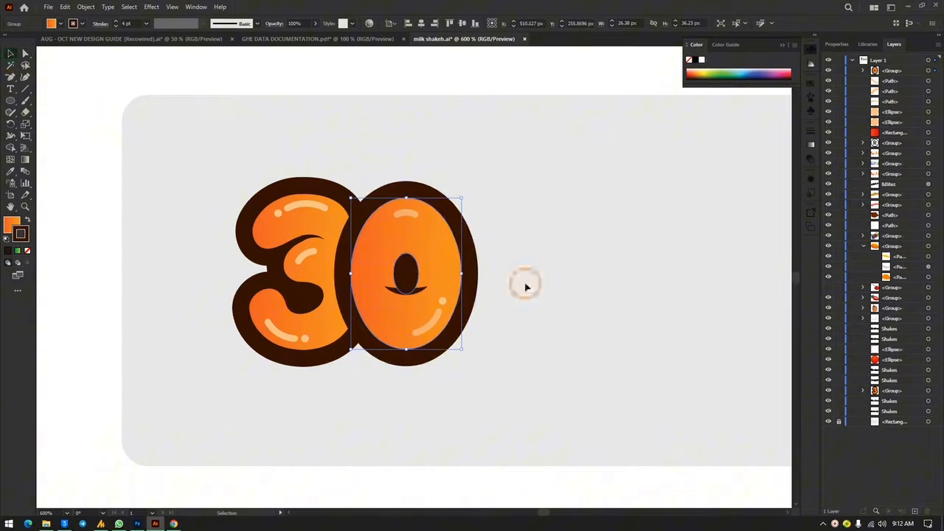
{"action": "left_click", "coordinate": [564, 288]}
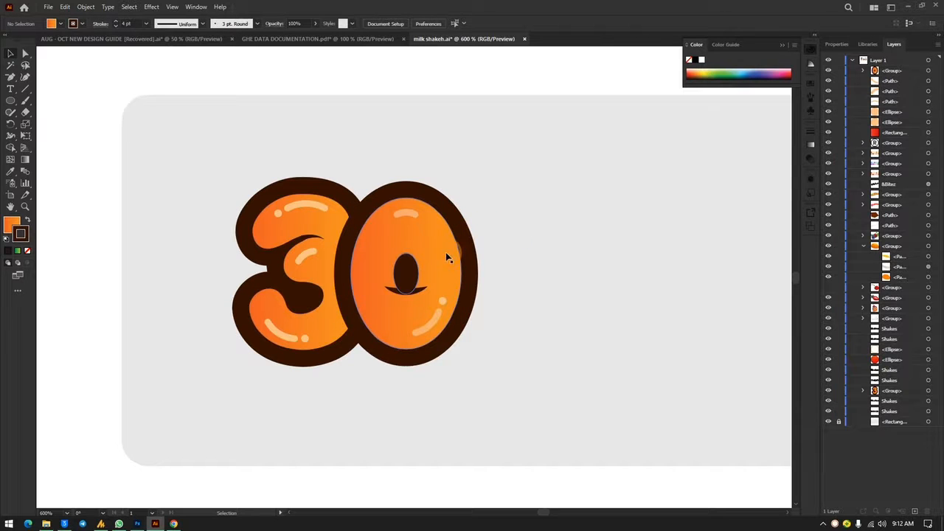
Duplicate the grouped 0 twice to the right with evenly overlapping outlines so the number reads 3000
{"action": "left_click_drag", "start_coordinate": [438, 258], "coordinate": [618, 256]}
{"action": "left_click", "coordinate": [696, 258]}
{"action": "left_click", "coordinate": [698, 280]}
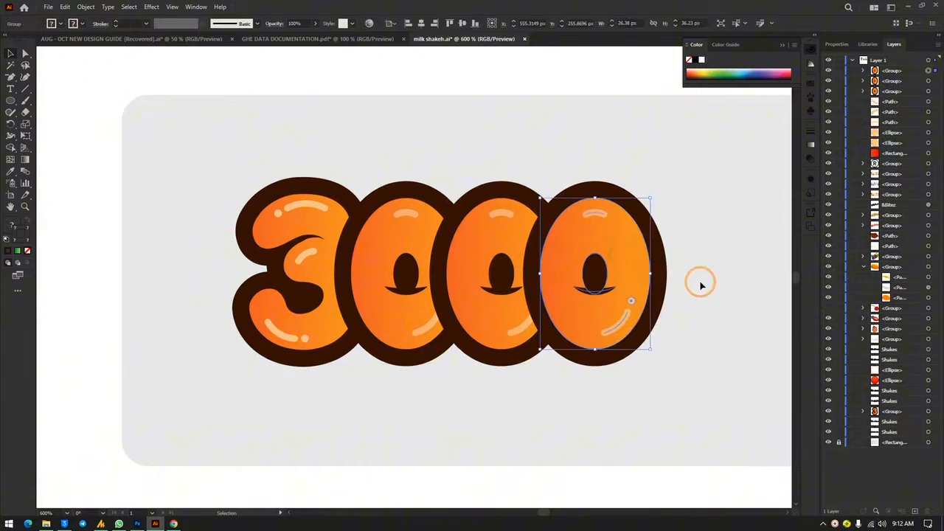
{"action": "left_click", "coordinate": [687, 360]}
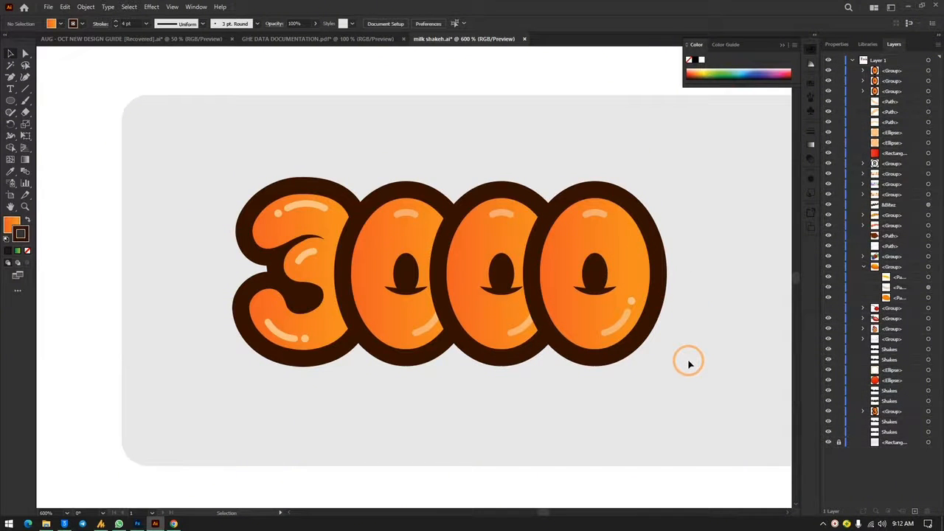
Recolour the highlight arcs on all three 0s with the Eyedropper, sampling the 3's pale orange highlight
{"action": "key", "text": "ctrl+minus"}
{"action": "key", "text": "ctrl+minus"}
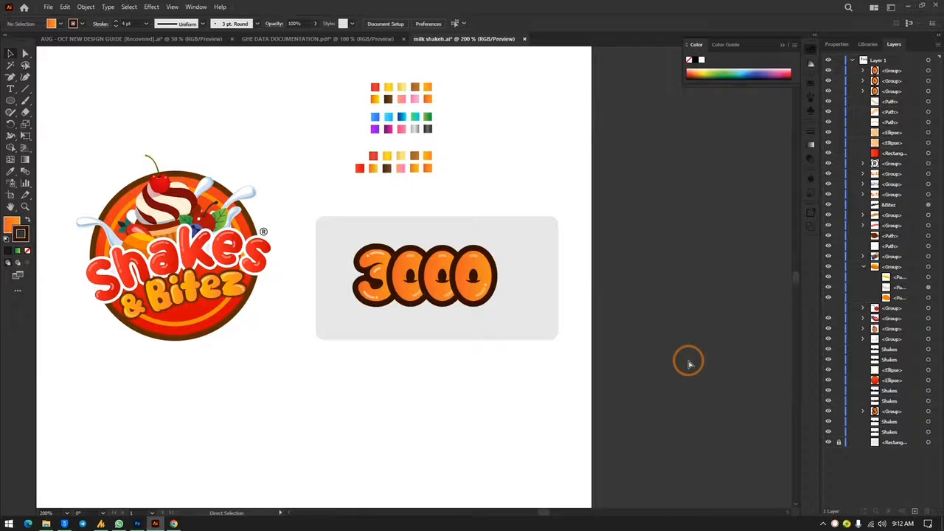
{"action": "key", "text": "ctrl+plus"}
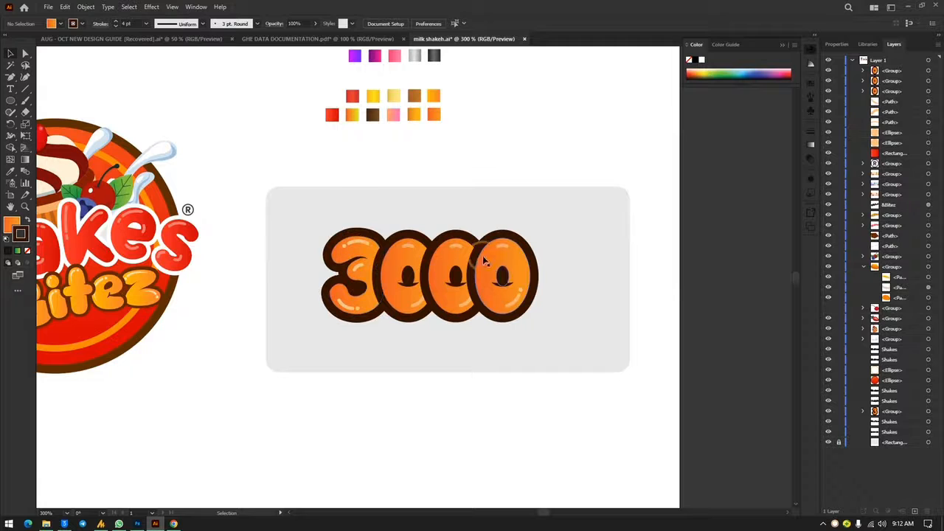
{"action": "left_click", "coordinate": [418, 258]}
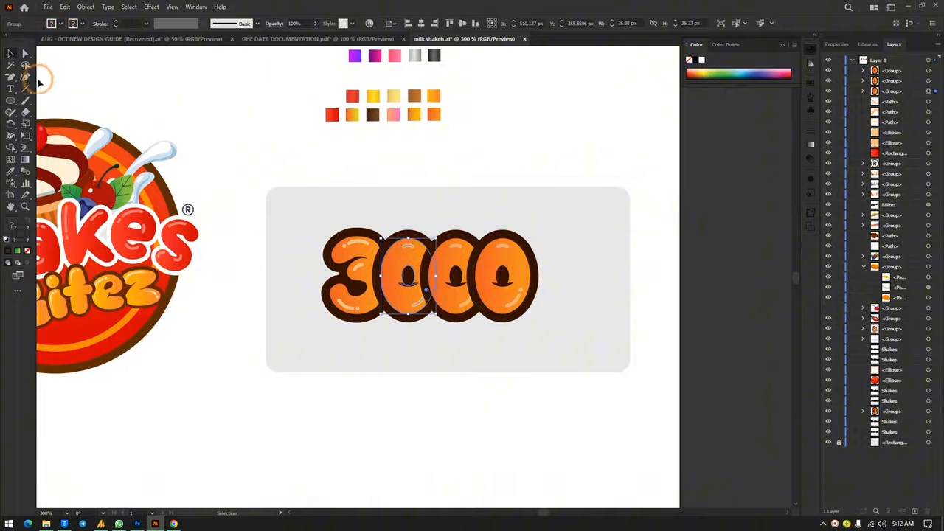
{"action": "left_click", "coordinate": [24, 55]}
{"action": "left_click", "coordinate": [239, 110]}
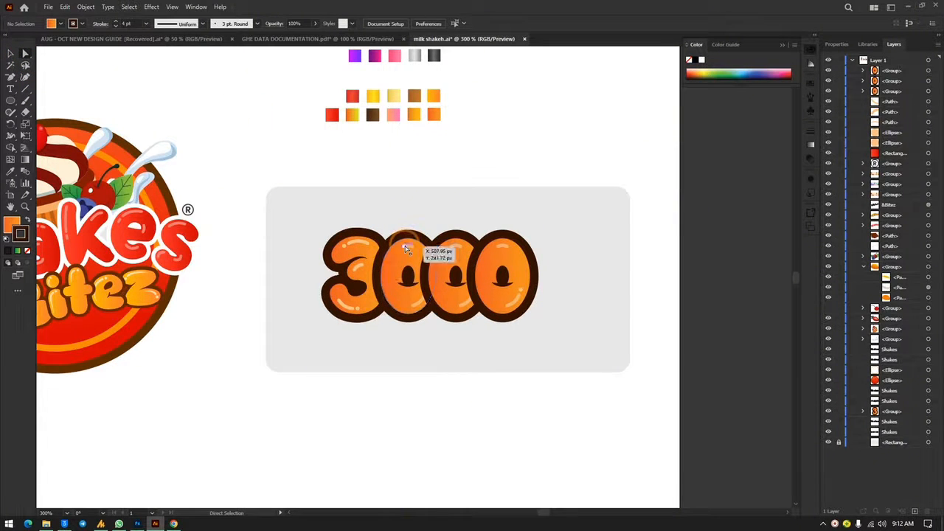
{"action": "left_click", "coordinate": [424, 312]}
{"action": "left_click", "coordinate": [418, 304], "text": "shift"}
{"action": "left_click", "coordinate": [466, 301], "text": "shift"}
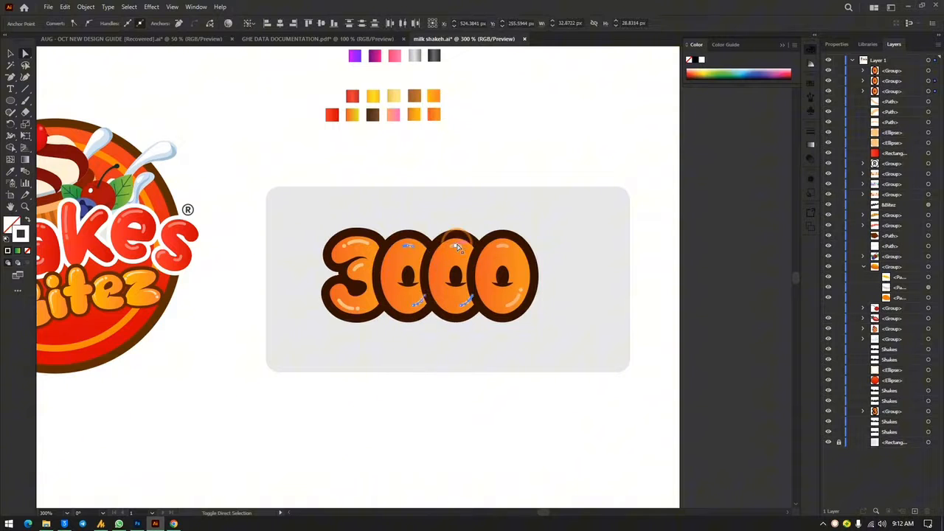
{"action": "left_click", "coordinate": [455, 246], "text": "shift"}
{"action": "left_click", "coordinate": [504, 248], "text": "shift"}
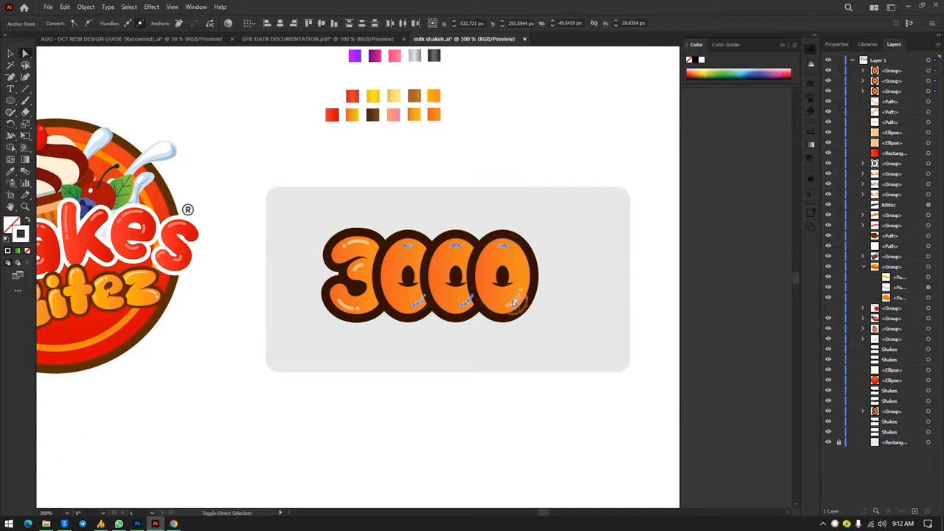
{"action": "left_click", "coordinate": [480, 308], "text": "shift"}
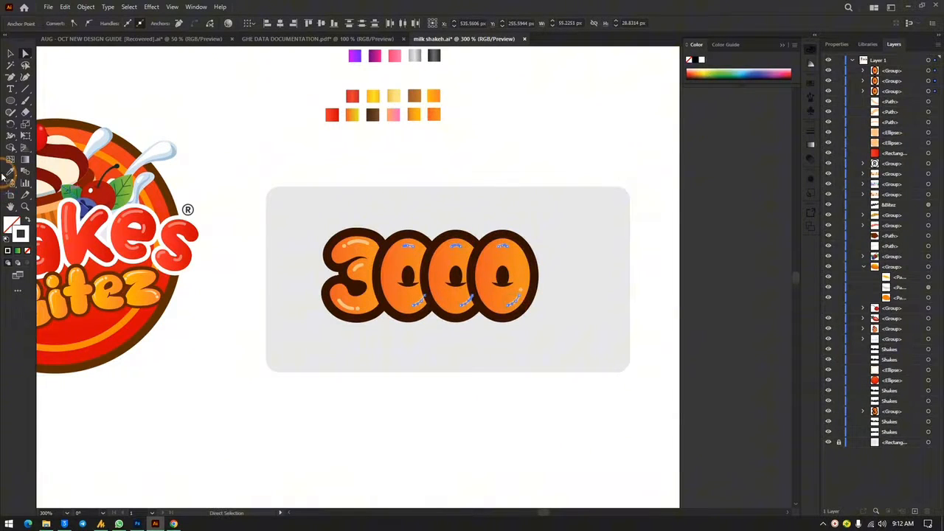
{"action": "left_click", "coordinate": [6, 174]}
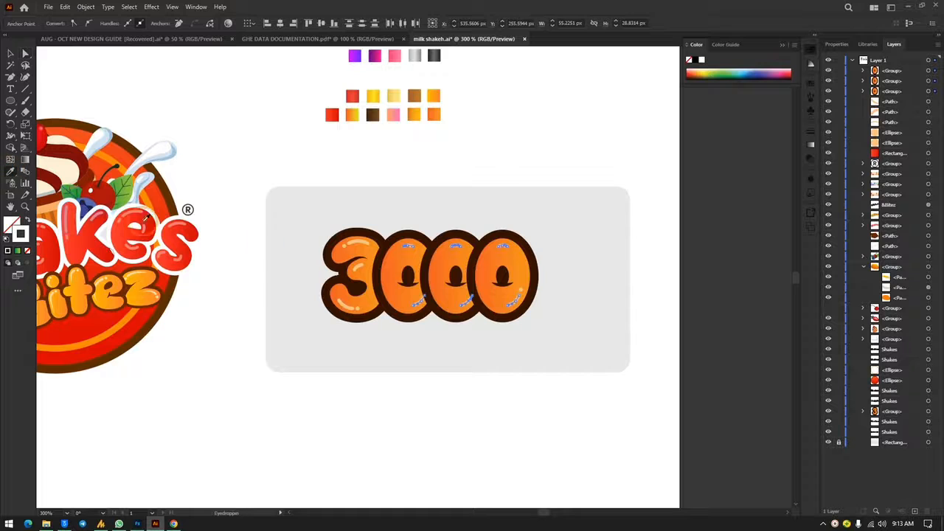
{"action": "left_click", "coordinate": [359, 238]}
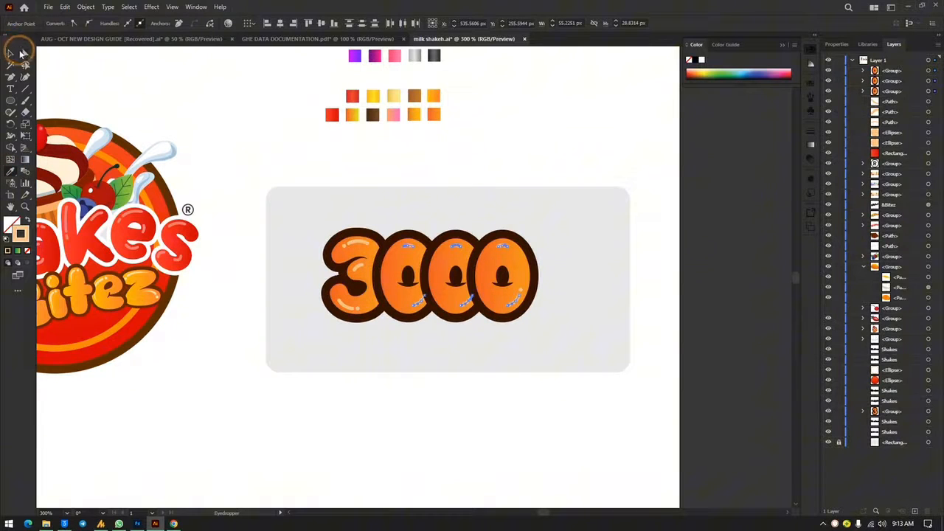
{"action": "left_click", "coordinate": [25, 53]}
{"action": "left_click", "coordinate": [546, 162]}
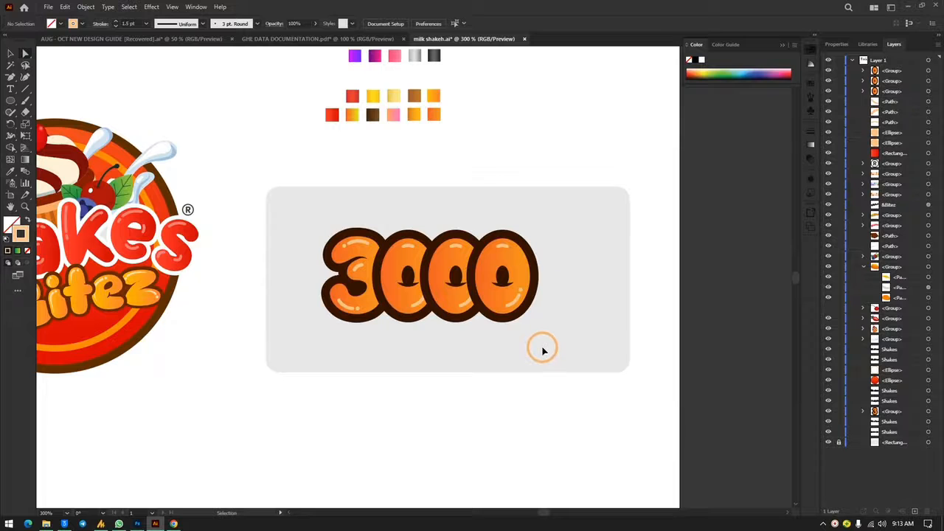
Inspect the curved shadow beneath the middle 0's counter up close and against the whole number
{"action": "scroll", "coordinate": [542, 350], "scroll_direction": "left", "scroll_amount": 2}
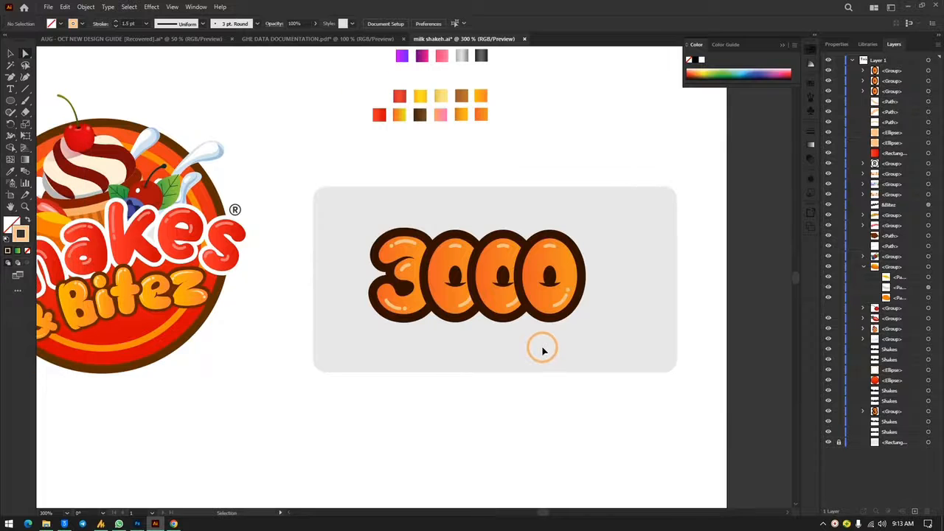
{"action": "left_click", "coordinate": [503, 287]}
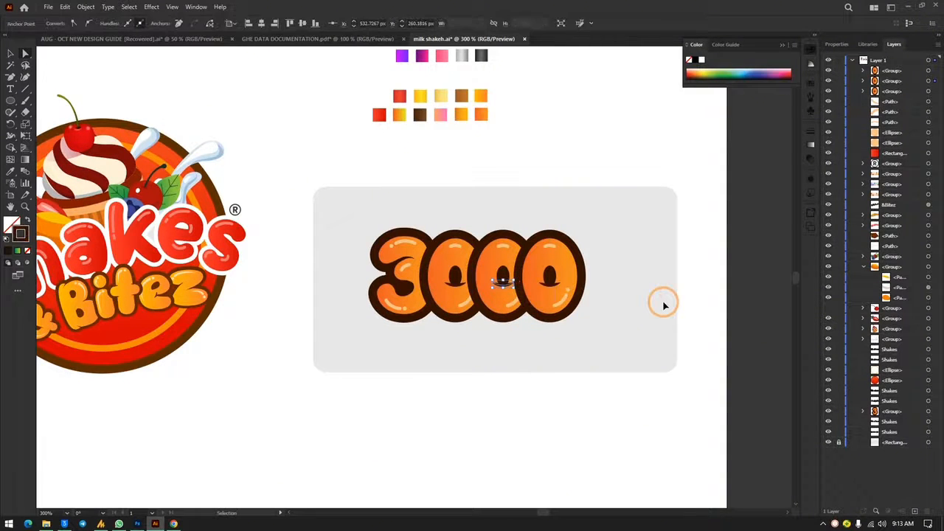
{"action": "key", "text": "ctrl+plus"}
{"action": "key", "text": "ctrl+plus"}
{"action": "key", "text": "ctrl+plus"}
{"action": "key", "text": "ctrl+plus"}
{"action": "key", "text": "ctrl+plus"}
{"action": "left_click", "coordinate": [403, 282]}
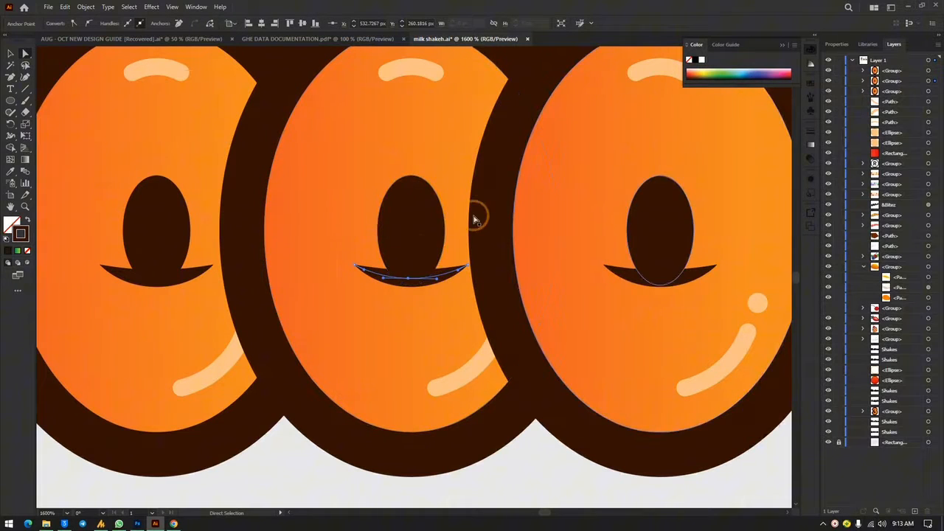
{"action": "key", "text": "ctrl+minus"}
{"action": "key", "text": "ctrl+minus"}
{"action": "key", "text": "ctrl+minus"}
{"action": "key", "text": "ctrl+minus"}
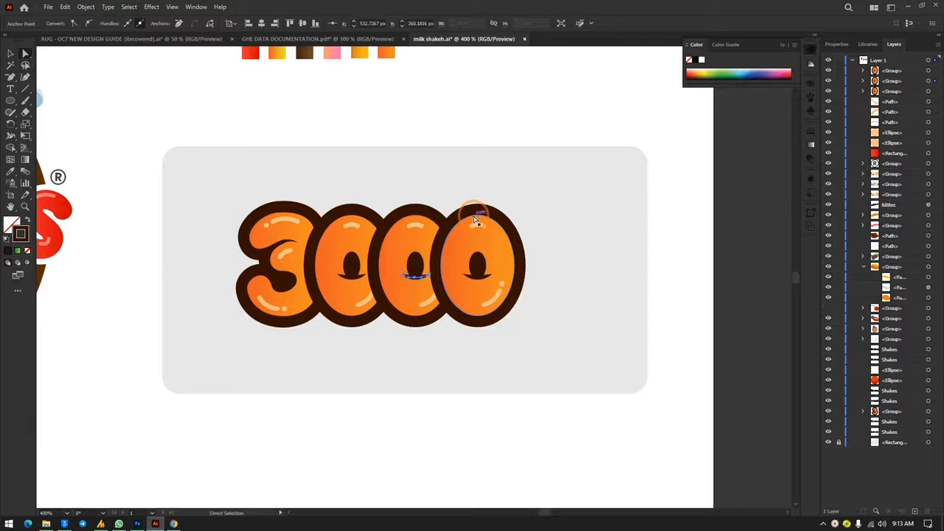
{"action": "key", "text": "ctrl+minus"}
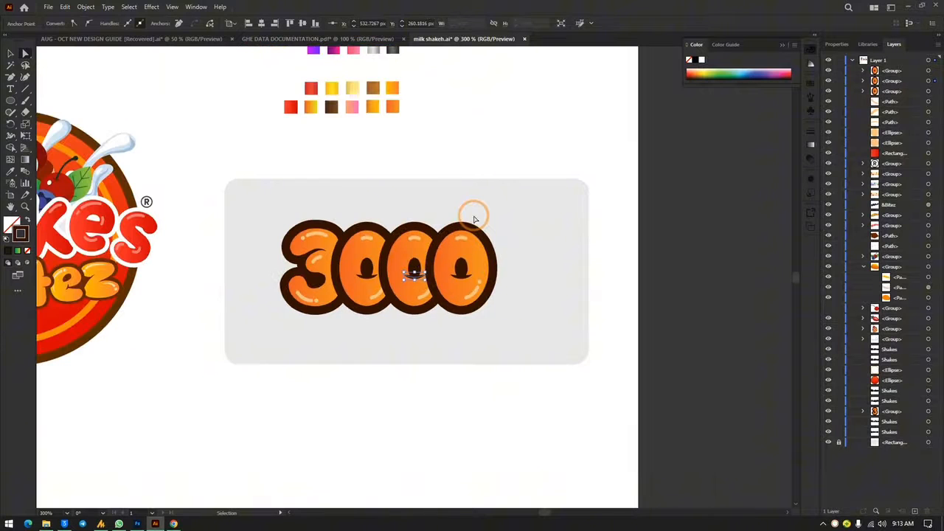
Select the entire 3000 artwork and enlarge it proportionally to about 116 px wide by 45 px high
{"action": "left_click_drag", "start_coordinate": [242, 204], "coordinate": [559, 383]}
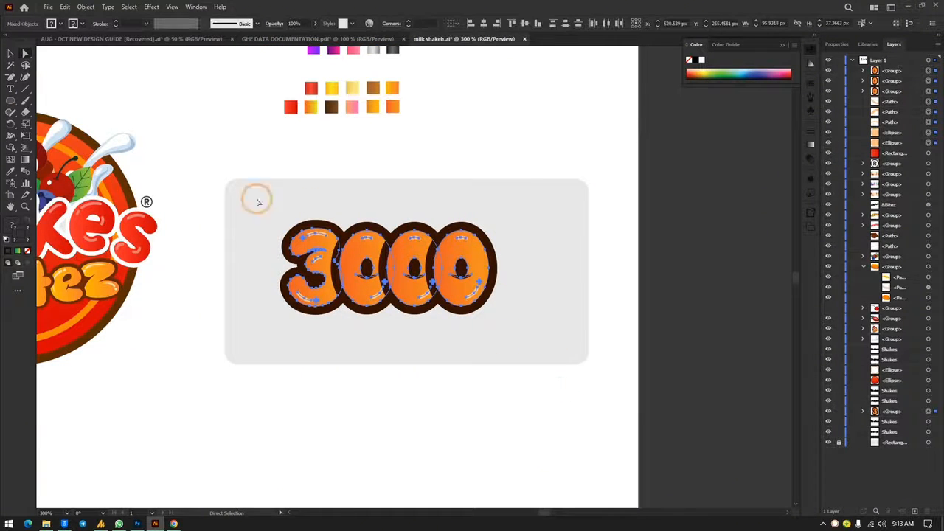
{"action": "left_click", "coordinate": [11, 53]}
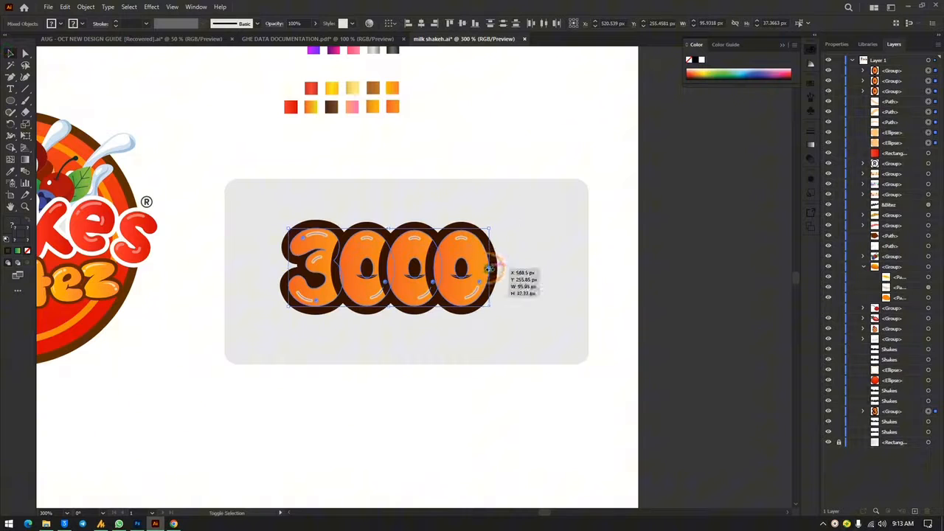
{"action": "left_click_drag", "start_coordinate": [489, 269], "coordinate": [515, 263]}
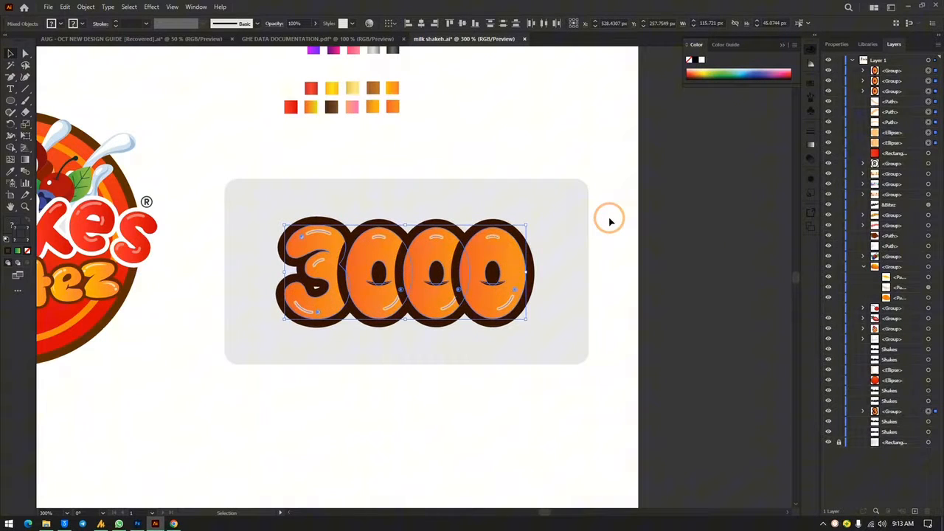
{"action": "left_click", "coordinate": [486, 205]}
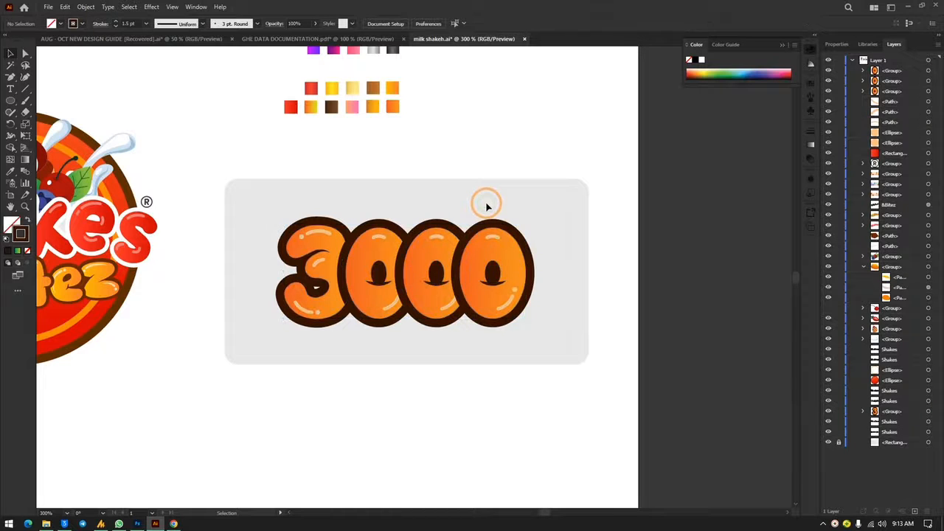